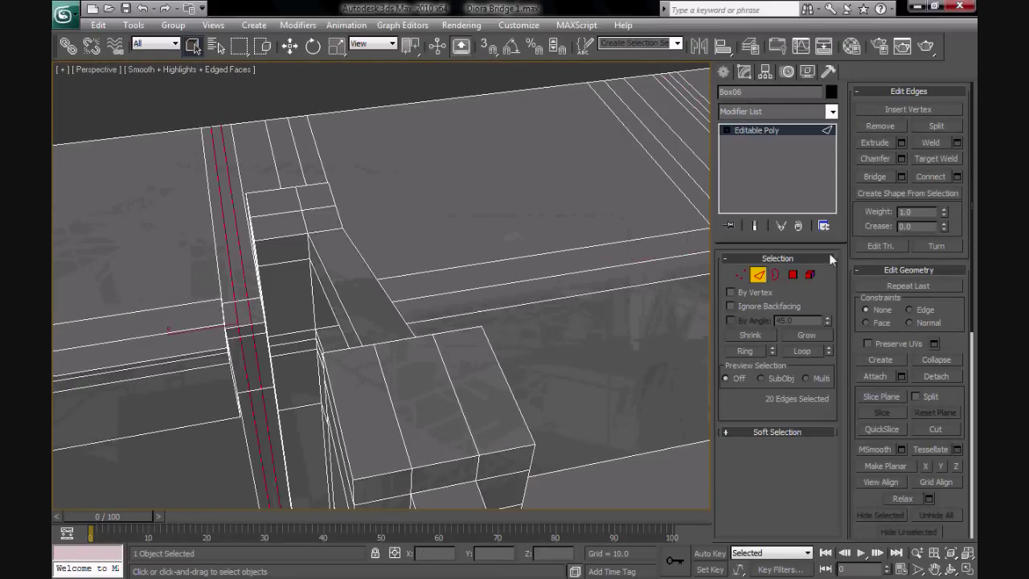
Connect the selected edges with new edge loops across the bridge deck beside the railing post
{"action": "key", "text": "alt+w"}
{"action": "left_click", "coordinate": [741, 275]}
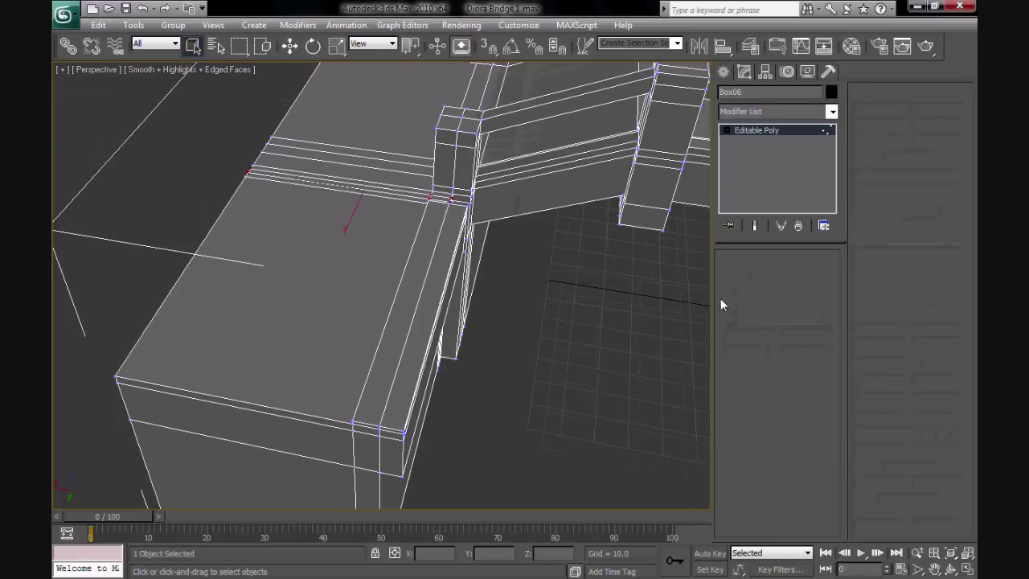
{"action": "left_click", "coordinate": [957, 176]}
{"action": "left_click", "coordinate": [510, 328]}
{"action": "key", "text": "w"}
{"action": "scroll", "coordinate": [324, 168], "scroll_direction": "up", "scroll_amount": 5}
{"action": "middle_click_drag", "start_coordinate": [308, 426], "coordinate": [271, 409], "text": "alt"}
{"action": "middle_click_drag", "start_coordinate": [377, 377], "coordinate": [351, 366], "text": "alt"}
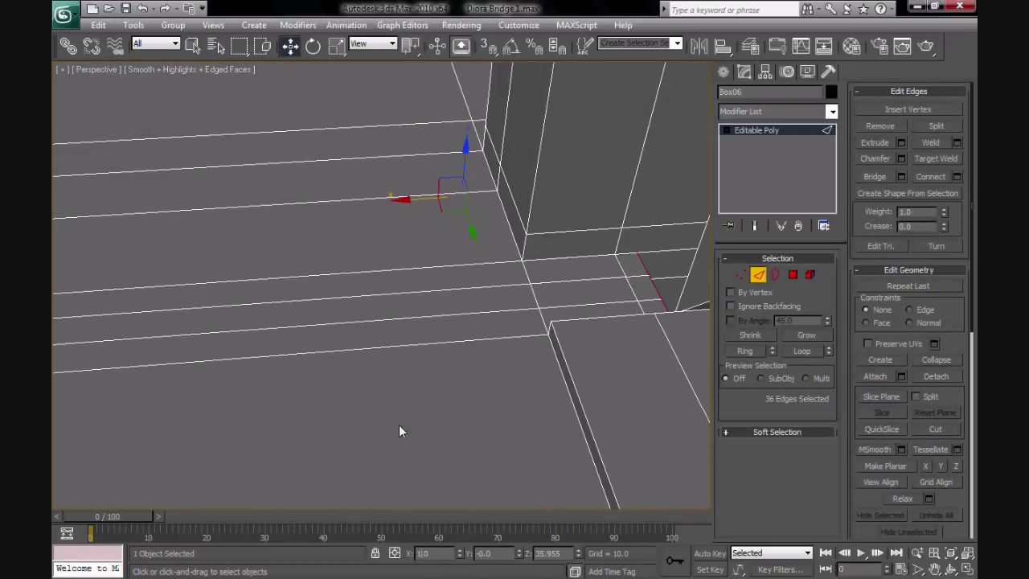
Select the ring of short edges along the narrow deck strip beside the railing post, and switch to vertex editing in four views
{"action": "middle_click_drag", "start_coordinate": [400, 432], "coordinate": [423, 369], "text": "alt"}
{"action": "middle_click_drag", "start_coordinate": [402, 450], "coordinate": [516, 358], "text": "alt"}
{"action": "key", "text": "alt+l"}
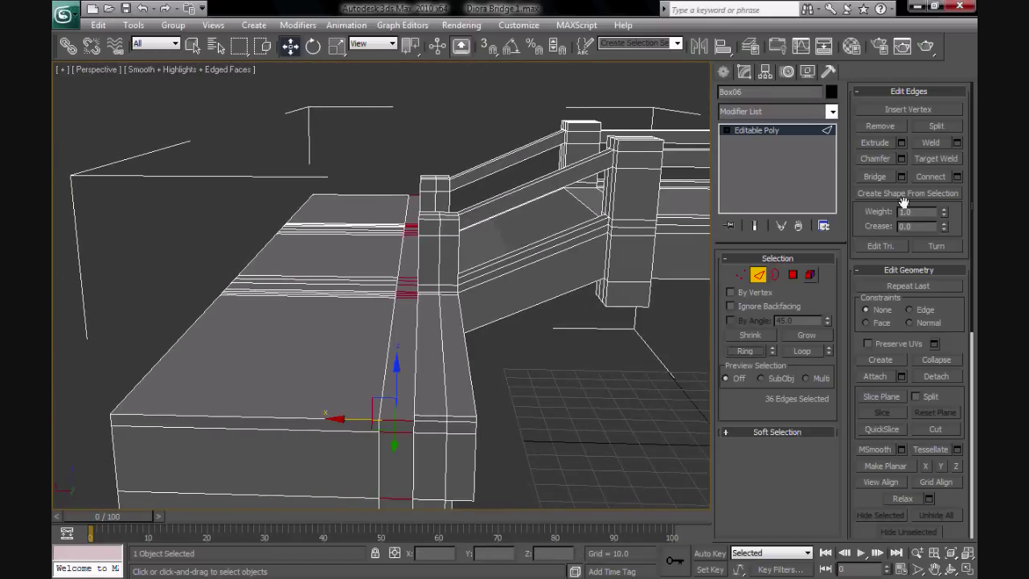
{"action": "scroll", "coordinate": [515, 351], "scroll_direction": "up", "scroll_amount": 5}
{"action": "left_click", "coordinate": [740, 274]}
{"action": "middle_click_drag", "start_coordinate": [450, 338], "coordinate": [368, 317], "text": "alt"}
{"action": "key", "text": "alt+w"}
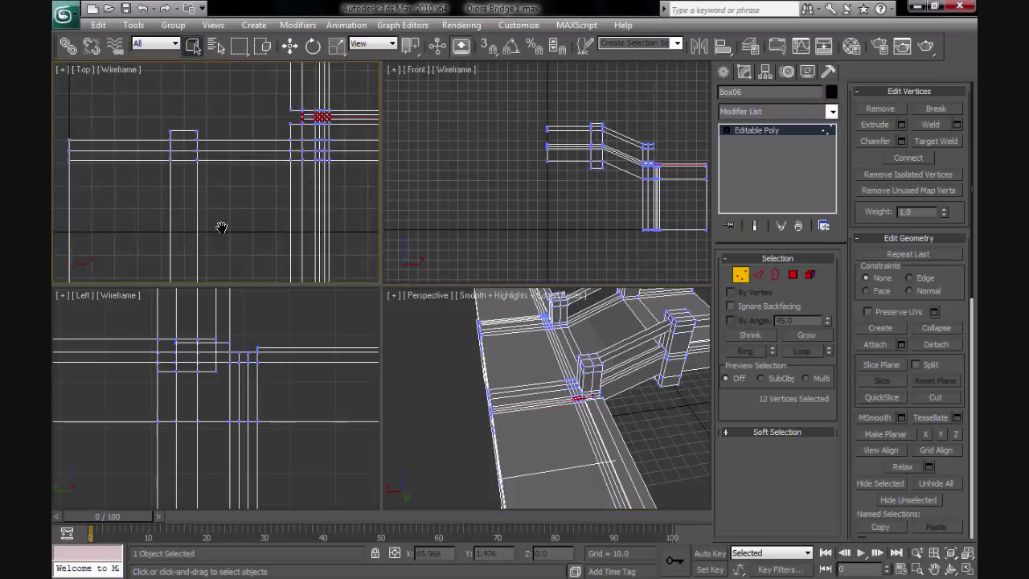
Select the vertices of the thin strips crossing the deck beside the railing posts
{"action": "scroll", "coordinate": [515, 386], "scroll_direction": "up", "scroll_amount": 5}
{"action": "middle_click_drag", "start_coordinate": [515, 387], "coordinate": [584, 430], "text": "alt"}
{"action": "scroll", "coordinate": [562, 418], "scroll_direction": "up", "scroll_amount": 4}
{"action": "left_click", "coordinate": [527, 399], "text": "ctrl"}
{"action": "middle_click_drag", "start_coordinate": [576, 312], "coordinate": [514, 378], "text": "alt"}
{"action": "key", "text": "w"}
Reposition the inner strip vertices to form a slanted V-shaped groove around the deck's edges
{"action": "middle_click_drag", "start_coordinate": [634, 230], "coordinate": [431, 187]}
{"action": "scroll", "coordinate": [432, 188], "scroll_direction": "up", "scroll_amount": 3}
{"action": "middle_click_drag", "start_coordinate": [482, 370], "coordinate": [614, 409], "text": "alt"}
{"action": "scroll", "coordinate": [474, 143], "scroll_direction": "up", "scroll_amount": 2}
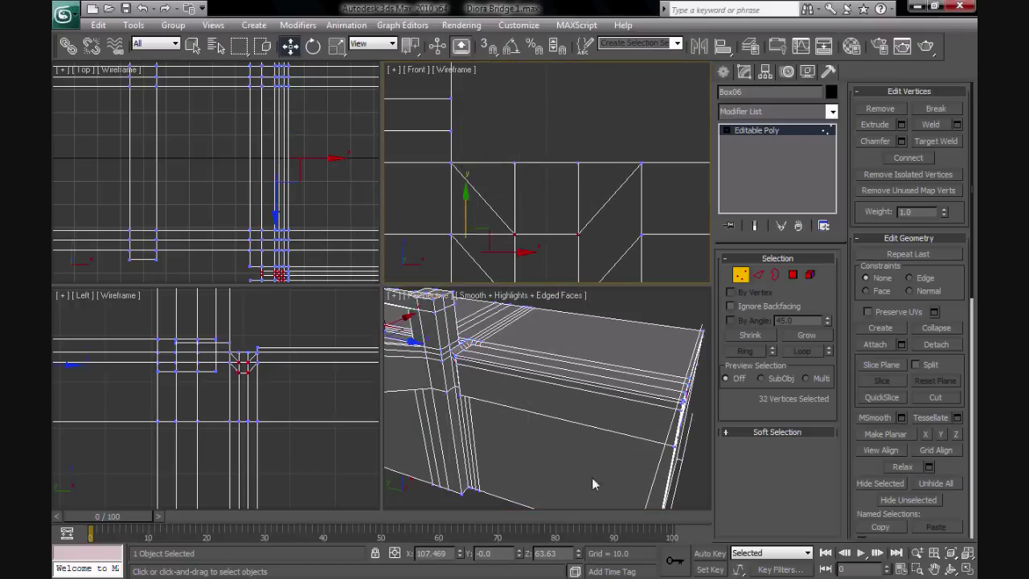
{"action": "scroll", "coordinate": [593, 483], "scroll_direction": "down", "scroll_amount": 5}
{"action": "scroll", "coordinate": [592, 484], "scroll_direction": "up", "scroll_amount": 6}
{"action": "middle_click_drag", "start_coordinate": [615, 425], "coordinate": [642, 452], "text": "alt"}
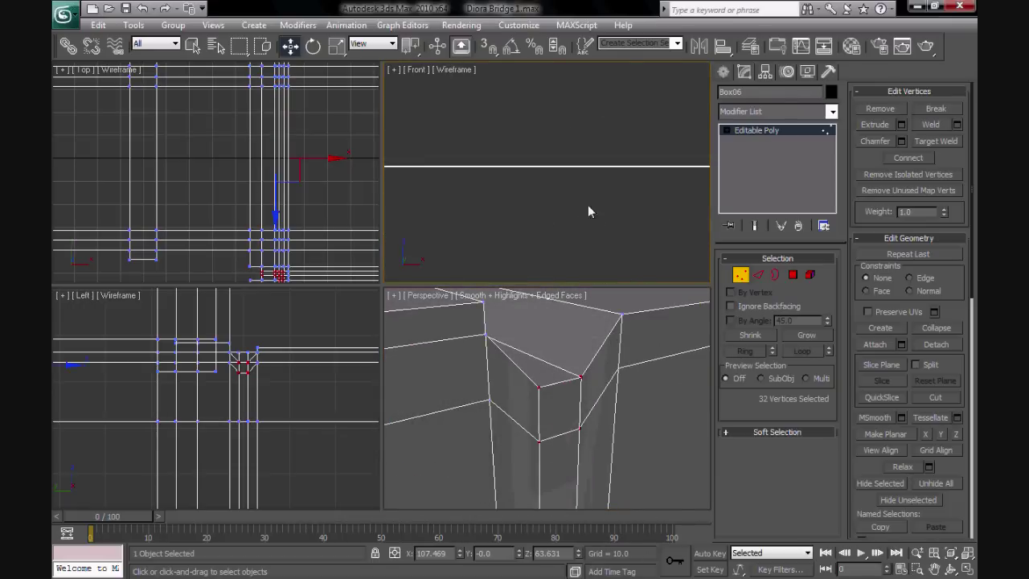
{"action": "middle_click_drag", "start_coordinate": [586, 401], "coordinate": [643, 346], "text": "alt"}
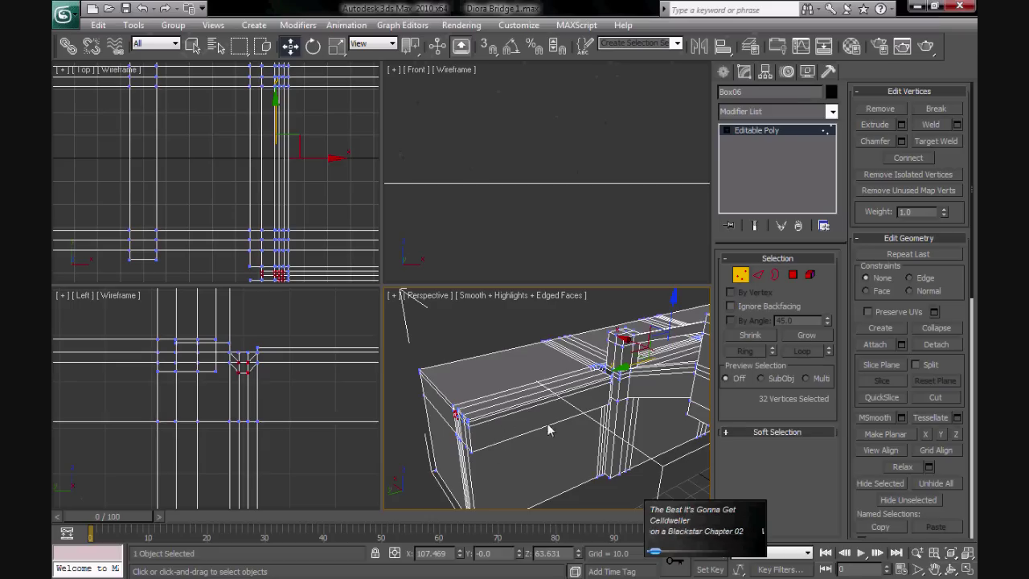
{"action": "middle_click_drag", "start_coordinate": [549, 430], "coordinate": [515, 386], "text": "alt"}
Unhide all objects and create a black upright box about 2.5 × 4.3 × 28.4 as the baluster
{"action": "right_click", "coordinate": [471, 313]}
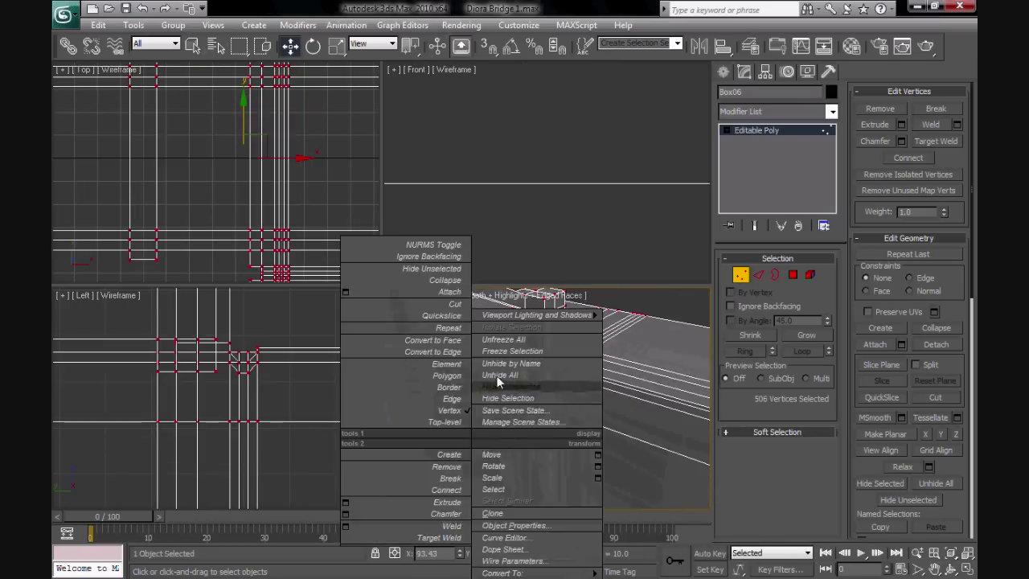
{"action": "left_click", "coordinate": [443, 303]}
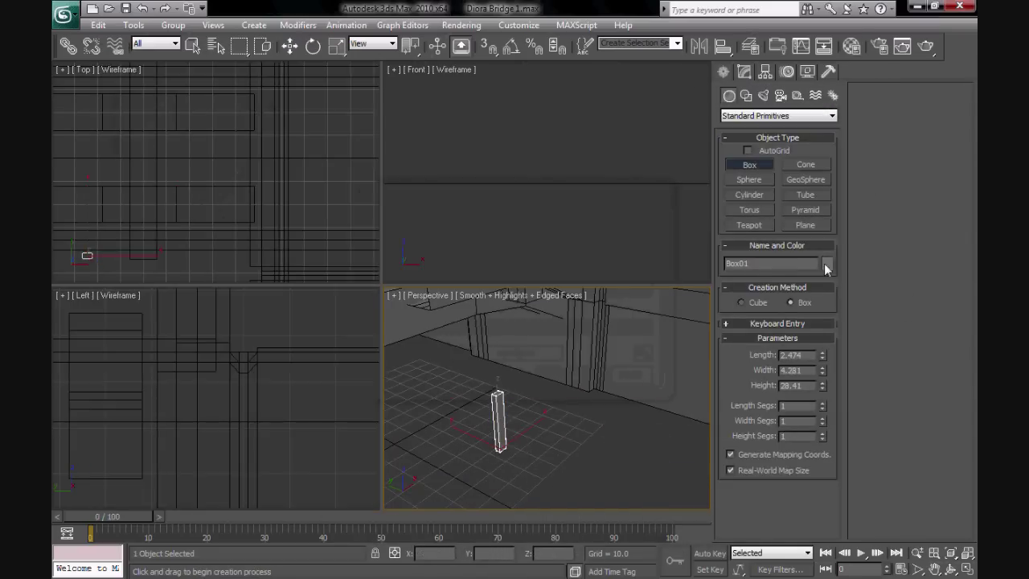
{"action": "key", "text": "w"}
{"action": "middle_click_drag", "start_coordinate": [597, 470], "coordinate": [533, 449], "text": "alt"}
Adjust the upper vertices of the railing posts and handrail, and move the baluster box up between the rails
{"action": "left_click", "coordinate": [533, 449]}
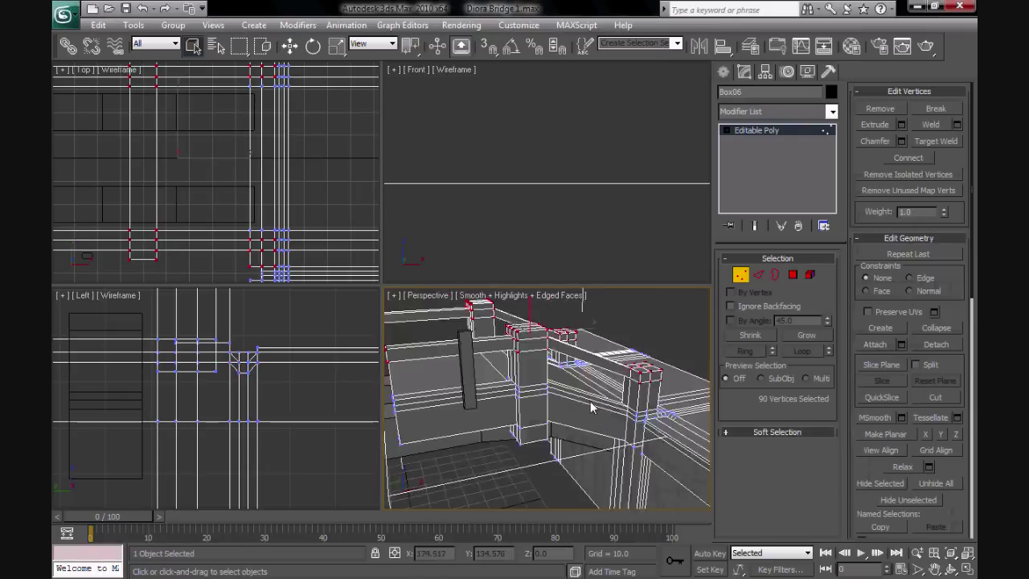
{"action": "key", "text": "w"}
{"action": "middle_click_drag", "start_coordinate": [551, 477], "coordinate": [551, 478], "text": "alt"}
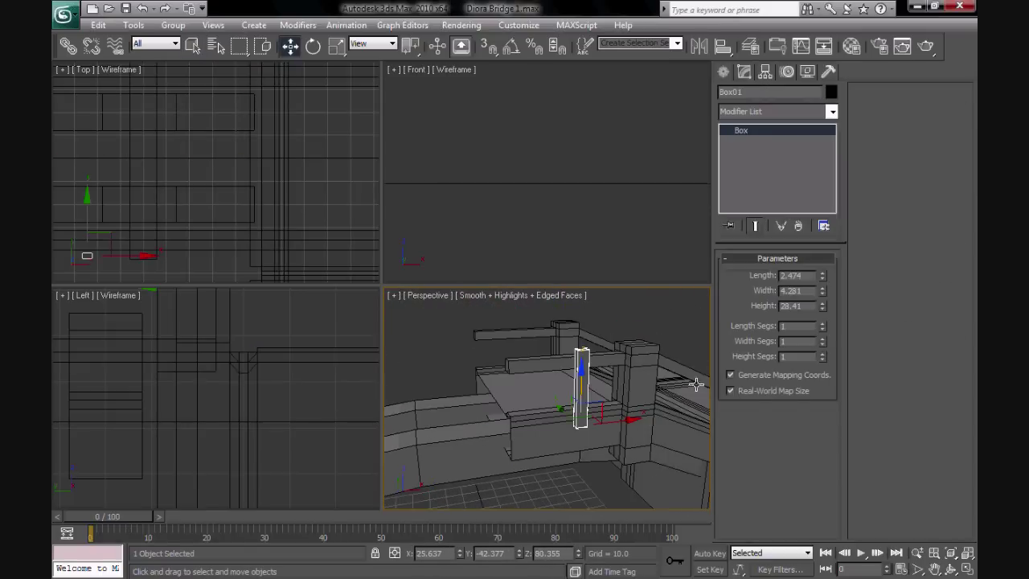
Resize the baluster box to length 2, width 3 and height 15.4, and convert it to an editable poly
{"action": "scroll", "coordinate": [696, 384], "scroll_direction": "up", "scroll_amount": 5}
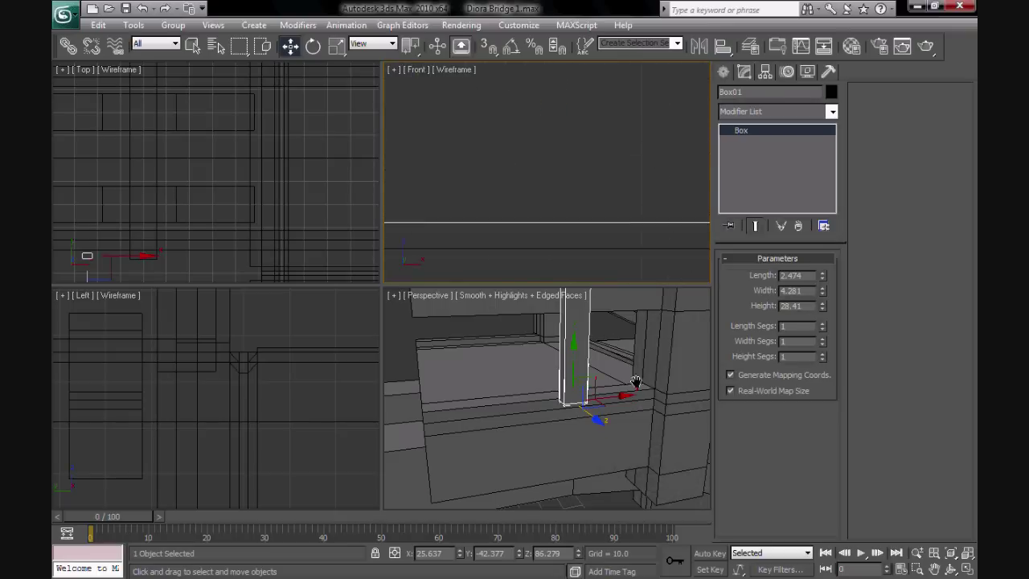
{"action": "left_click_drag", "start_coordinate": [821, 309], "coordinate": [823, 316]}
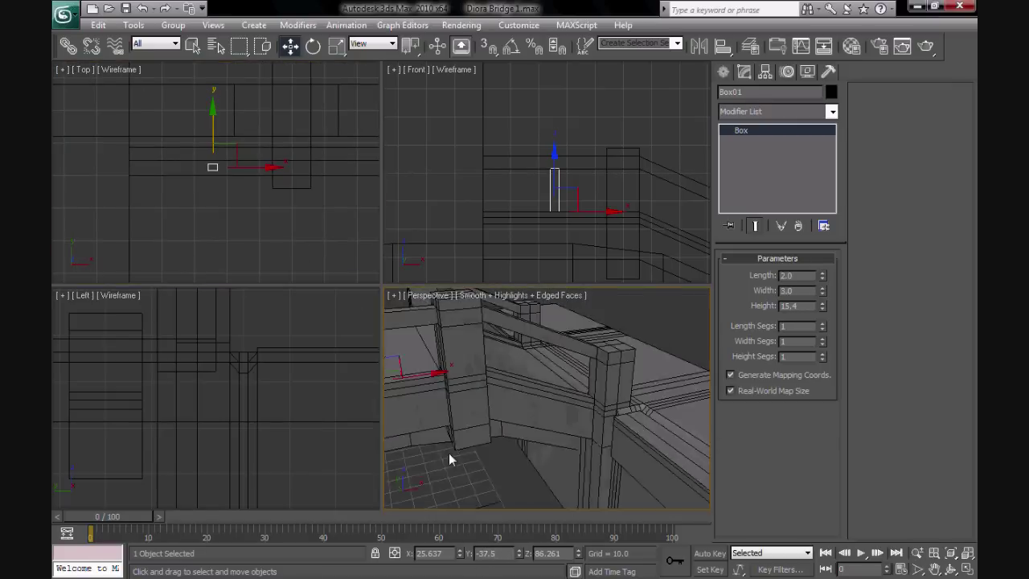
{"action": "right_click", "coordinate": [664, 171]}
{"action": "mouse_move", "coordinate": [611, 307]}
{"action": "left_click", "coordinate": [691, 317]}
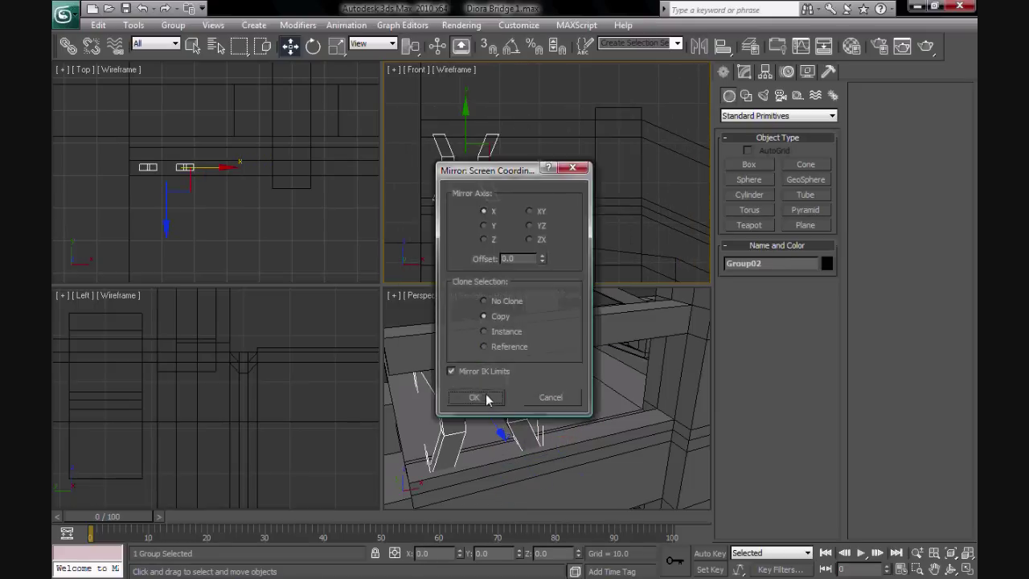
Mirror the bent baluster as a copy on the X axis and clone the resulting pair along the railing
{"action": "left_click", "coordinate": [482, 394]}
{"action": "middle_click_drag", "start_coordinate": [499, 220], "coordinate": [500, 216]}
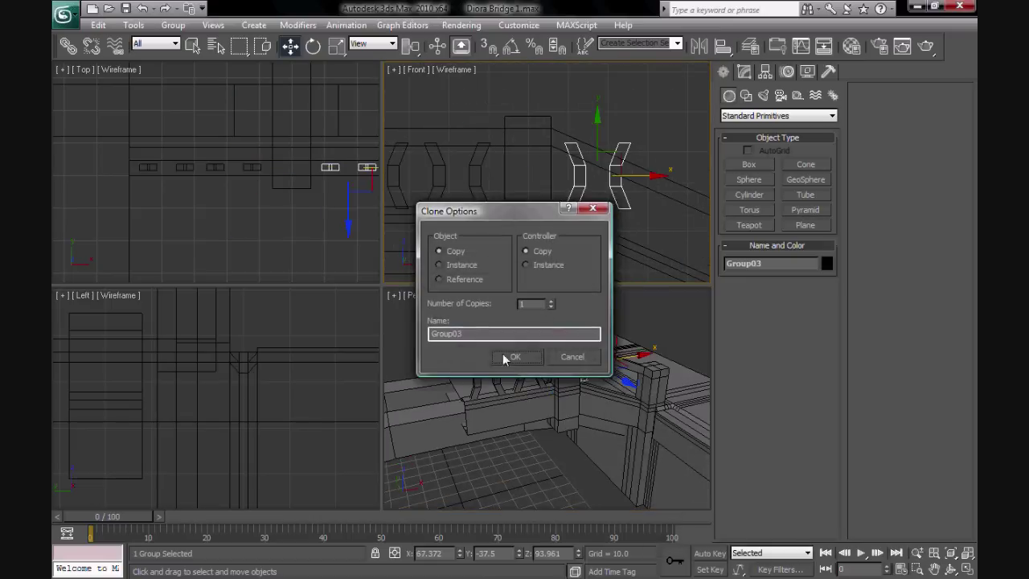
{"action": "left_click", "coordinate": [502, 353]}
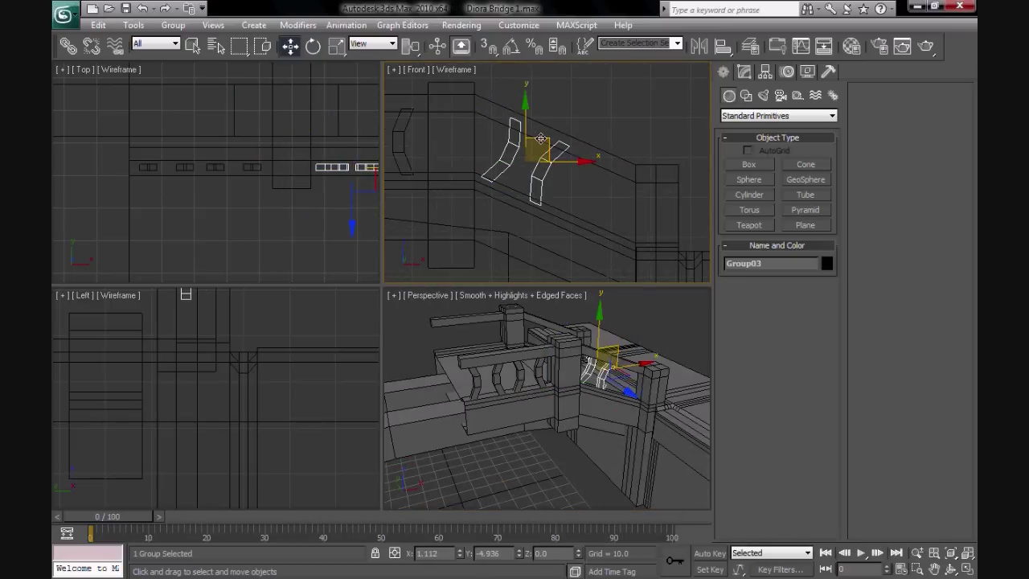
Fit the baluster pair to the sloped railing section and place one more copy further down the slope
{"action": "scroll", "coordinate": [541, 139], "scroll_direction": "up", "scroll_amount": 3}
{"action": "key", "text": "e"}
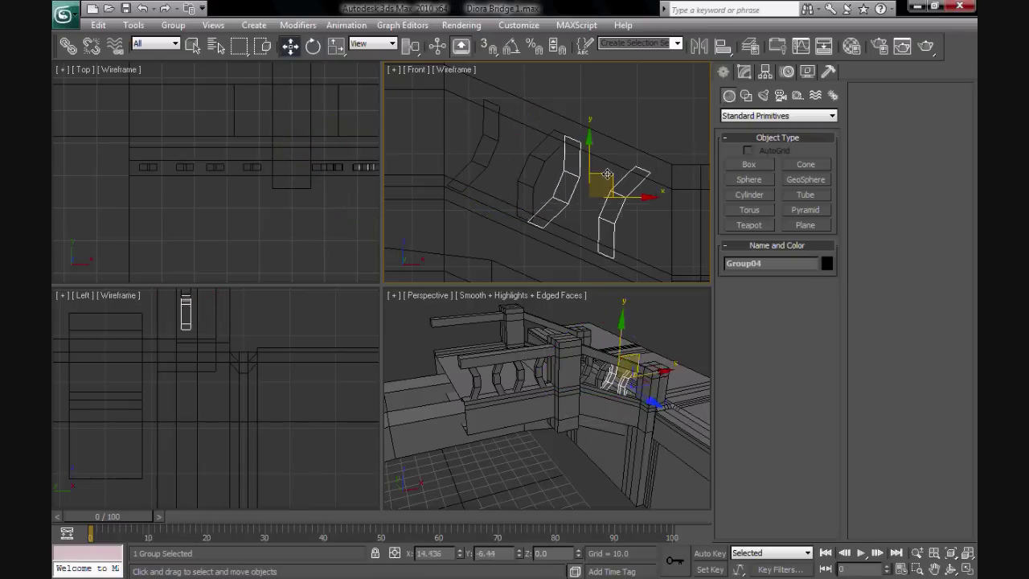
{"action": "left_click_drag", "start_coordinate": [607, 174], "coordinate": [631, 189], "text": "shift"}
{"action": "left_click", "coordinate": [515, 356]}
{"action": "middle_click_drag", "start_coordinate": [515, 445], "coordinate": [551, 388], "text": "alt"}
Mirror the balusters to the opposite railing and group the parts of the bridge half
{"action": "left_click", "coordinate": [698, 46]}
{"action": "left_click", "coordinate": [472, 388]}
{"action": "left_click", "coordinate": [173, 25]}
{"action": "left_click", "coordinate": [186, 41]}
{"action": "key", "text": "Return"}
Place the mirrored bridge half at X -80 so it meets the original half at the centre
{"action": "middle_click_drag", "start_coordinate": [522, 402], "coordinate": [464, 248], "text": "alt"}
{"action": "scroll", "coordinate": [241, 164], "scroll_direction": "up", "scroll_amount": 5}
{"action": "scroll", "coordinate": [293, 255], "scroll_direction": "down", "scroll_amount": 2}
{"action": "middle_click_drag", "start_coordinate": [515, 418], "coordinate": [574, 359], "text": "alt"}
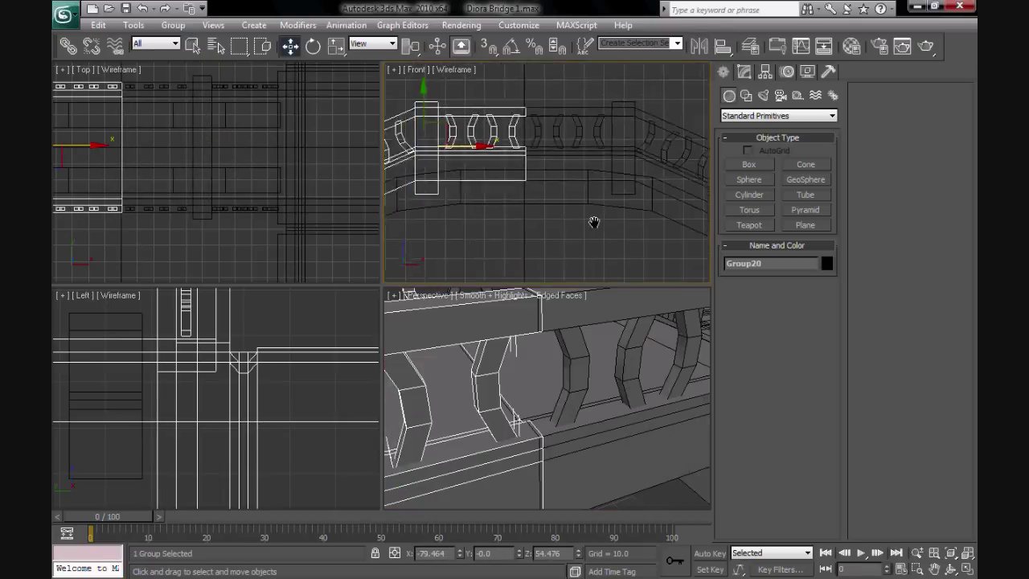
{"action": "scroll", "coordinate": [593, 223], "scroll_direction": "up", "scroll_amount": 5}
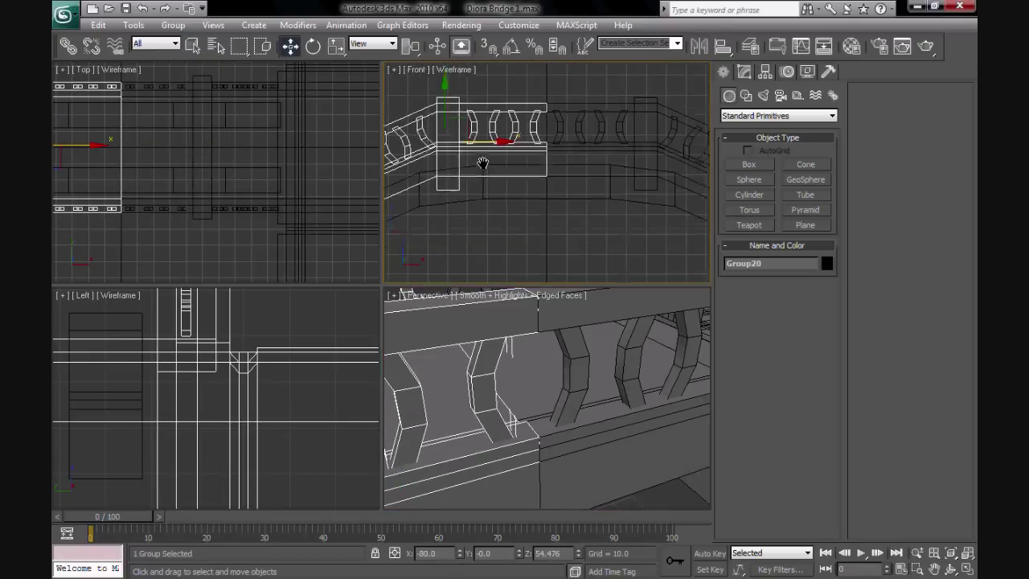
Edit the joined bridge body at edge and vertex level around its middle seam
{"action": "scroll", "coordinate": [544, 358], "scroll_direction": "down", "scroll_amount": 4}
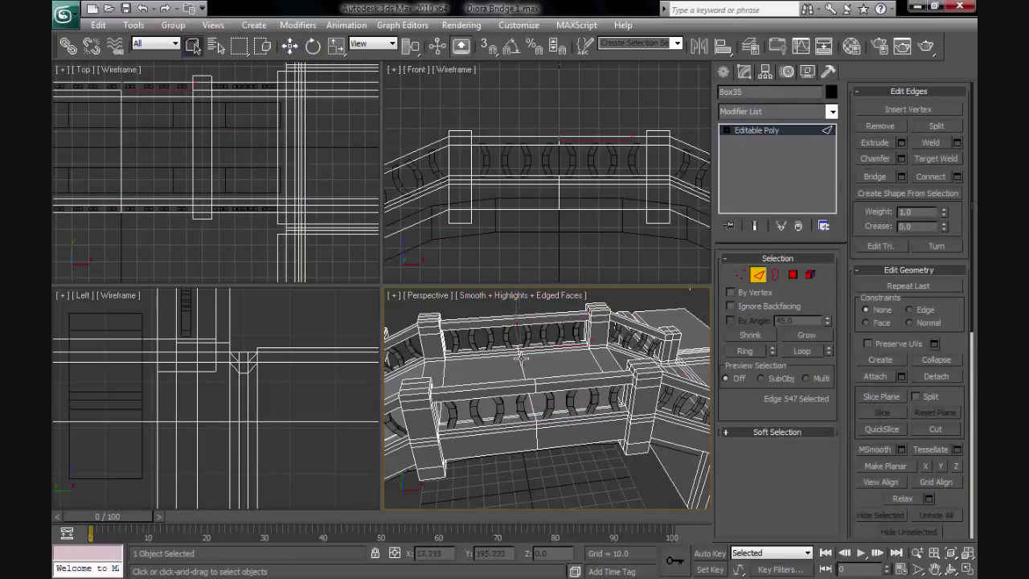
{"action": "scroll", "coordinate": [562, 431], "scroll_direction": "up", "scroll_amount": 3}
{"action": "middle_click_drag", "start_coordinate": [563, 377], "coordinate": [524, 356], "text": "alt"}
{"action": "key", "text": "1"}
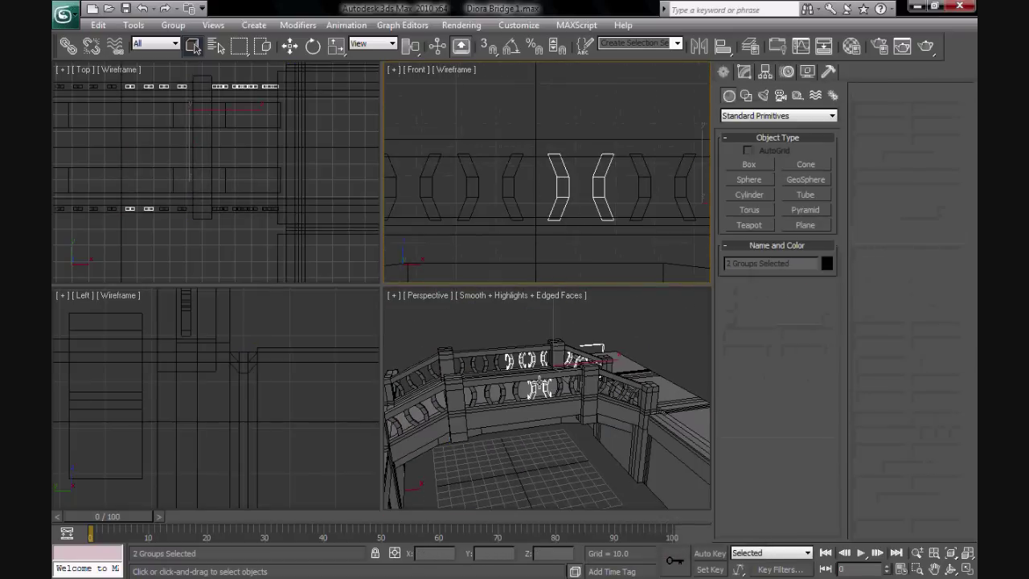
Regroup the baluster pair just beside the bridge's centre on both railings and place it at X 11
{"action": "left_click", "coordinate": [172, 24]}
{"action": "middle_click_drag", "start_coordinate": [184, 57], "coordinate": [558, 247], "text": "alt"}
{"action": "left_click", "coordinate": [523, 402]}
{"action": "scroll", "coordinate": [507, 241], "scroll_direction": "up", "scroll_amount": 2}
{"action": "left_click", "coordinate": [507, 241], "text": "ctrl"}
{"action": "key", "text": "w"}
{"action": "left_click", "coordinate": [173, 25]}
{"action": "left_click", "coordinate": [187, 42]}
{"action": "key", "text": "Return"}
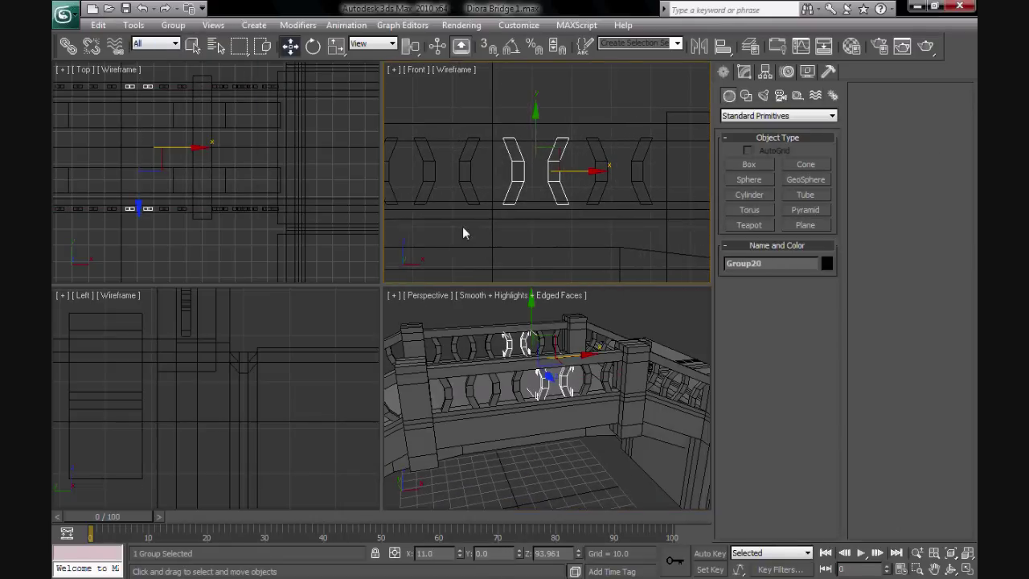
{"action": "left_click", "coordinate": [489, 193]}
Create a thin upright box about 1.7 × 8.9 × 29.7 on the ground grid
{"action": "middle_click_drag", "start_coordinate": [514, 450], "coordinate": [559, 413], "text": "alt"}
{"action": "scroll", "coordinate": [559, 413], "scroll_direction": "up", "scroll_amount": 3}
{"action": "left_click", "coordinate": [749, 164]}
{"action": "left_click_drag", "start_coordinate": [547, 459], "coordinate": [562, 482]}
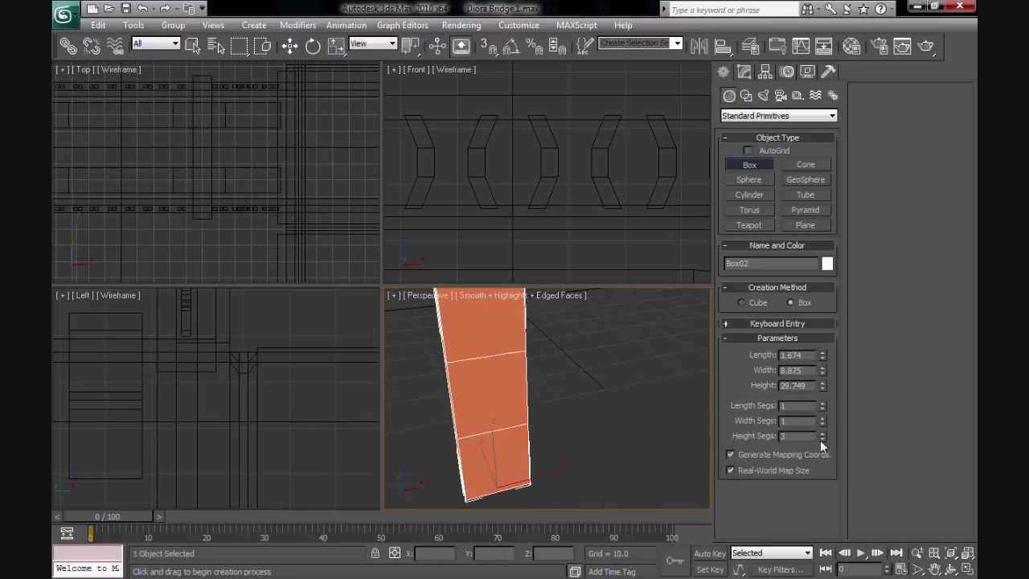
{"action": "key", "text": "z"}
{"action": "key", "text": "w"}
{"action": "key", "text": "z"}
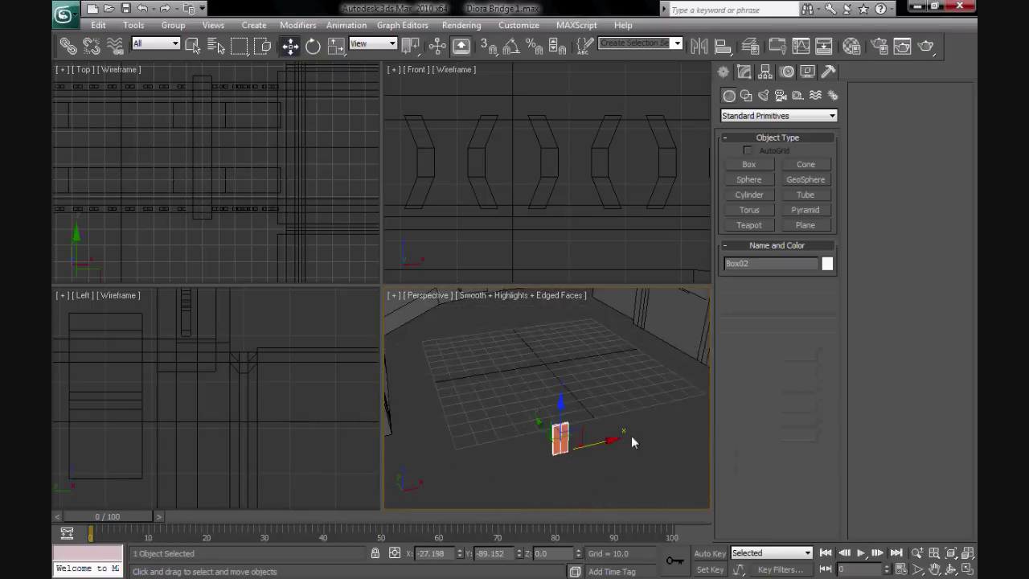
Move the thin box to the bridge's side face and resize it to length 1, width 6 and height 10 with 2 width segments
{"action": "middle_click", "coordinate": [295, 409]}
{"action": "middle_click_drag", "start_coordinate": [482, 410], "coordinate": [530, 408], "text": "alt"}
{"action": "left_click_drag", "start_coordinate": [530, 408], "coordinate": [724, 306]}
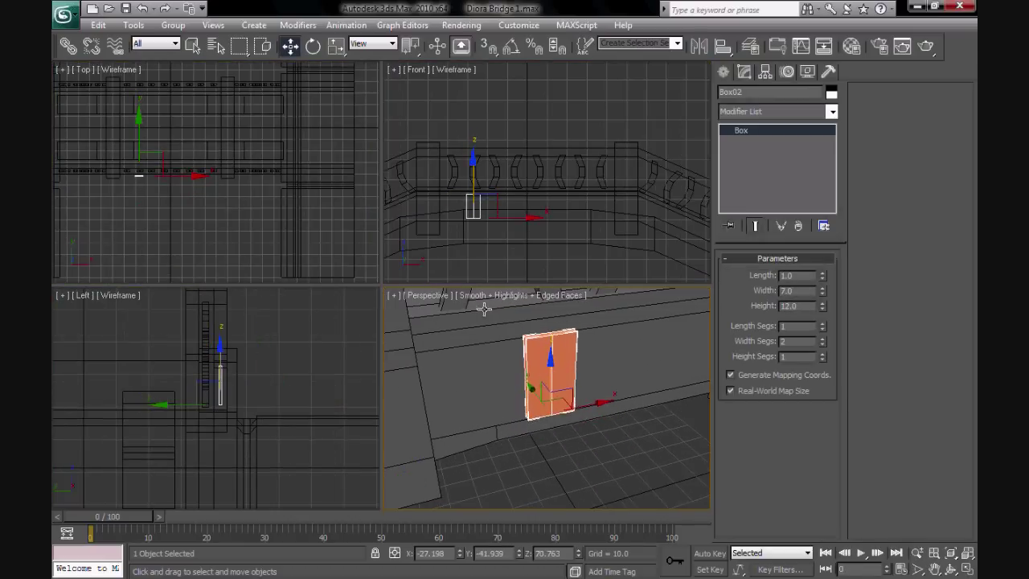
{"action": "scroll", "coordinate": [593, 218], "scroll_direction": "up", "scroll_amount": 3}
{"action": "left_click", "coordinate": [586, 223]}
{"action": "middle_click_drag", "start_coordinate": [586, 222], "coordinate": [551, 189]}
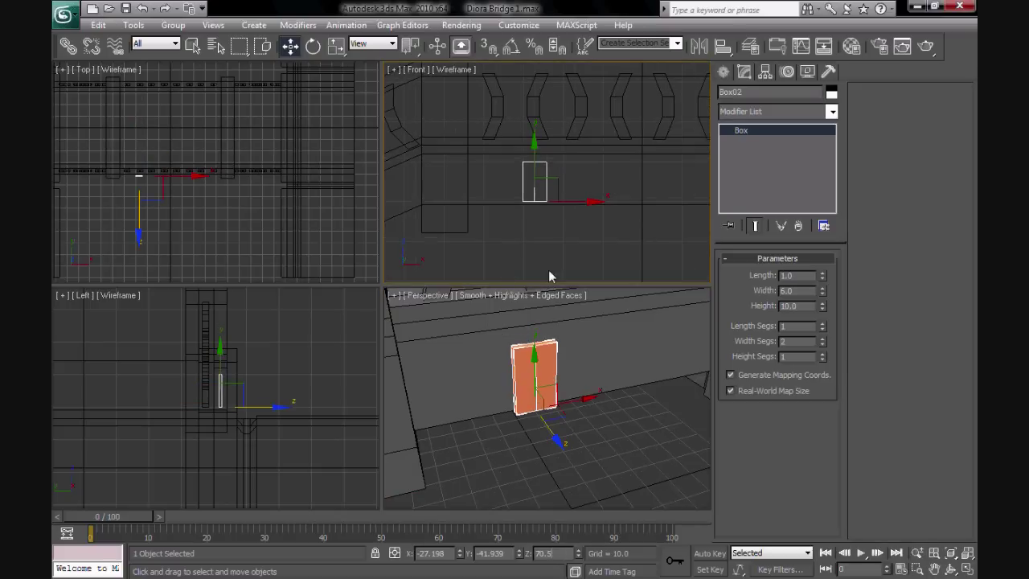
Convert the thin box to an editable poly and scale its corner vertices vertically inward into an elongated hexagon
{"action": "left_click", "coordinate": [682, 452]}
{"action": "left_click_drag", "start_coordinate": [499, 121], "coordinate": [591, 237]}
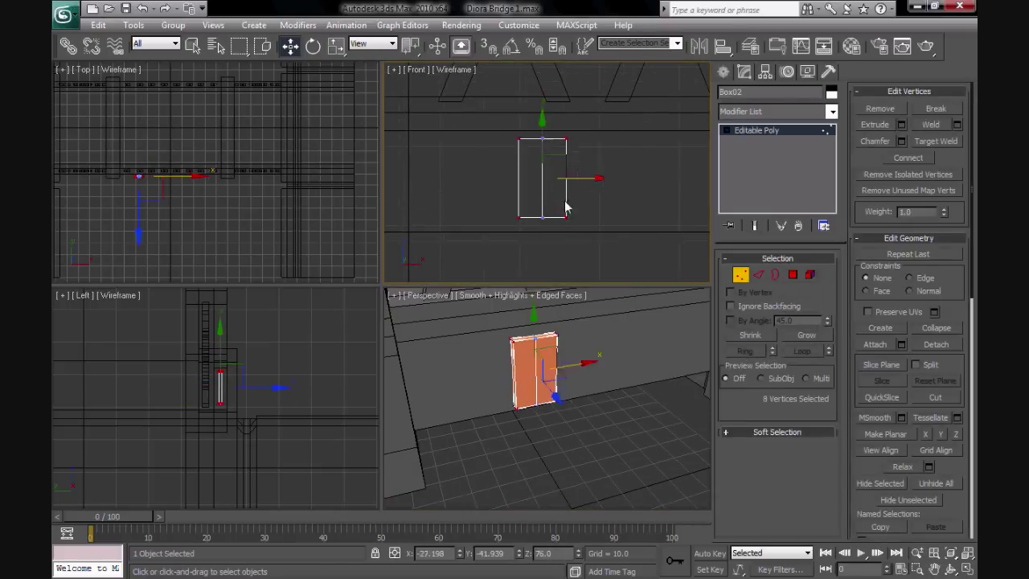
{"action": "scroll", "coordinate": [571, 450], "scroll_direction": "up", "scroll_amount": 5}
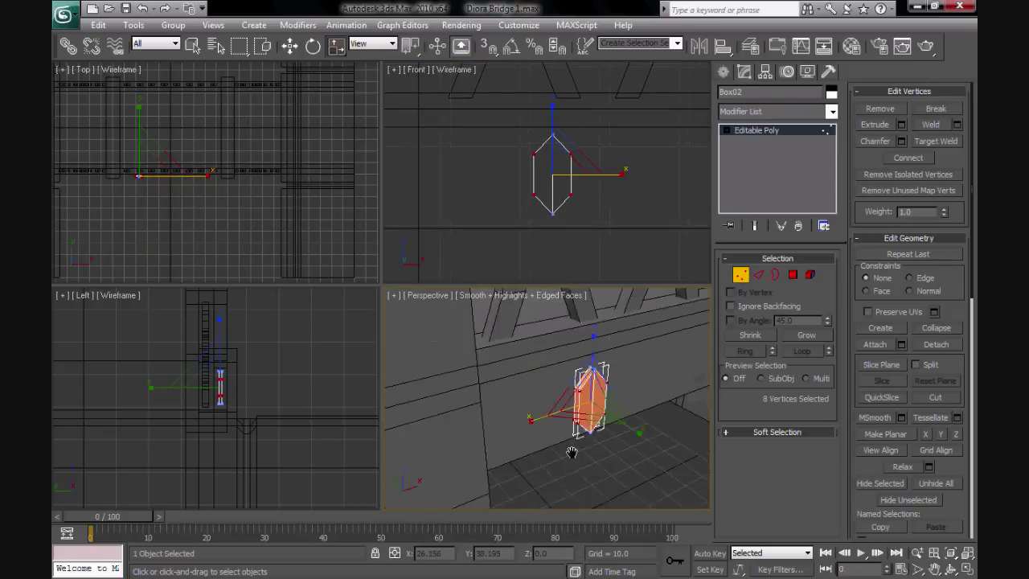
Chamfer the six outline edges of the hexagonal plate's front face
{"action": "key", "text": "2"}
{"action": "left_click", "coordinate": [578, 355]}
{"action": "key", "text": "ctrl+shift+c"}
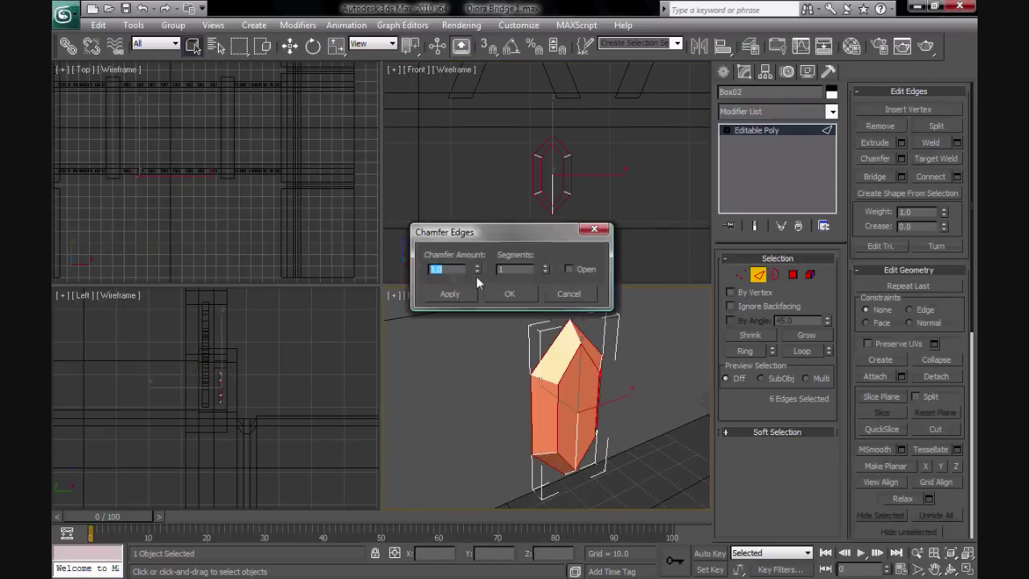
{"action": "left_click", "coordinate": [510, 293]}
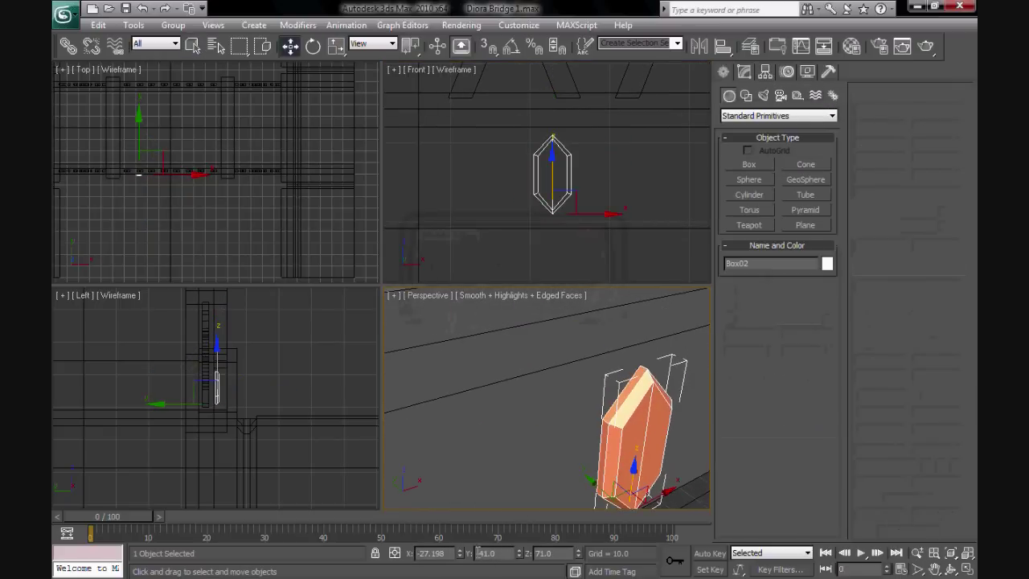
Position the hexagonal plate against the bridge's side face at X -22, Y -40.5, Z 71
{"action": "scroll", "coordinate": [527, 434], "scroll_direction": "down", "scroll_amount": 5}
{"action": "middle_click_drag", "start_coordinate": [523, 402], "coordinate": [528, 434], "text": "alt"}
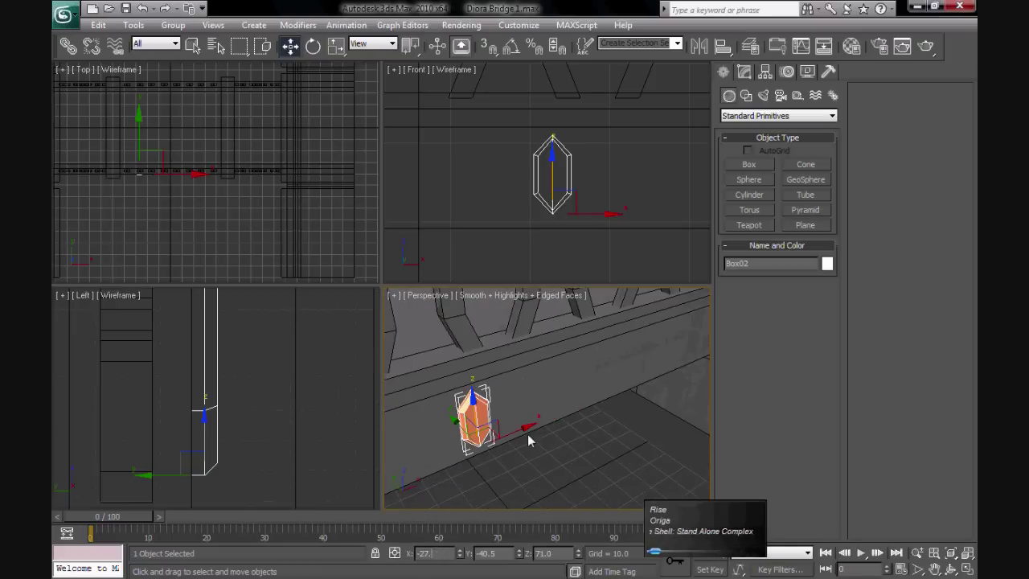
{"action": "scroll", "coordinate": [512, 238], "scroll_direction": "down", "scroll_amount": 4}
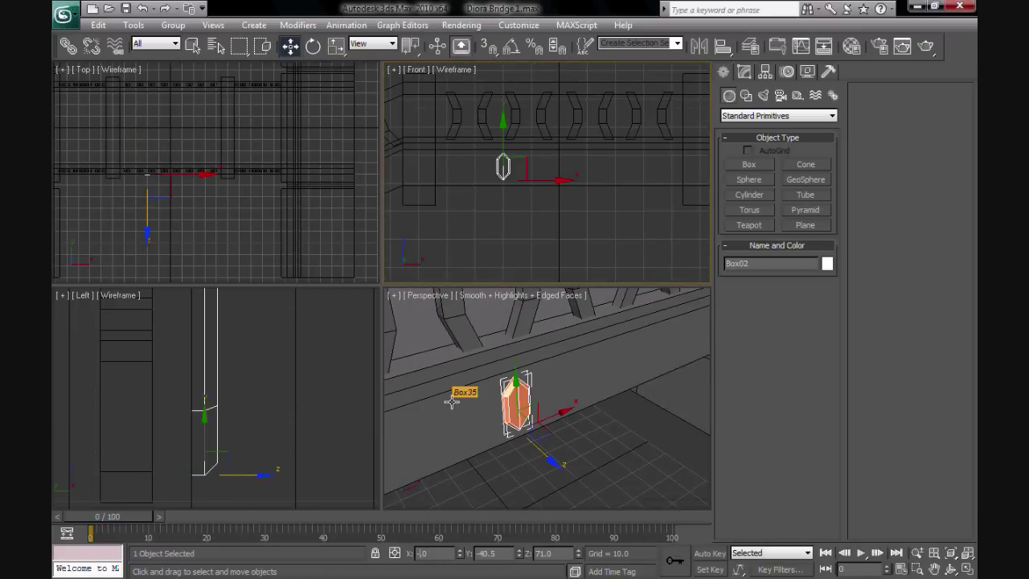
{"action": "middle_click_drag", "start_coordinate": [487, 232], "coordinate": [474, 254]}
Give the hexagonal plate the grey bridge material, and add a matching 12 × 1 × 1 box projecting outward from its centre
{"action": "key", "text": "m"}
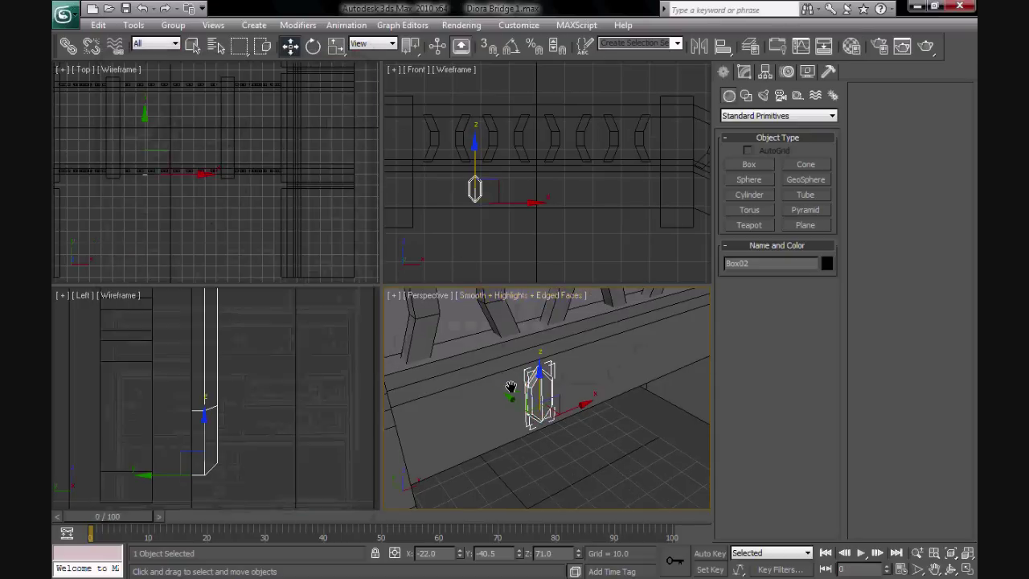
{"action": "middle_click_drag", "start_coordinate": [510, 388], "coordinate": [745, 72], "text": "alt"}
{"action": "left_click", "coordinate": [745, 167]}
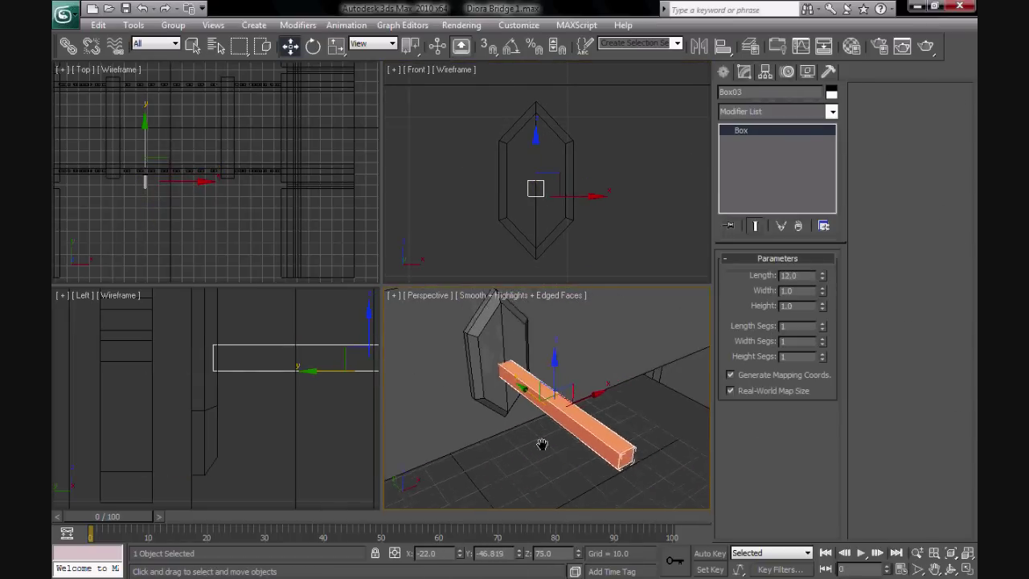
{"action": "middle_click_drag", "start_coordinate": [542, 444], "coordinate": [665, 335], "text": "alt"}
{"action": "right_click", "coordinate": [563, 434]}
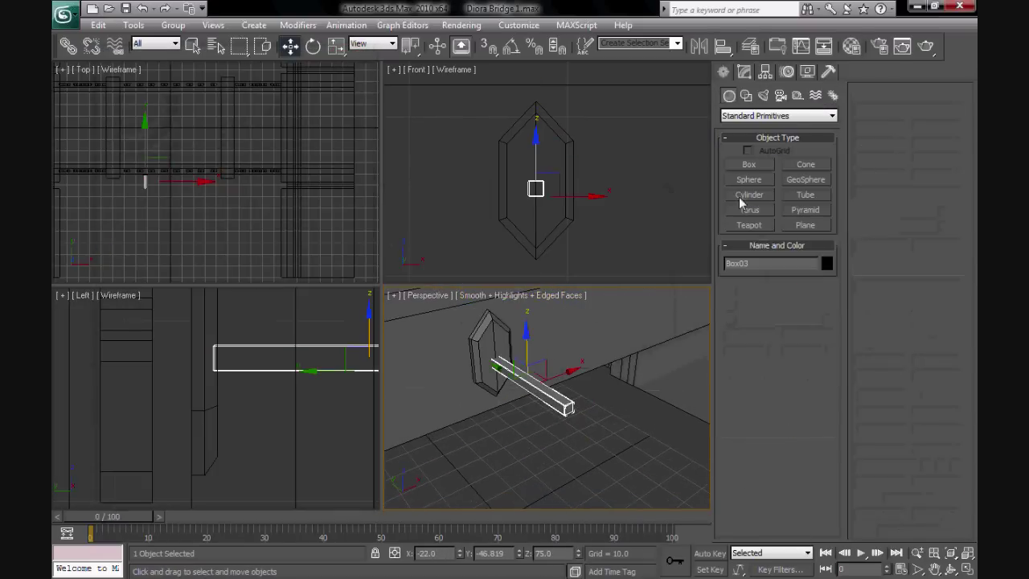
{"action": "left_click", "coordinate": [748, 195]}
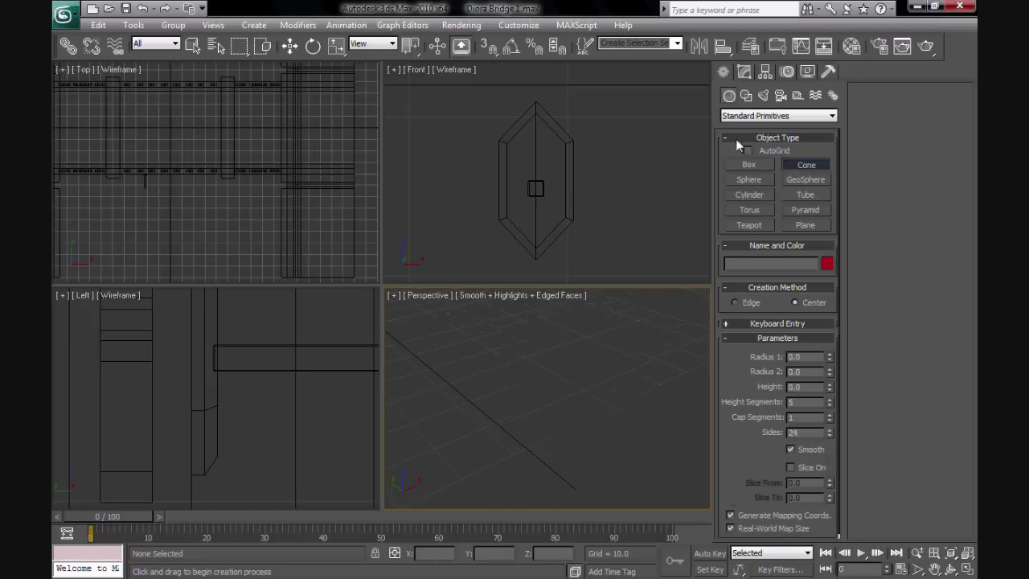
{"action": "left_click", "coordinate": [778, 115]}
{"action": "left_click", "coordinate": [756, 137]}
{"action": "left_click", "coordinate": [806, 180]}
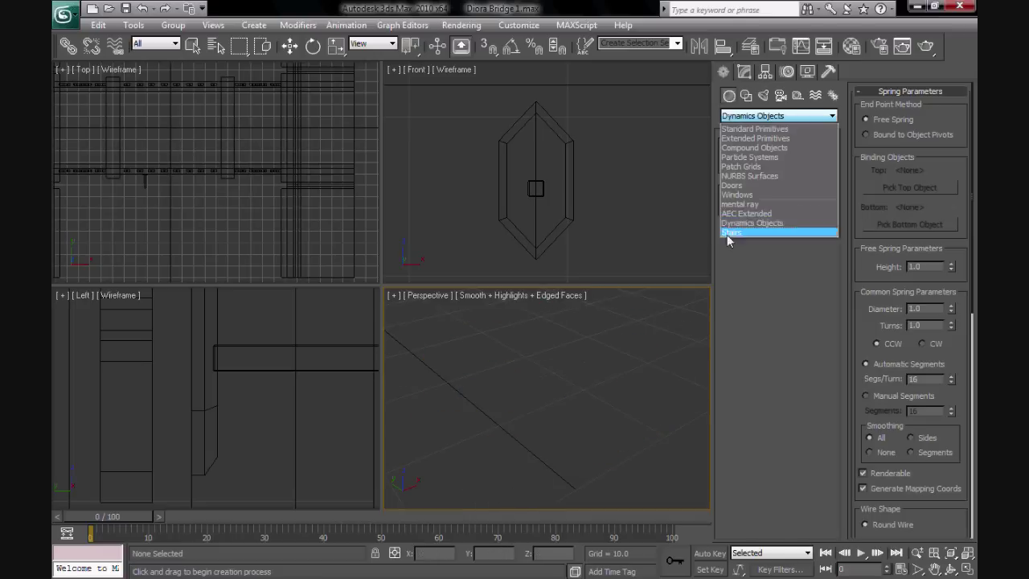
Create a six-sided tube primitive and stretch it lengthwise into an elongated hexagonal chain link
{"action": "left_click", "coordinate": [752, 128]}
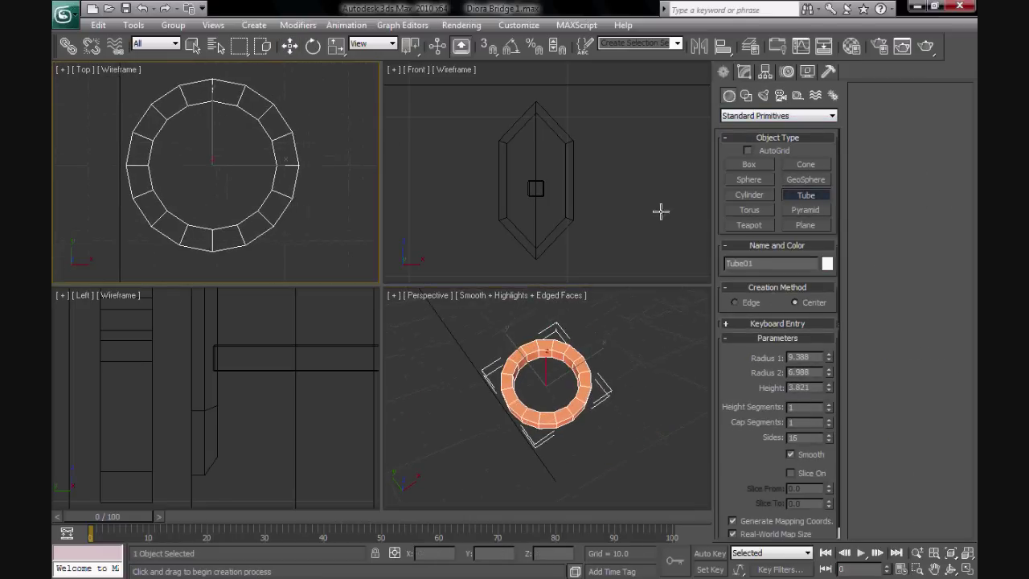
{"action": "right_click", "coordinate": [522, 407]}
{"action": "left_click", "coordinate": [745, 71]}
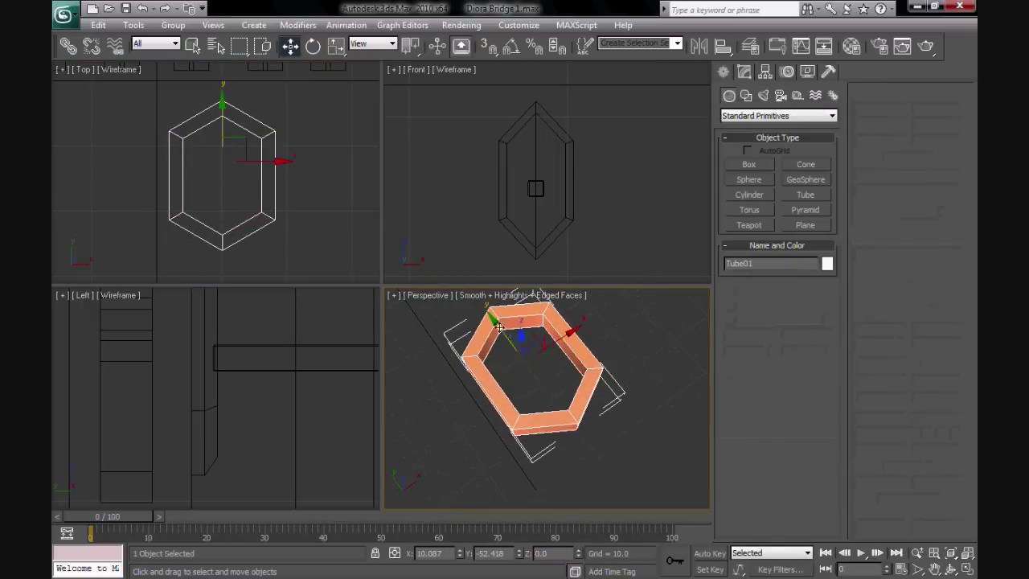
{"action": "left_click_drag", "start_coordinate": [565, 195], "coordinate": [411, 172]}
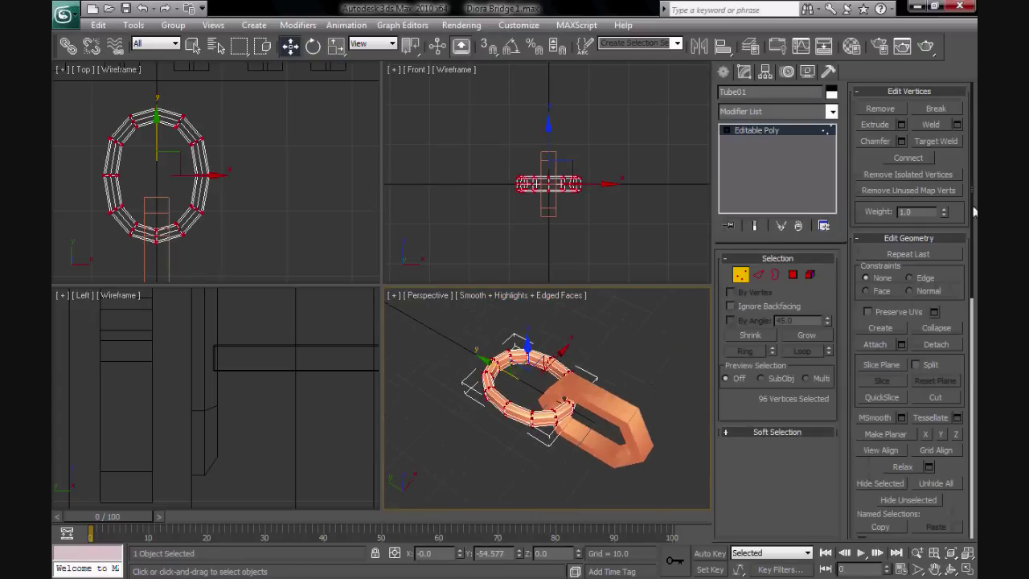
Duplicate the perpendicular interlocking hexagonal links into a long straight chain and group them
{"action": "key", "text": "shift+q"}
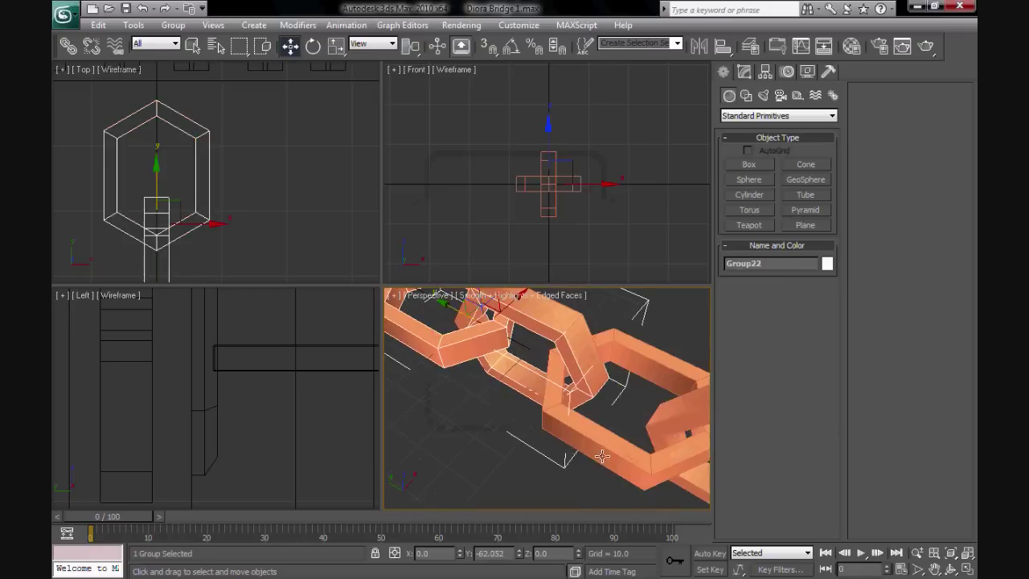
{"action": "scroll", "coordinate": [500, 411], "scroll_direction": "down", "scroll_amount": 5}
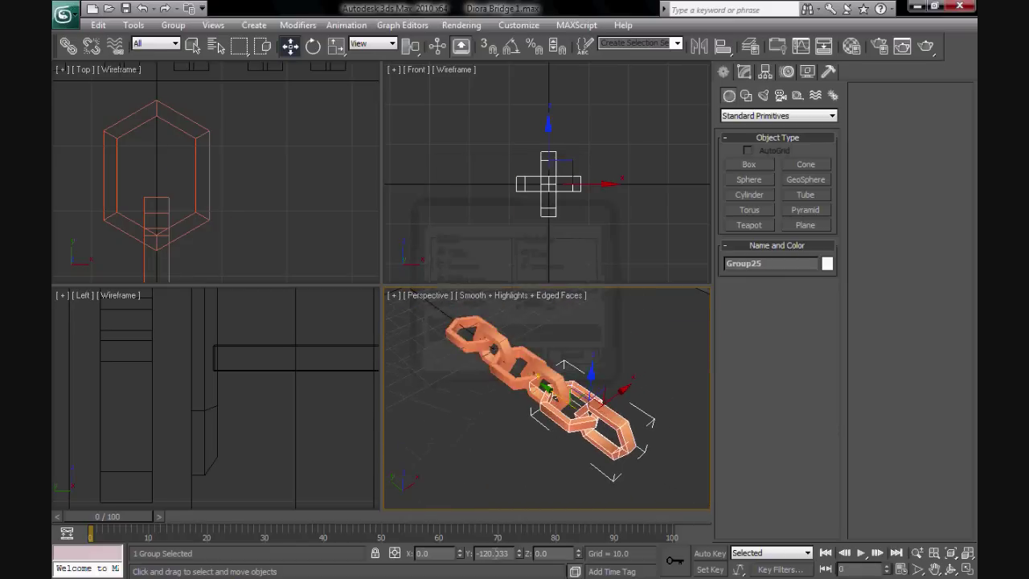
{"action": "scroll", "coordinate": [487, 466], "scroll_direction": "up", "scroll_amount": 3}
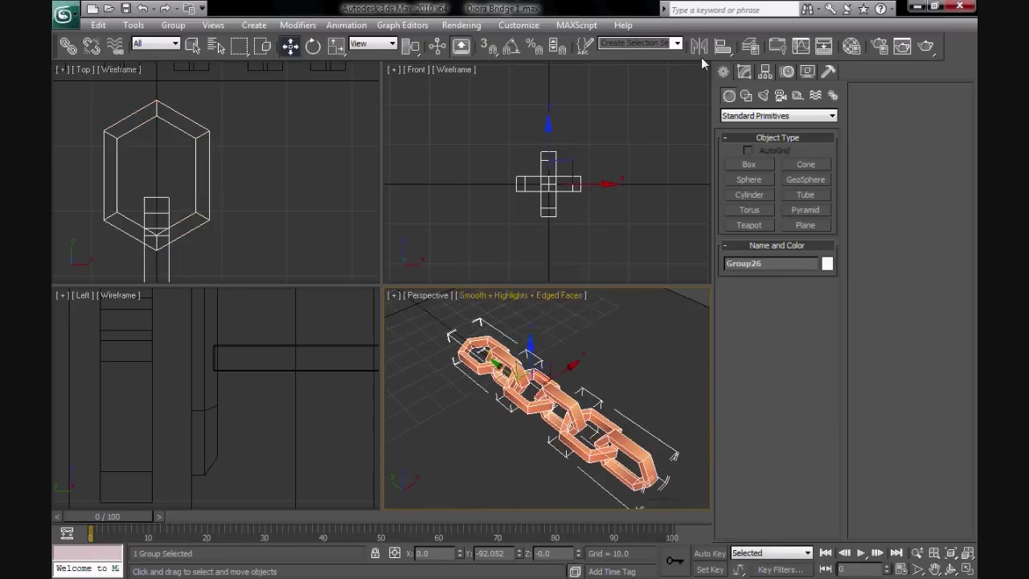
Add a six-sided tube with radii 4 and 3 and height 1, stand it upright, and scale it down beneath the projecting bar's end
{"action": "key", "text": "e"}
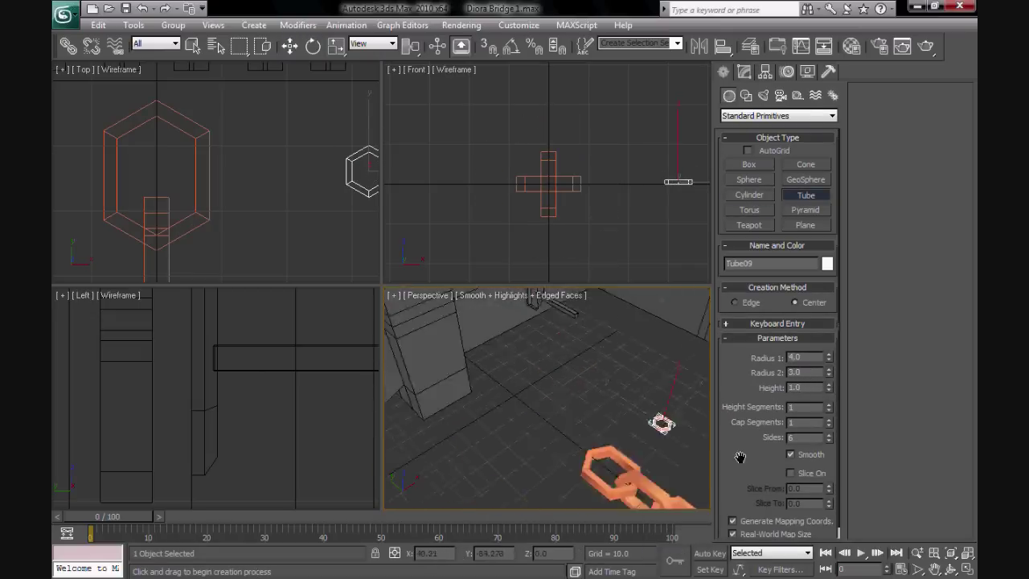
{"action": "left_click_drag", "start_coordinate": [601, 420], "coordinate": [627, 458]}
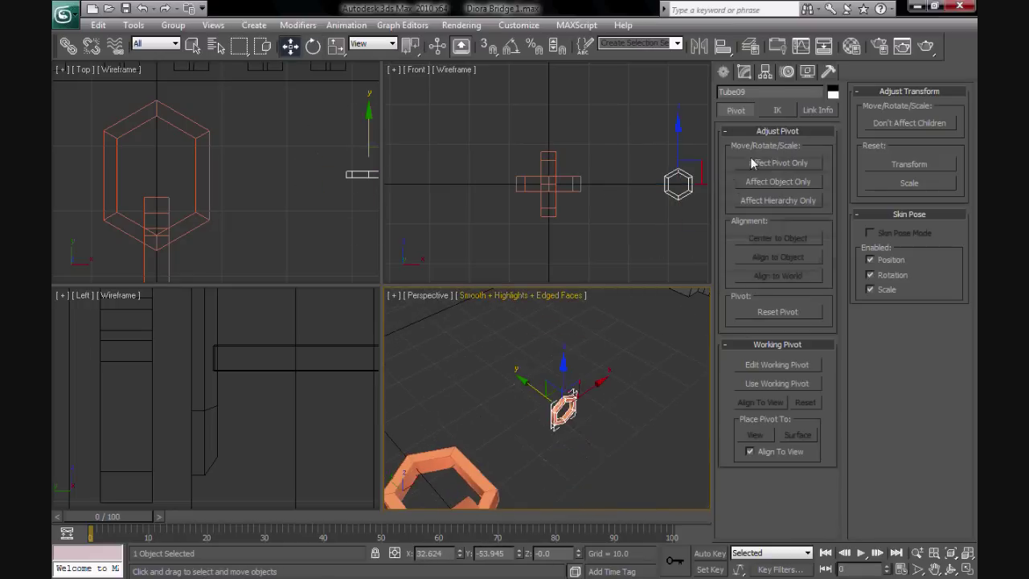
{"action": "scroll", "coordinate": [573, 416], "scroll_direction": "down", "scroll_amount": 5}
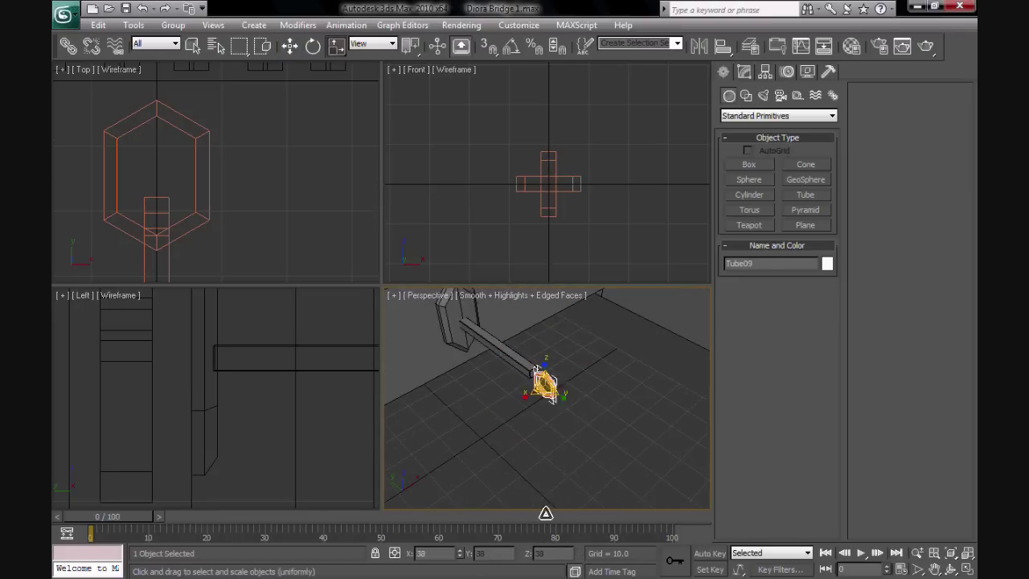
{"action": "key", "text": "w"}
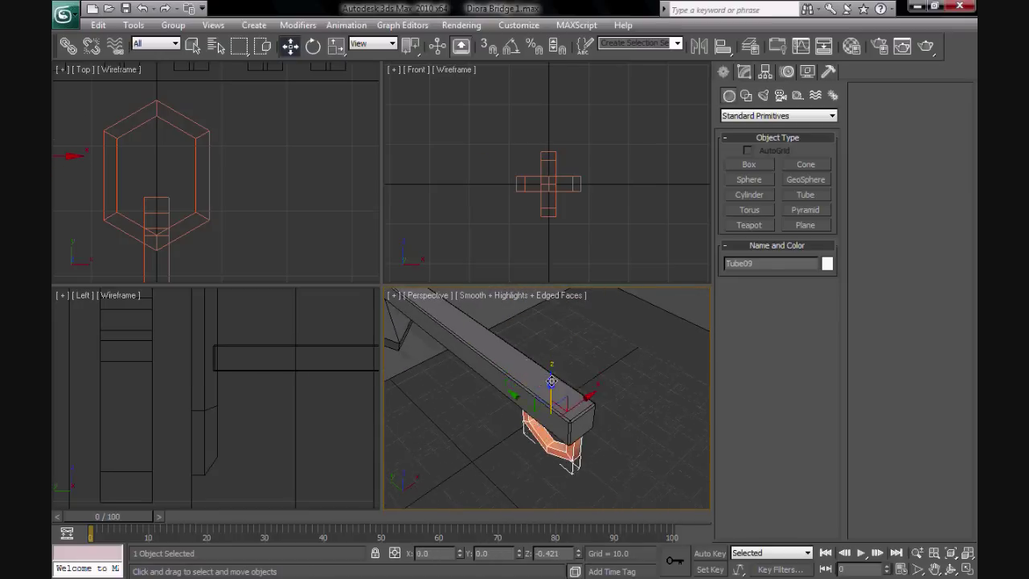
Remove the upper part of the small hexagonal ring and seat the remaining U-shaped loop against the underside of the bar's end
{"action": "middle_click_drag", "start_coordinate": [531, 402], "coordinate": [517, 436]}
{"action": "key", "text": "2"}
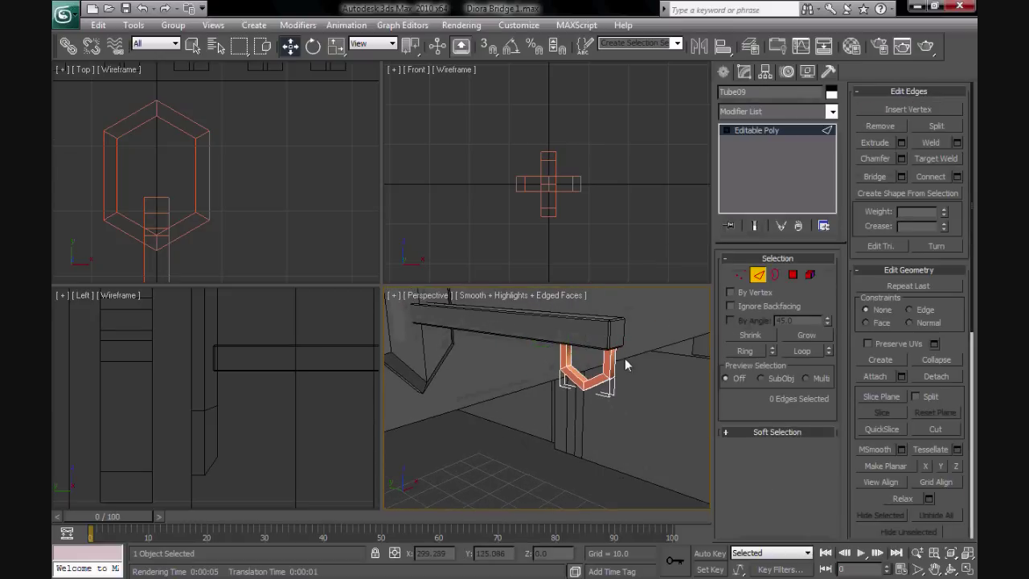
{"action": "middle_click_drag", "start_coordinate": [547, 402], "coordinate": [563, 378], "text": "alt"}
{"action": "key", "text": "4"}
{"action": "left_click", "coordinate": [724, 71]}
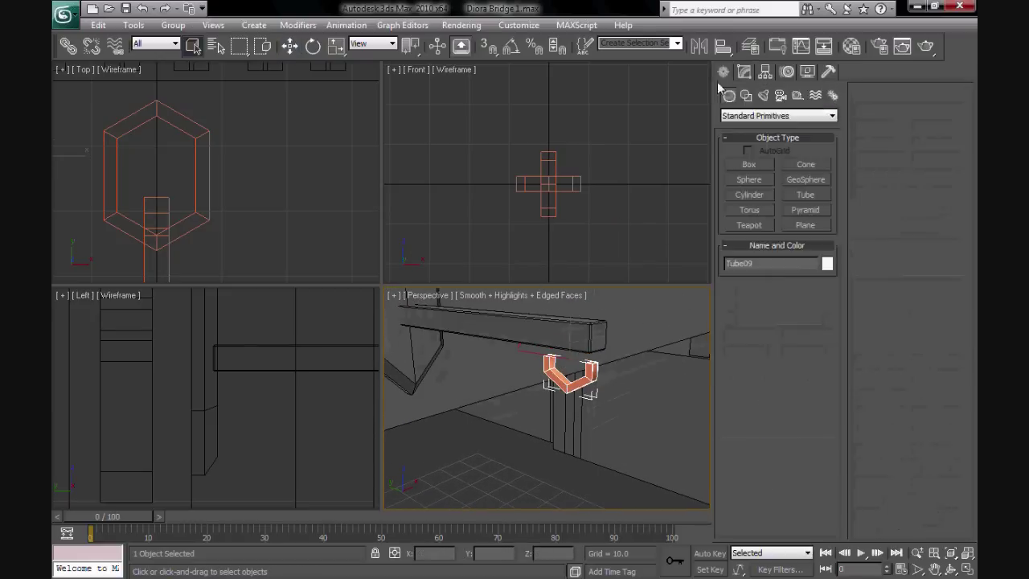
{"action": "middle_click_drag", "start_coordinate": [568, 434], "coordinate": [509, 488]}
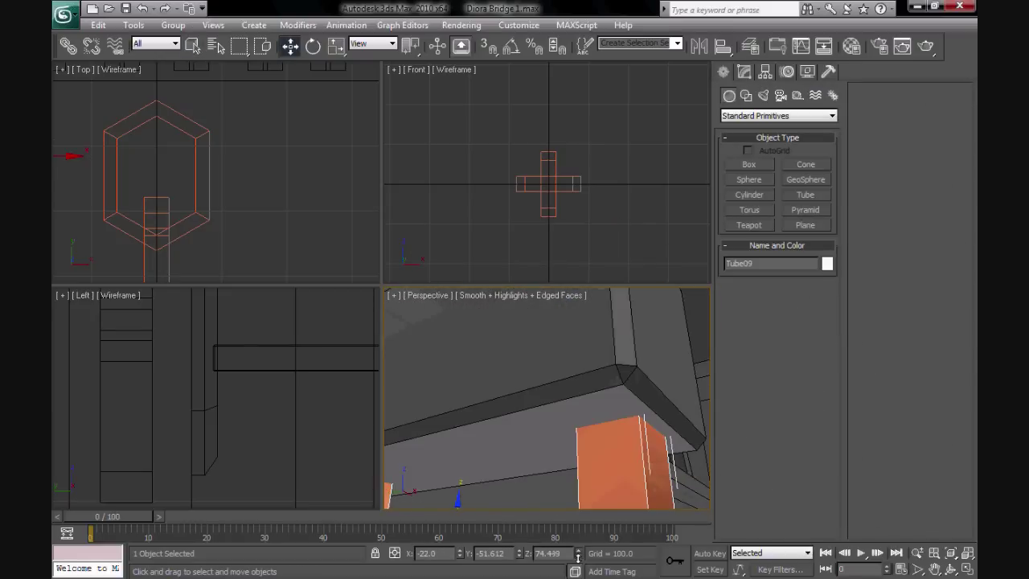
Rotate the grouped chain 90 degrees so that it hangs vertically
{"action": "key", "text": "alt+w"}
{"action": "middle_click_drag", "start_coordinate": [517, 378], "coordinate": [450, 418], "text": "alt"}
{"action": "left_click", "coordinate": [402, 418]}
{"action": "key", "text": "e"}
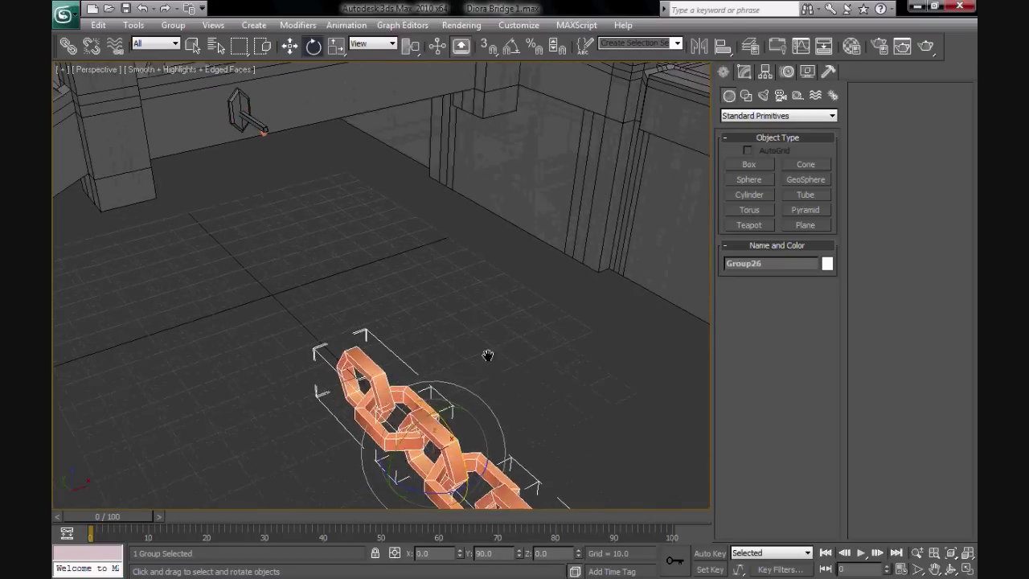
{"action": "scroll", "coordinate": [488, 356], "scroll_direction": "down", "scroll_amount": 5}
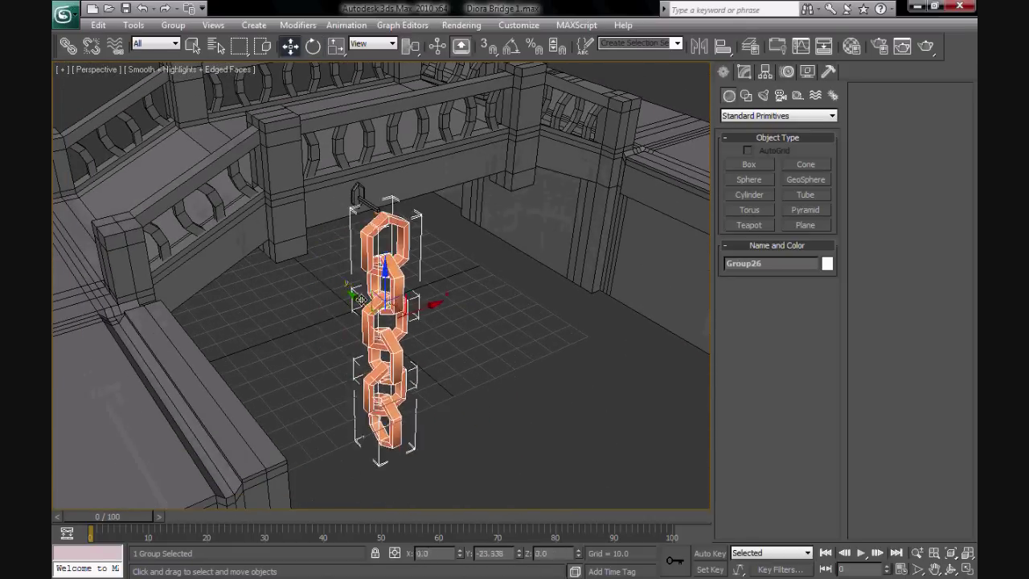
Scale the chain down and hang it from the U-shaped loop at X -22, Y -51.539, Z 69.048
{"action": "key", "text": "alt+w"}
{"action": "scroll", "coordinate": [574, 412], "scroll_direction": "down", "scroll_amount": 5}
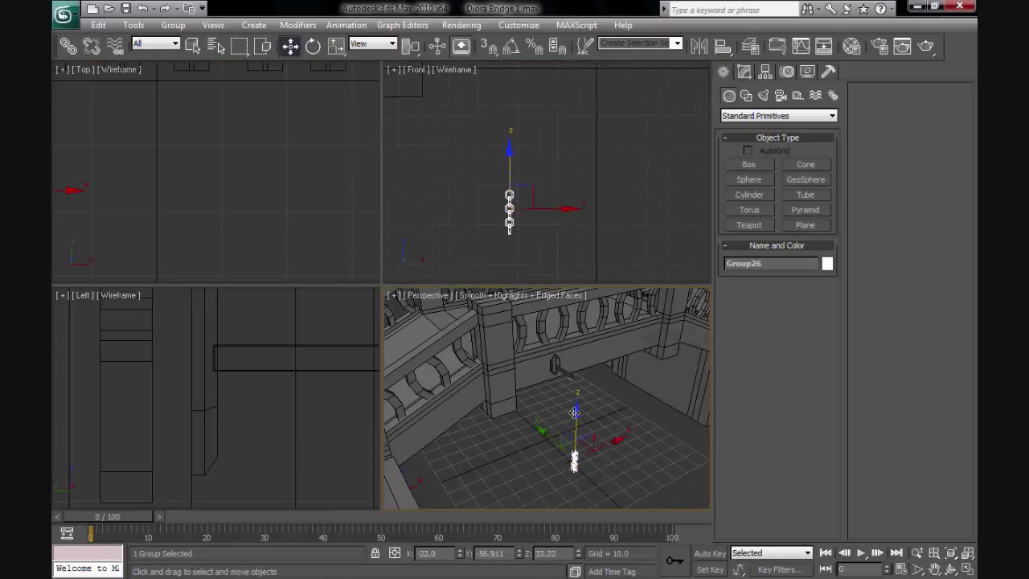
{"action": "key", "text": "z"}
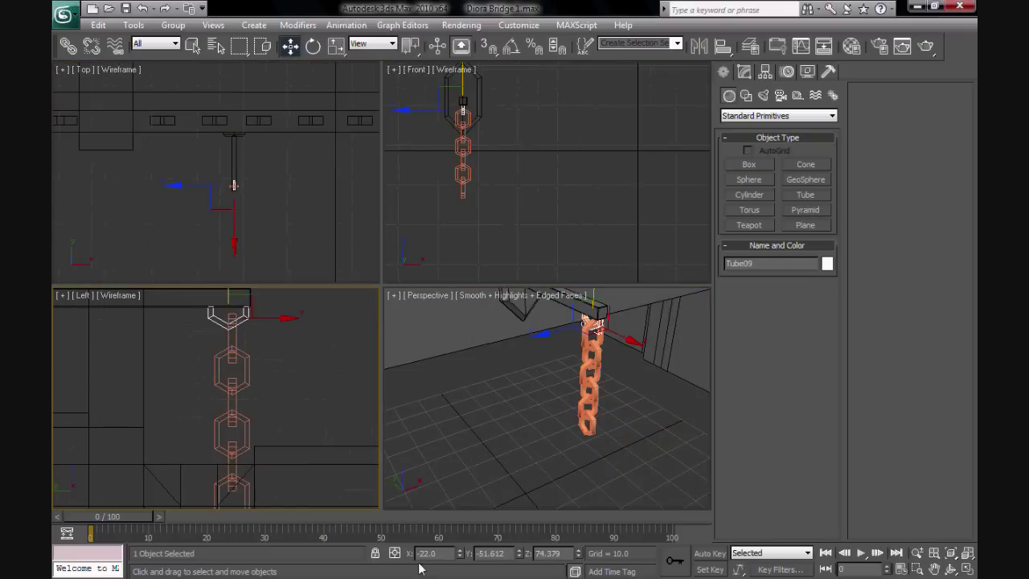
{"action": "right_click", "coordinate": [385, 447]}
{"action": "key", "text": "z"}
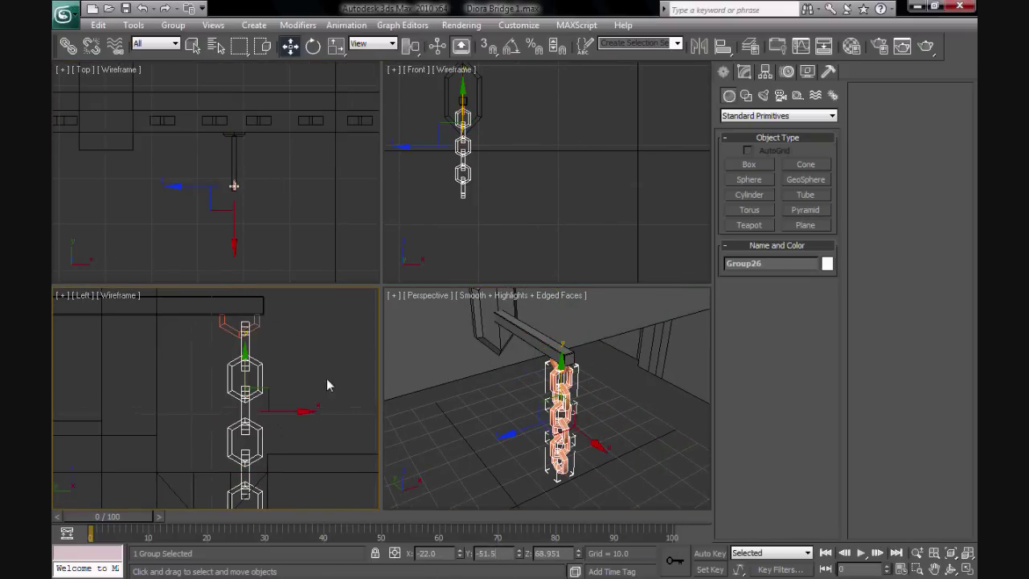
{"action": "right_click", "coordinate": [523, 418]}
{"action": "middle_click_drag", "start_coordinate": [523, 418], "coordinate": [561, 439], "text": "alt"}
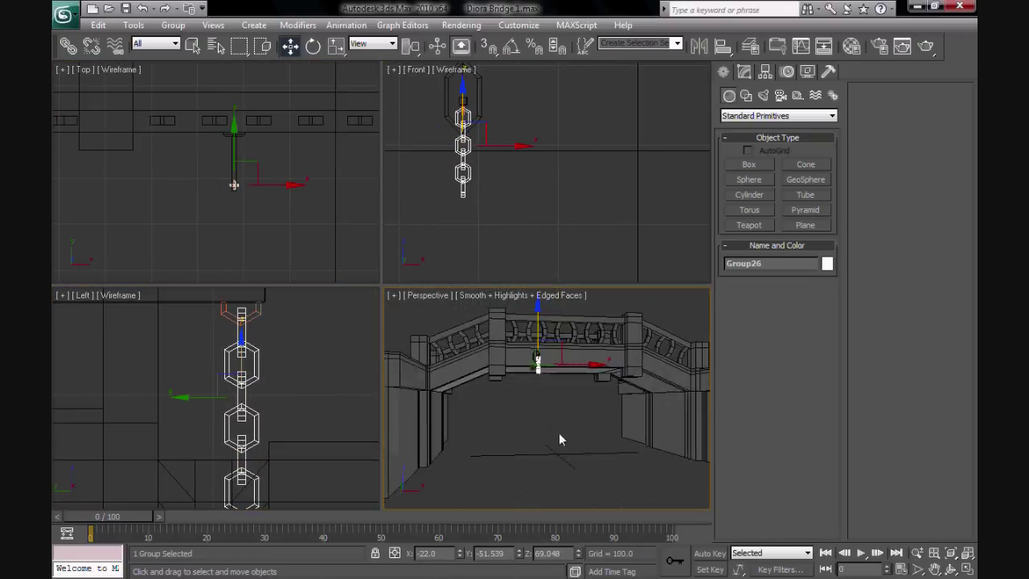
{"action": "key", "text": "z"}
Create a cylinder with 14 sides and two cap segments, and centre it at X 0, Y 0
{"action": "left_click", "coordinate": [749, 194]}
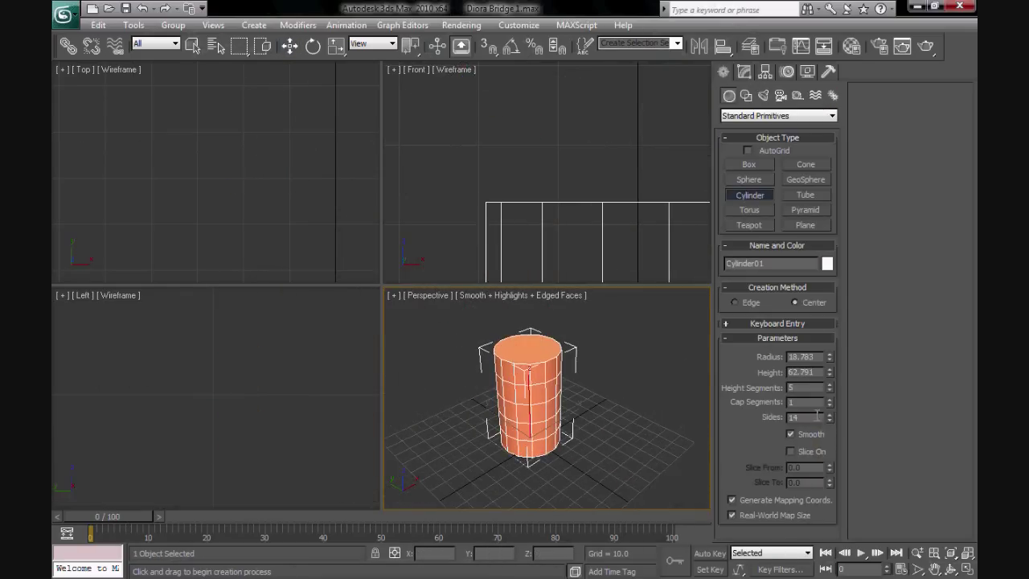
{"action": "right_click", "coordinate": [343, 273]}
{"action": "key", "text": "w"}
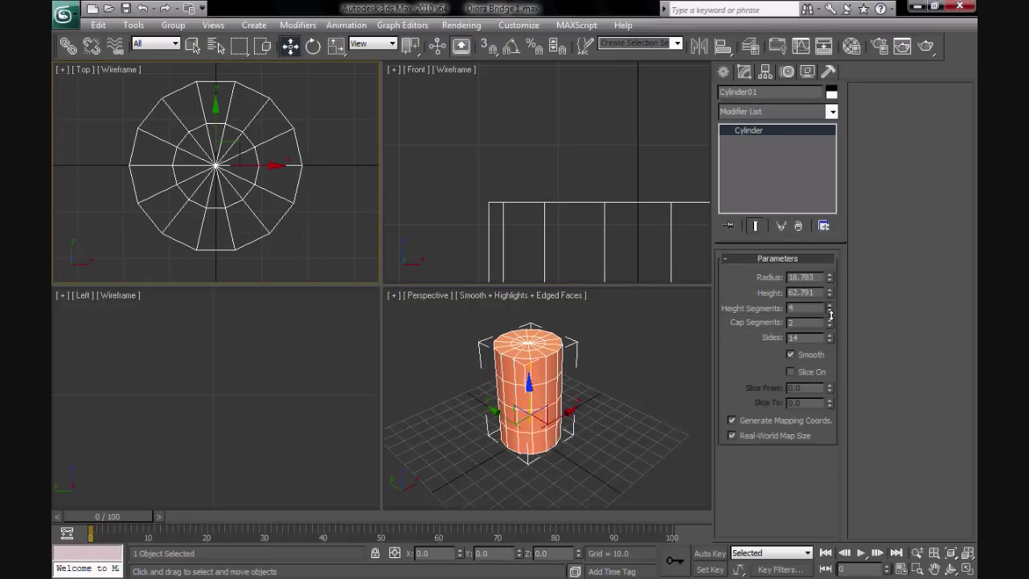
{"action": "key", "text": "z"}
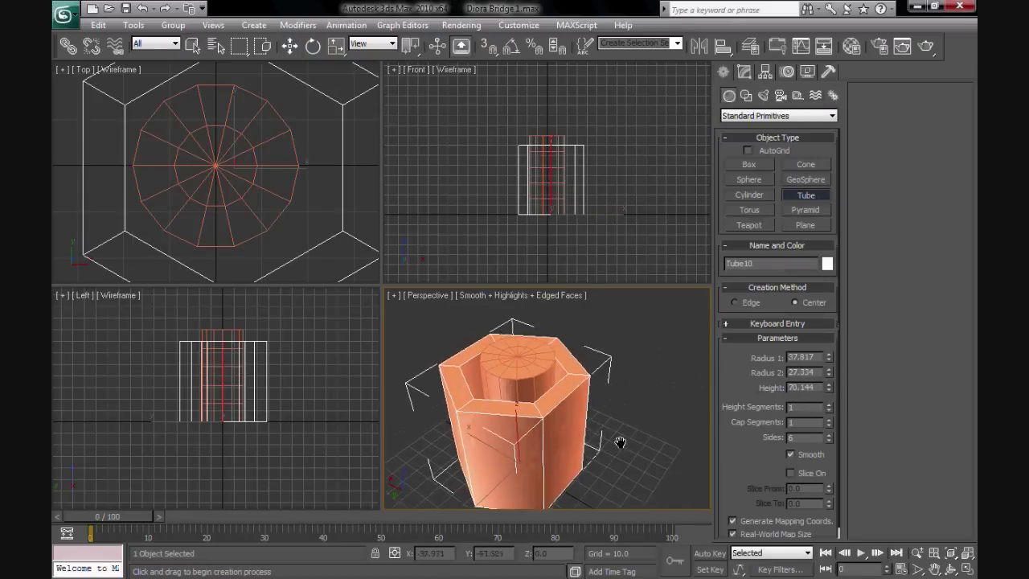
Add a tube around the cylinder, centre it on the cylinder's axis, and give it 14 sides
{"action": "left_click", "coordinate": [618, 442]}
{"action": "key", "text": "w"}
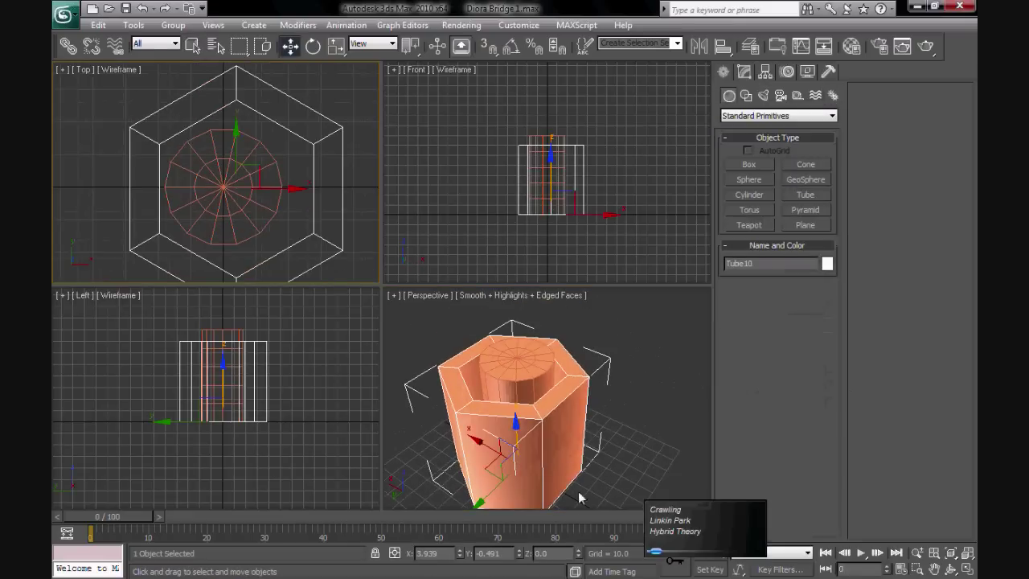
{"action": "left_click", "coordinate": [507, 429]}
{"action": "left_click", "coordinate": [744, 72]}
{"action": "left_click_drag", "start_coordinate": [829, 357], "coordinate": [836, 289]}
Rotate the tube about Z to 12.857 degrees to align its corners with the cylinder's
{"action": "left_click", "coordinate": [218, 188]}
{"action": "key", "text": "e"}
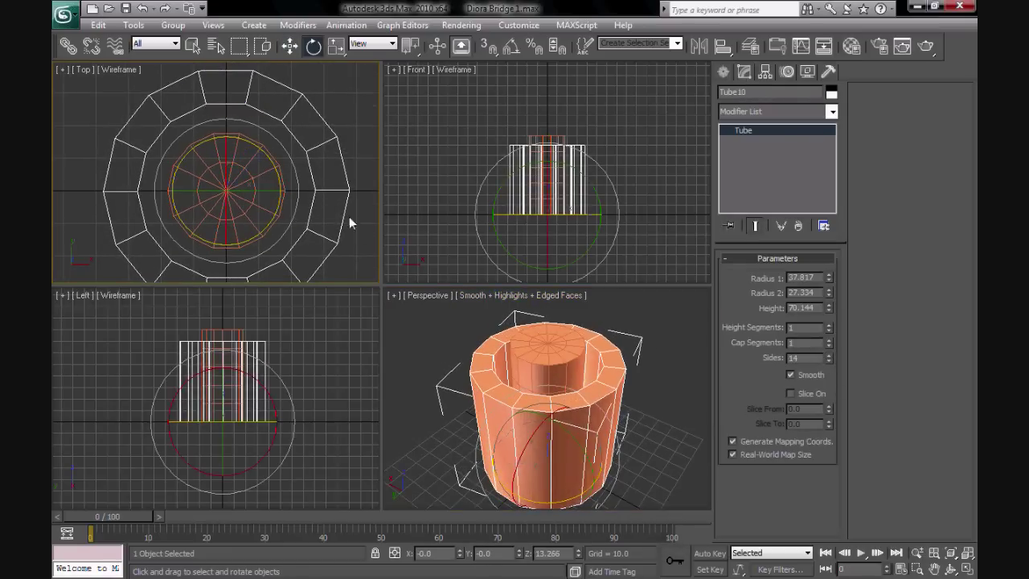
{"action": "middle_click_drag", "start_coordinate": [270, 199], "coordinate": [240, 184]}
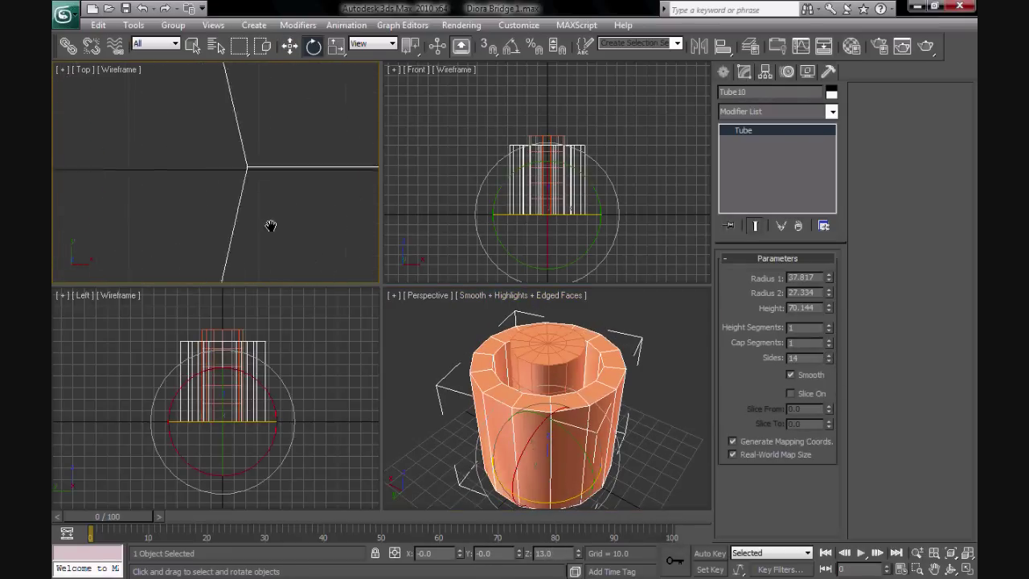
{"action": "left_click_drag", "start_coordinate": [275, 245], "coordinate": [369, 307]}
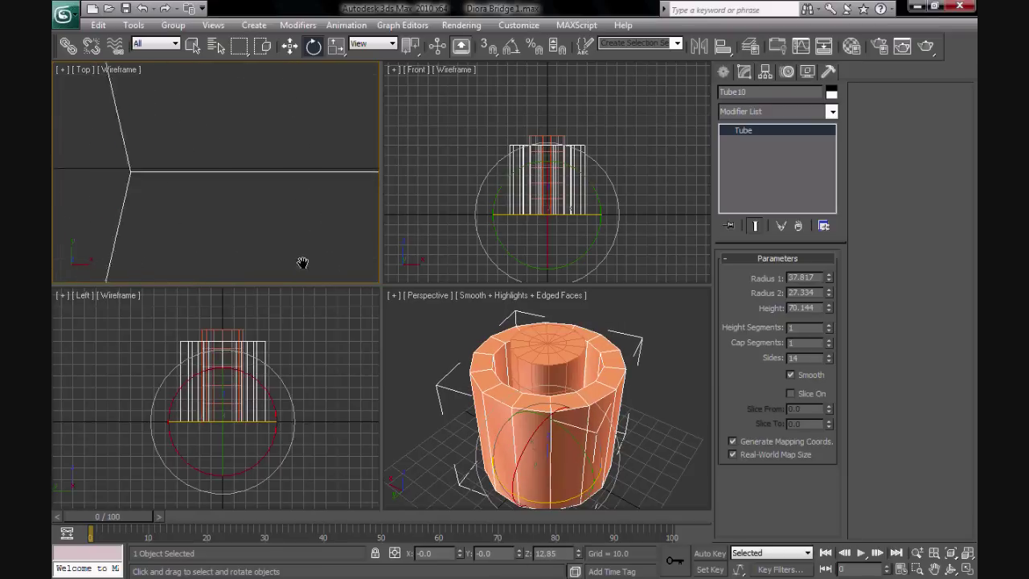
{"action": "scroll", "coordinate": [256, 204], "scroll_direction": "down", "scroll_amount": 5}
Set the tube's height to 80 and tighten its radii into a thin shell around the cylinder
{"action": "middle_click_drag", "start_coordinate": [563, 402], "coordinate": [579, 378], "text": "alt"}
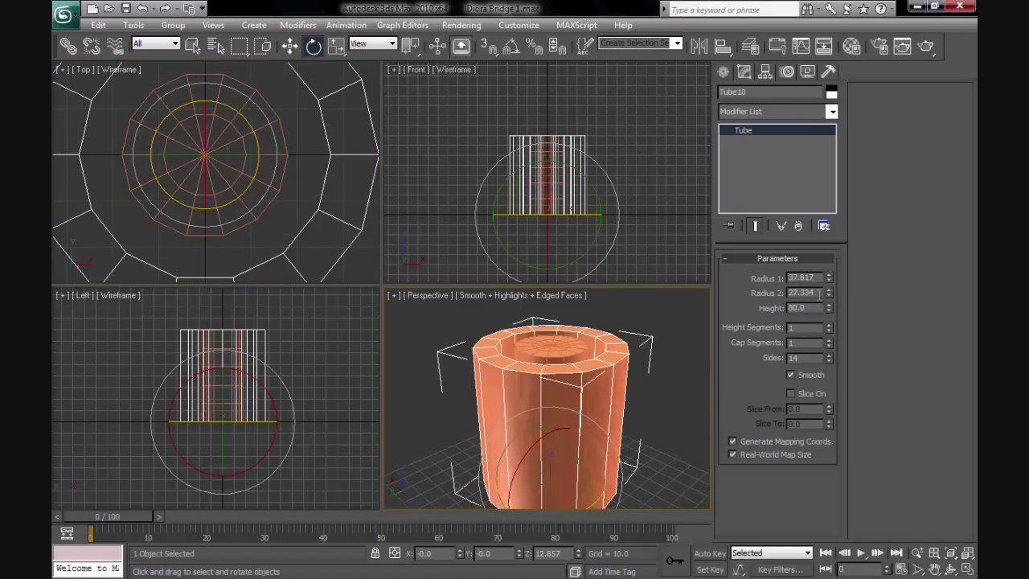
{"action": "type", "text": "15"}
{"action": "key", "text": "Return"}
{"action": "scroll", "coordinate": [696, 385], "scroll_direction": "up", "scroll_amount": 10}
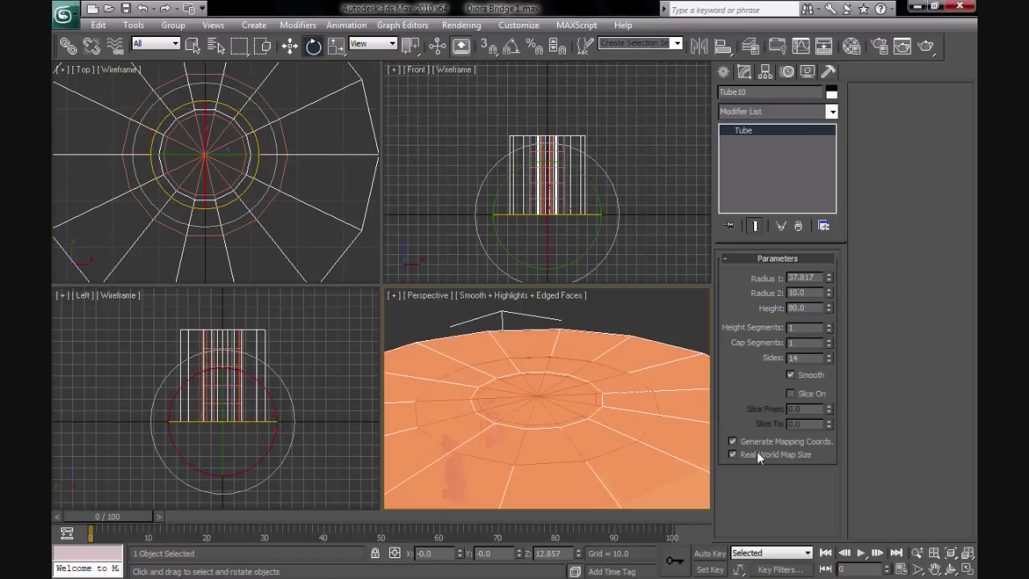
{"action": "type", "text": "16"}
{"action": "key", "text": "Return"}
{"action": "scroll", "coordinate": [547, 375], "scroll_direction": "down", "scroll_amount": 6}
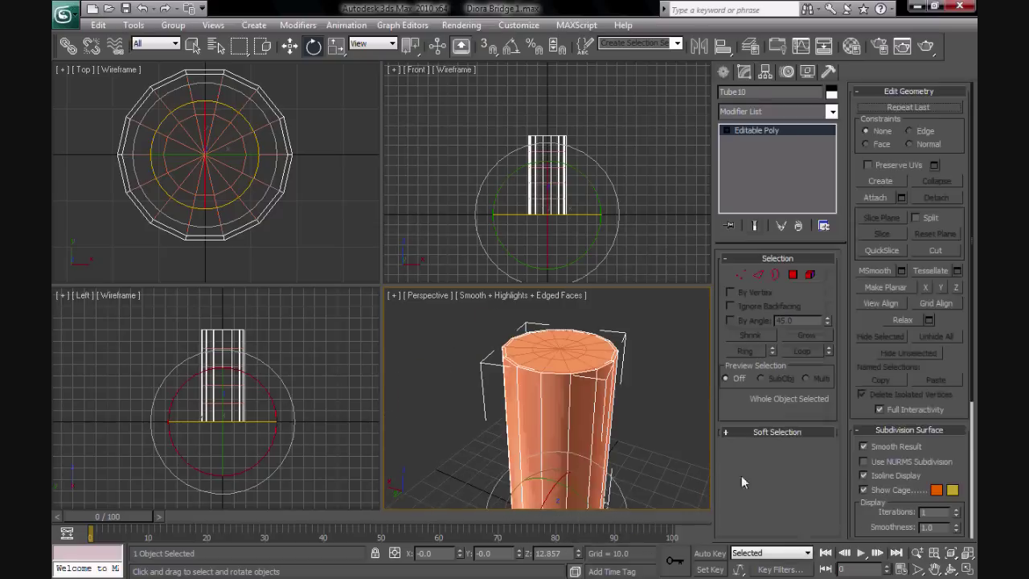
As an editable poly, chamfer all the tube's vertical edges together with the radial edges across its rims
{"action": "key", "text": "2"}
{"action": "left_click", "coordinate": [519, 435]}
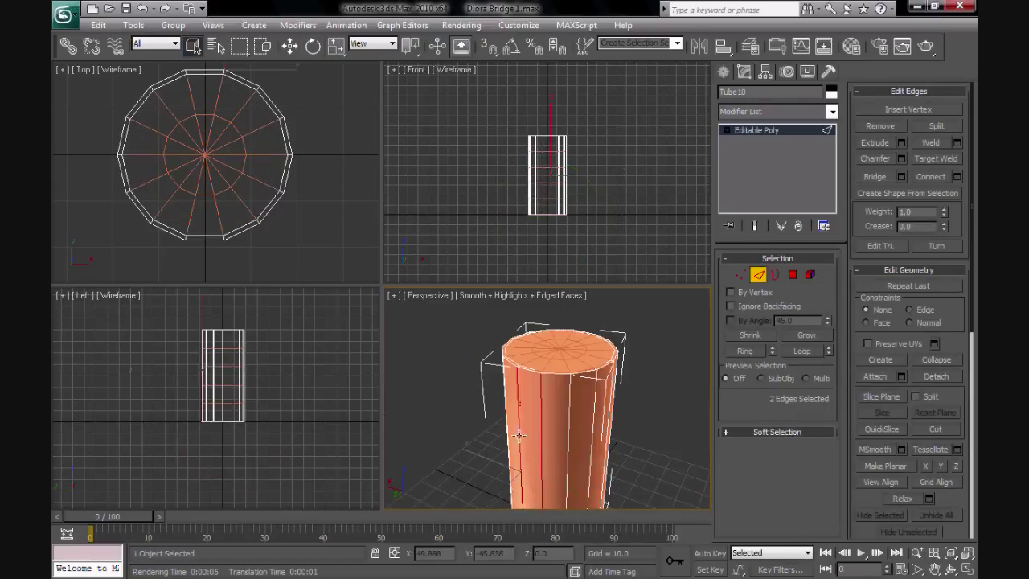
{"action": "key", "text": "alt+r"}
{"action": "scroll", "coordinate": [516, 462], "scroll_direction": "up", "scroll_amount": 5}
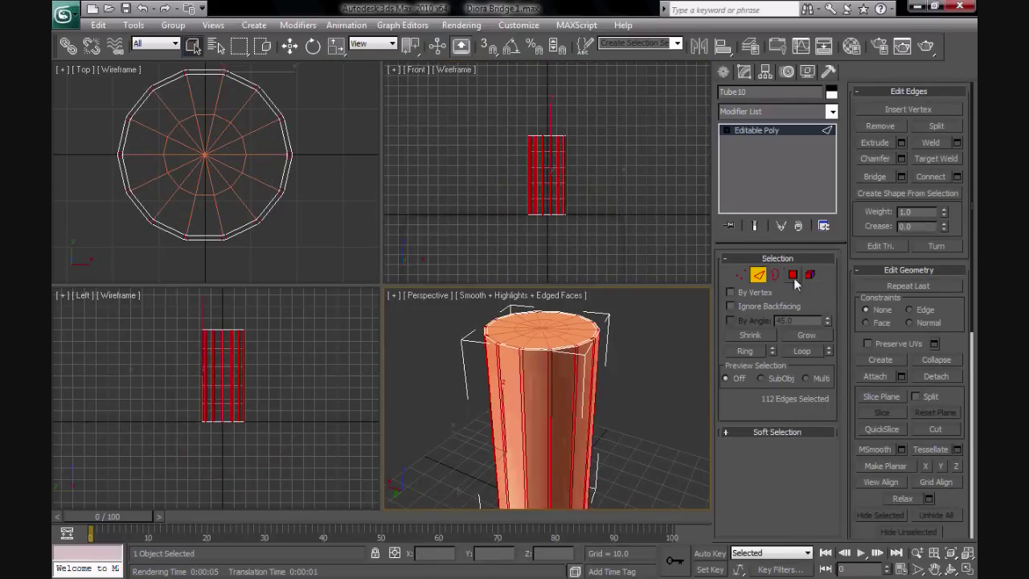
Delete the tube's wide faces between the chamfered corners, leaving narrow vertical ribs around the cylinder
{"action": "key", "text": "4"}
{"action": "key", "text": "2"}
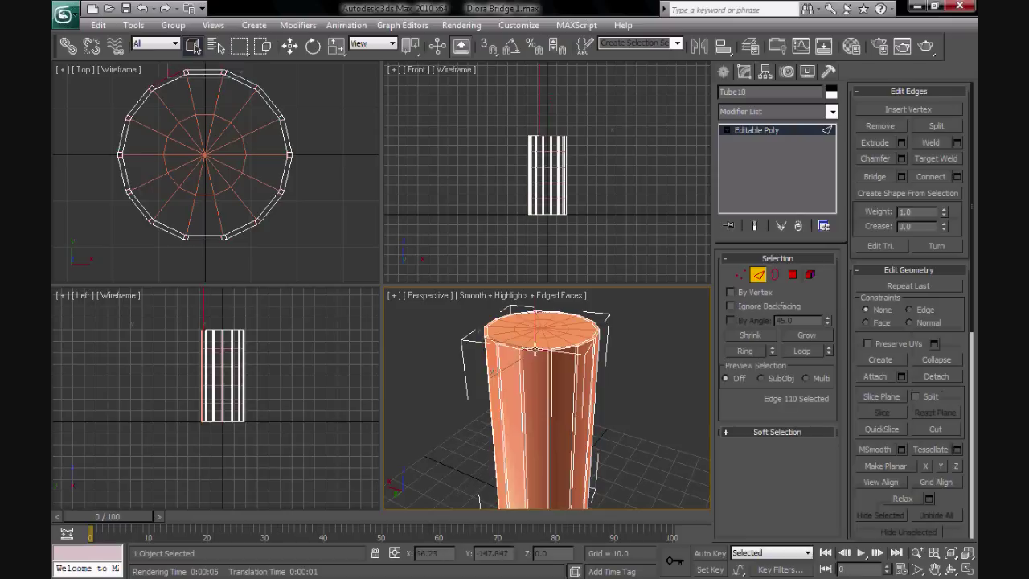
{"action": "scroll", "coordinate": [146, 223], "scroll_direction": "up", "scroll_amount": 3}
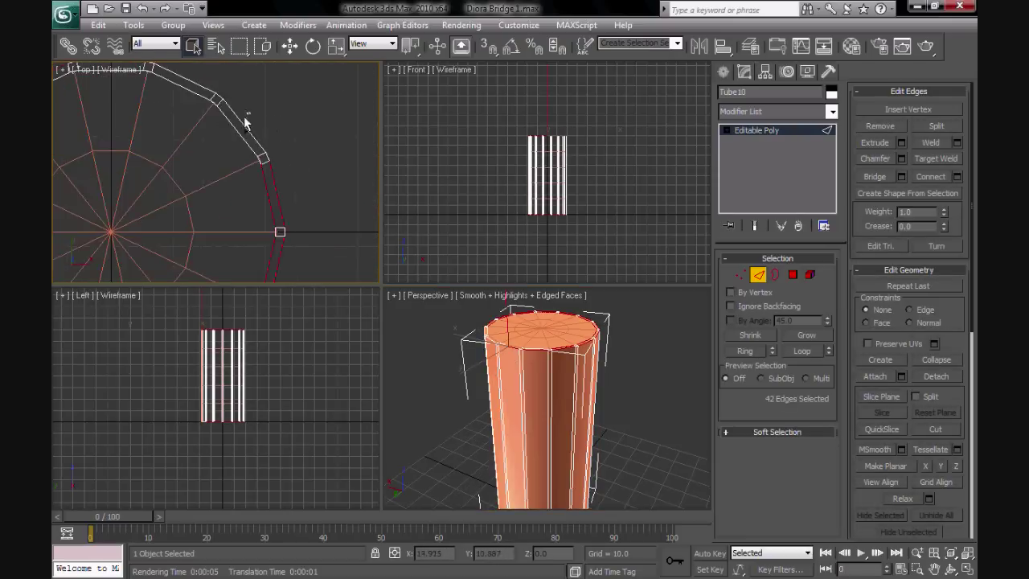
{"action": "left_click", "coordinate": [746, 352]}
{"action": "right_click", "coordinate": [516, 294]}
{"action": "left_click", "coordinate": [527, 201]}
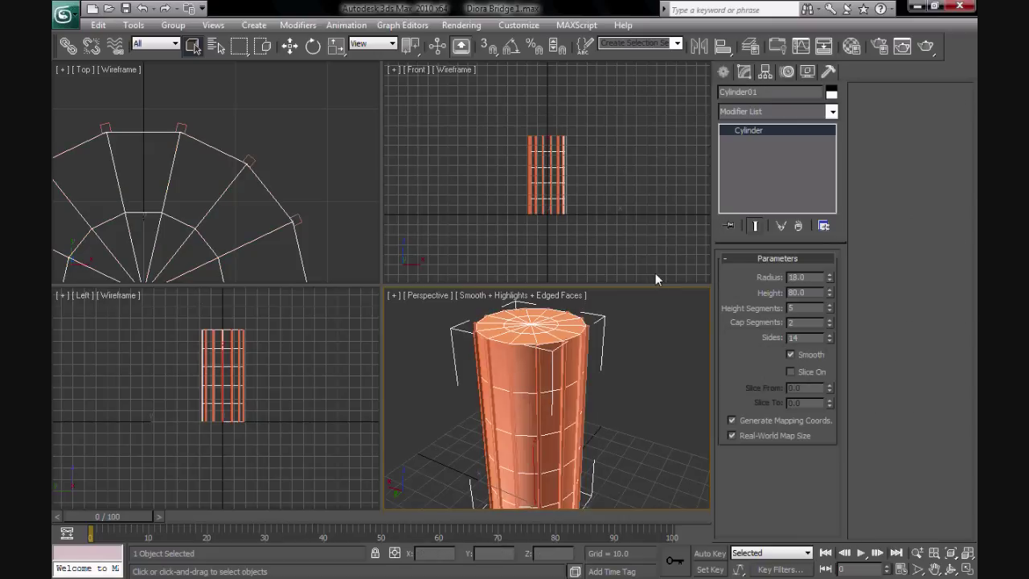
Convert the cylinder to an editable poly and narrow its middle together with the ribs into an hourglass-shaped body
{"action": "right_click", "coordinate": [524, 402]}
{"action": "left_click", "coordinate": [699, 530]}
{"action": "scroll", "coordinate": [551, 222], "scroll_direction": "up", "scroll_amount": 8}
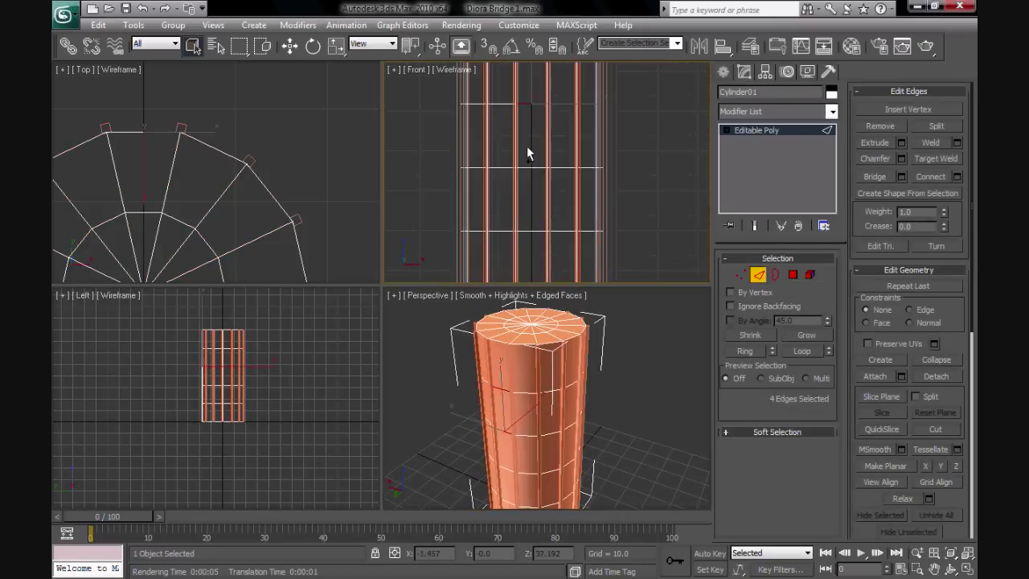
{"action": "scroll", "coordinate": [528, 156], "scroll_direction": "down", "scroll_amount": 3}
{"action": "left_click", "coordinate": [801, 351]}
{"action": "key", "text": "1"}
{"action": "scroll", "coordinate": [643, 384], "scroll_direction": "up", "scroll_amount": 3}
{"action": "middle_click_drag", "start_coordinate": [643, 383], "coordinate": [420, 447], "text": "alt"}
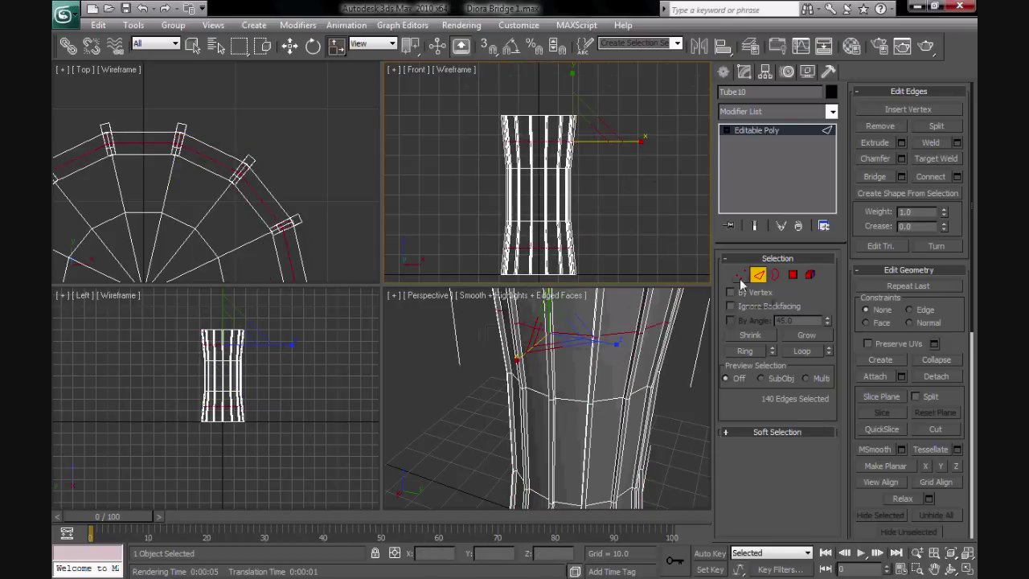
{"action": "left_click", "coordinate": [740, 276]}
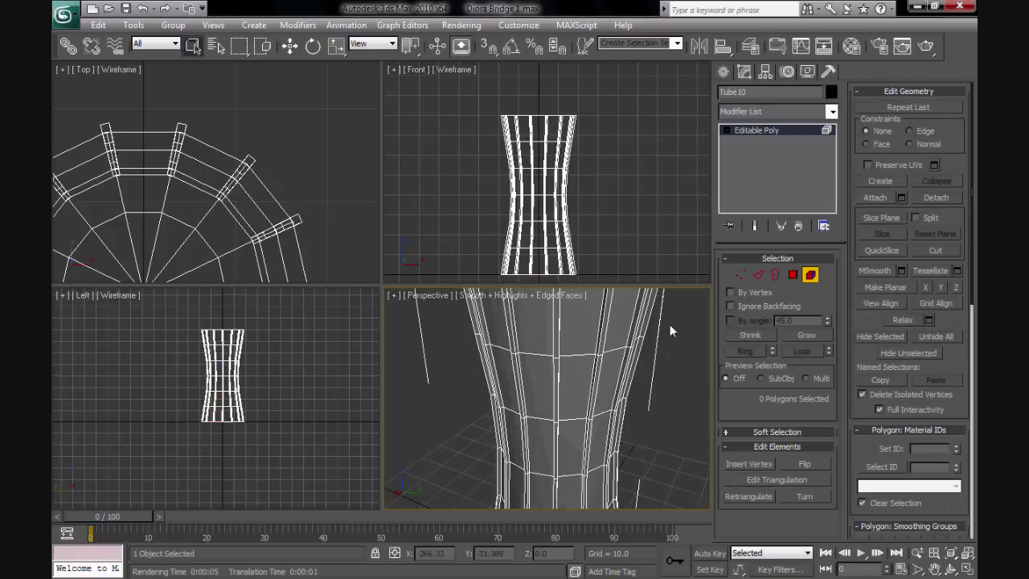
Inset the body's wall faces by polygon into separate panels and thicken them with a Shell modifier, inner amount 0.6
{"action": "right_click", "coordinate": [532, 378]}
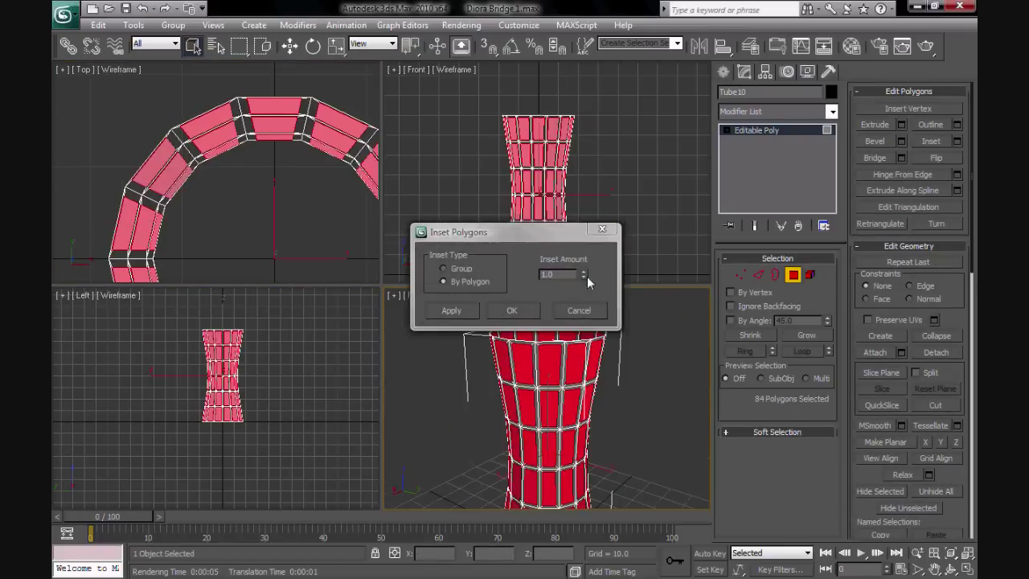
{"action": "left_click", "coordinate": [580, 305]}
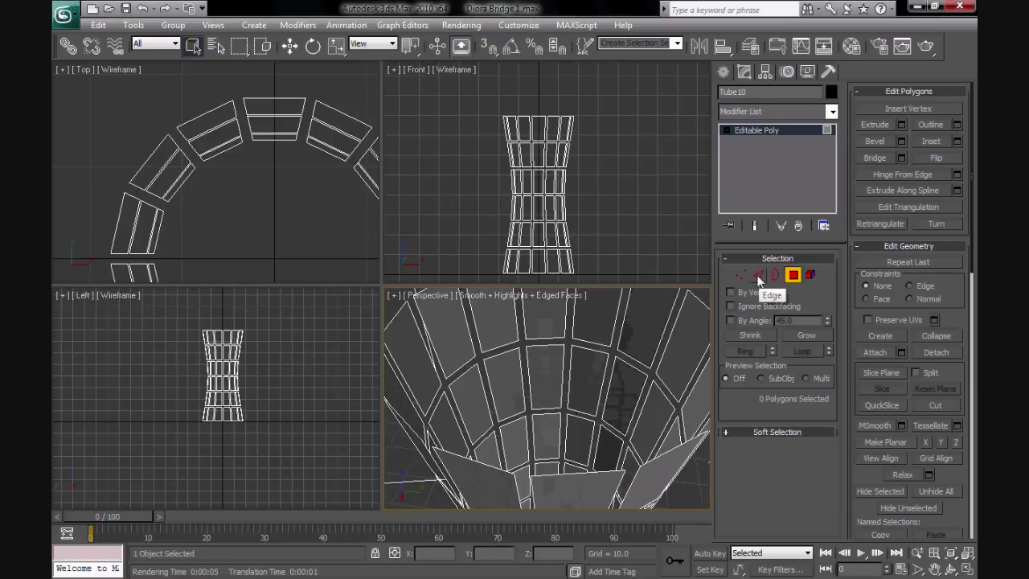
{"action": "left_click", "coordinate": [832, 111]}
{"action": "left_click", "coordinate": [767, 298]}
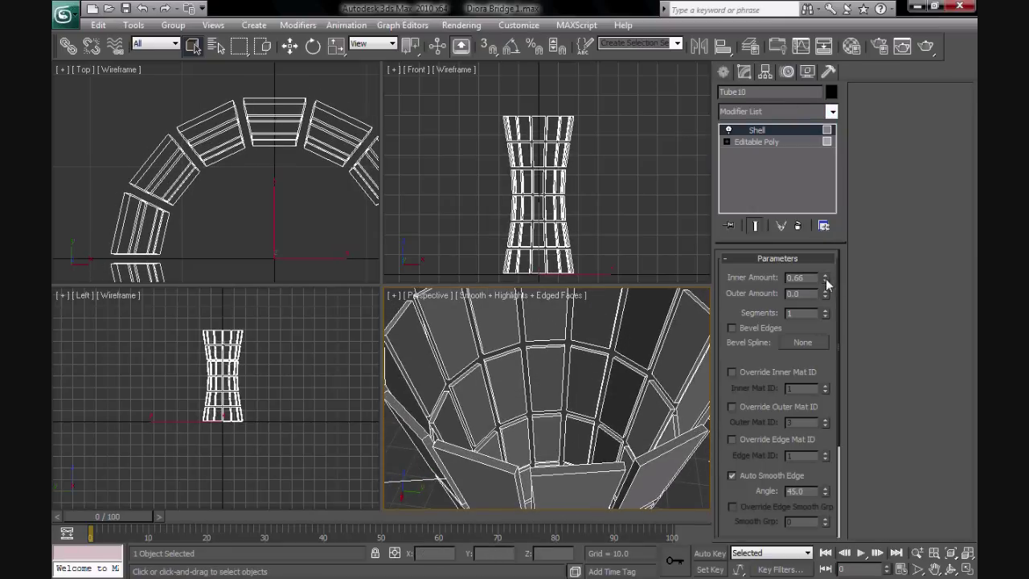
{"action": "middle_click_drag", "start_coordinate": [563, 402], "coordinate": [625, 426]}
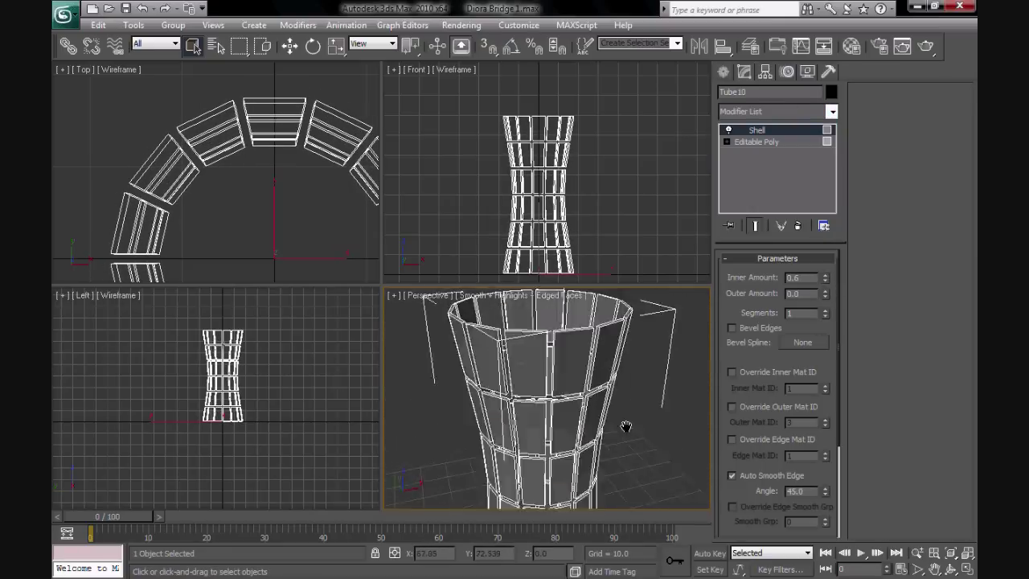
{"action": "right_click", "coordinate": [511, 381]}
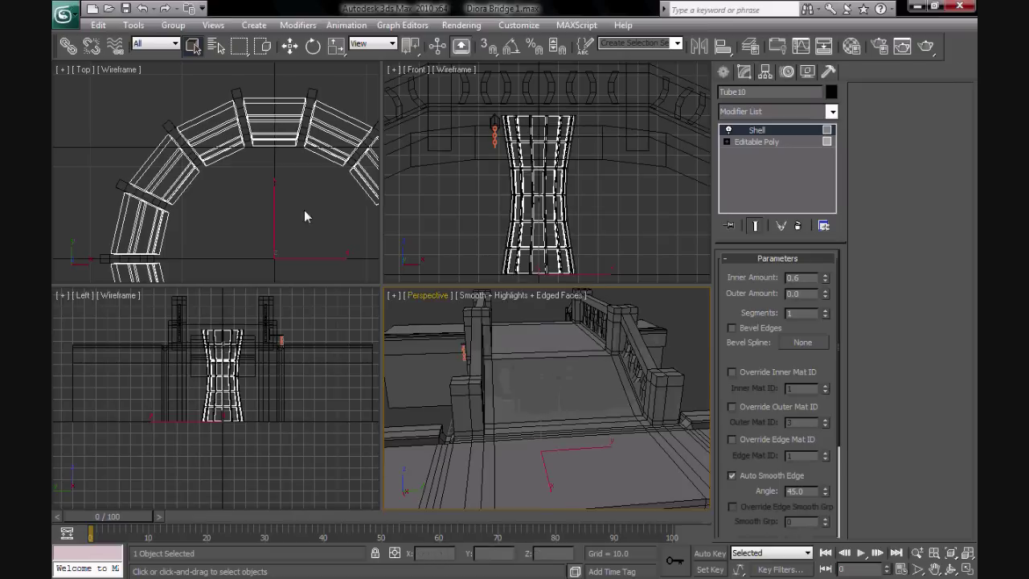
Place a 14-sided cylinder as a cap on top of the lantern body, with radius 20, height 1 and one height segment
{"action": "right_click", "coordinate": [570, 349]}
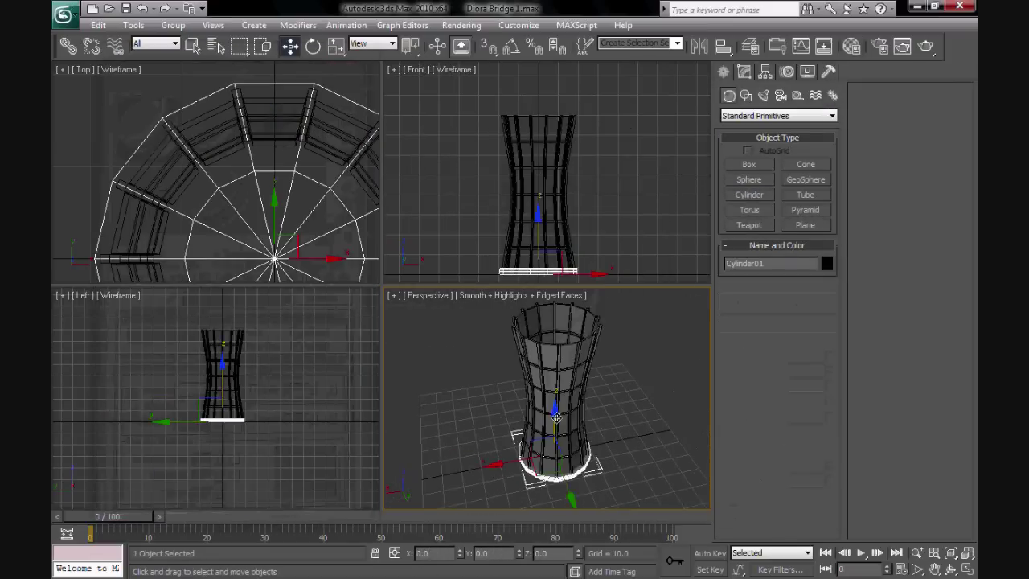
{"action": "left_click_drag", "start_coordinate": [556, 417], "coordinate": [559, 318]}
{"action": "left_click", "coordinate": [743, 72]}
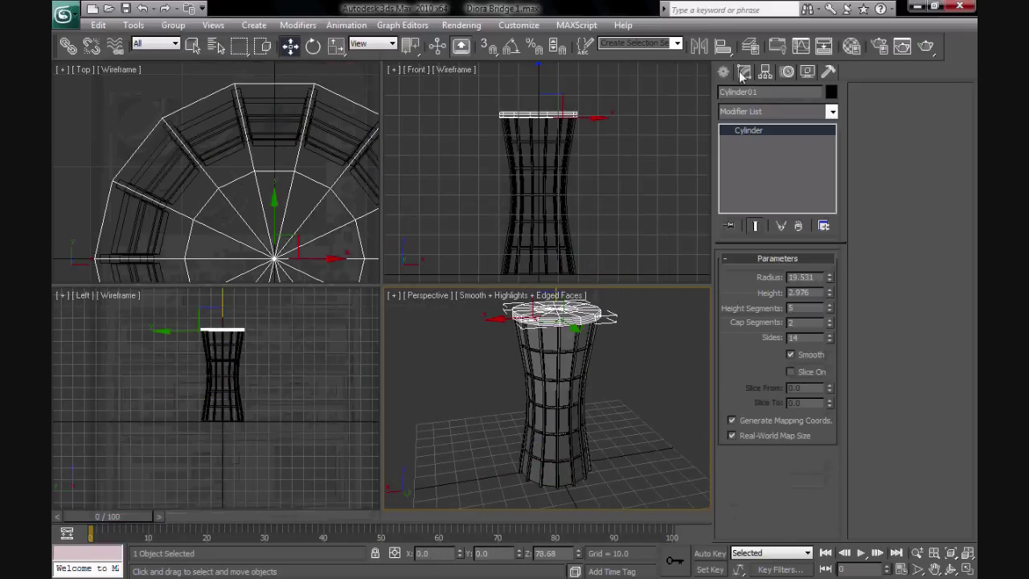
{"action": "left_click", "coordinate": [830, 324]}
{"action": "type", "text": "z"}
{"action": "type", "text": "1"}
{"action": "key", "text": "Return"}
{"action": "type", "text": "z20"}
{"action": "key", "text": "Return"}
{"action": "key", "text": "z"}
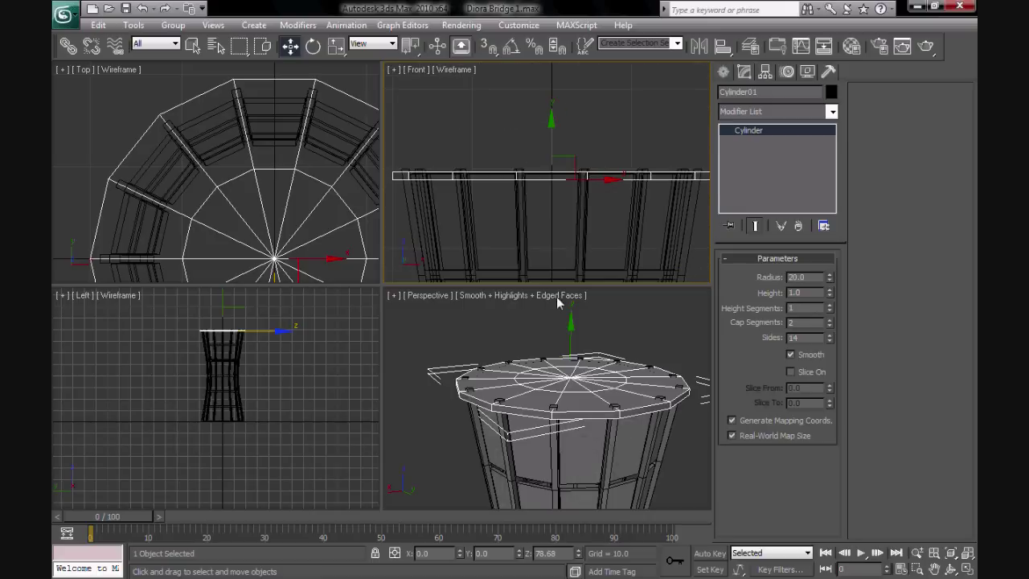
Convert the cap to an editable poly and raise its inner ring of top vertices to form a sloped roof
{"action": "right_click", "coordinate": [561, 393]}
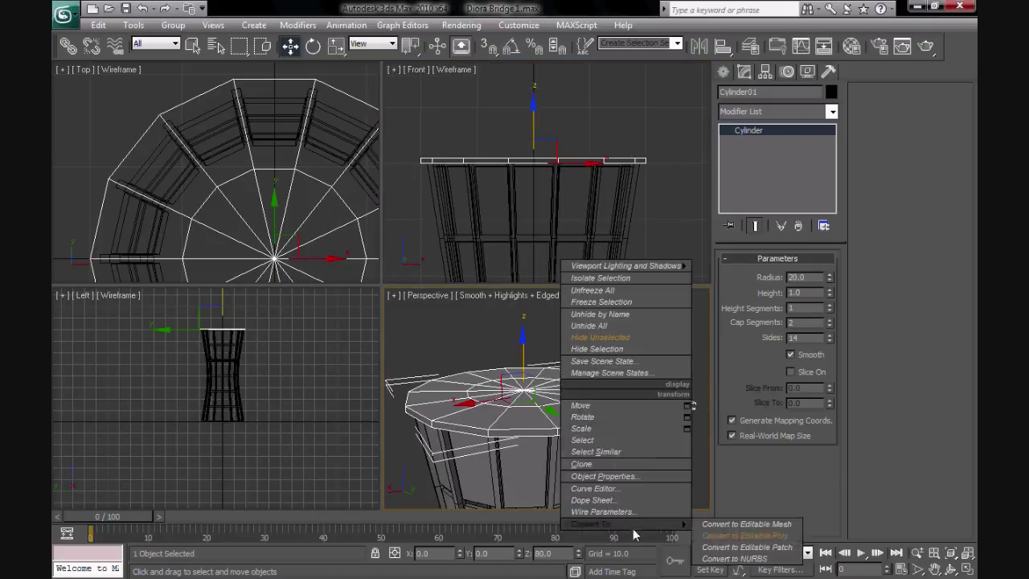
{"action": "left_click", "coordinate": [724, 524]}
{"action": "key", "text": "1"}
{"action": "key", "text": "4"}
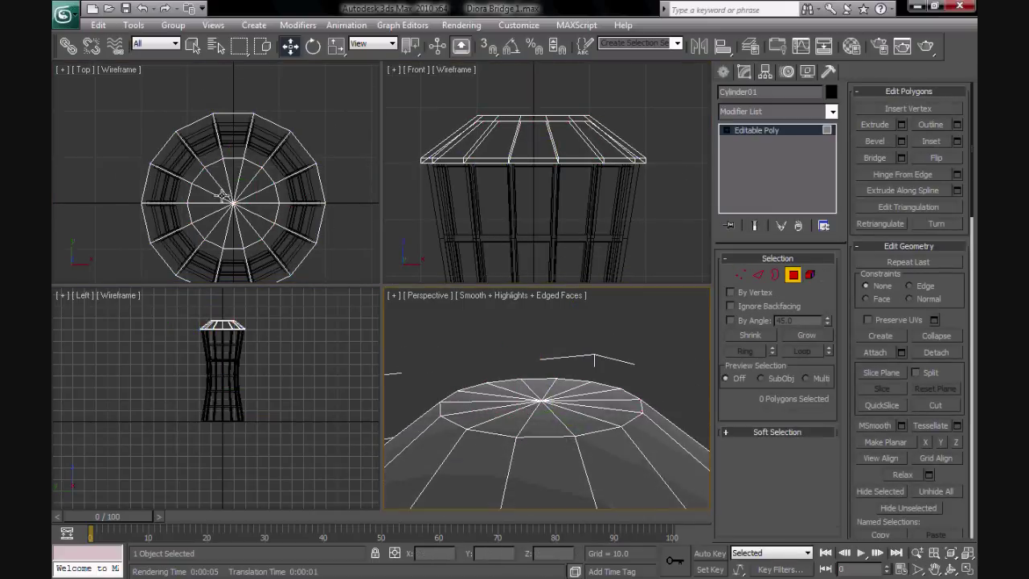
Delete the faces in the centre of the roof and extend the opening's border inward as a narrow flat ring
{"action": "key", "text": "Delete"}
{"action": "key", "text": "3"}
{"action": "left_click", "coordinate": [530, 387]}
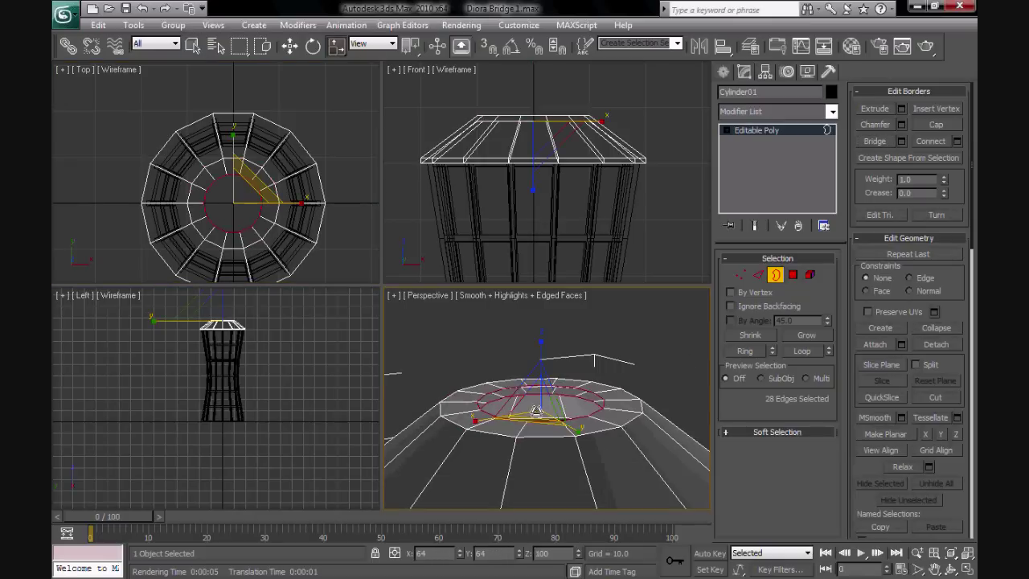
Extrude the faces around the roof opening to build a thin rim
{"action": "key", "text": "4"}
{"action": "key", "text": "shift+e"}
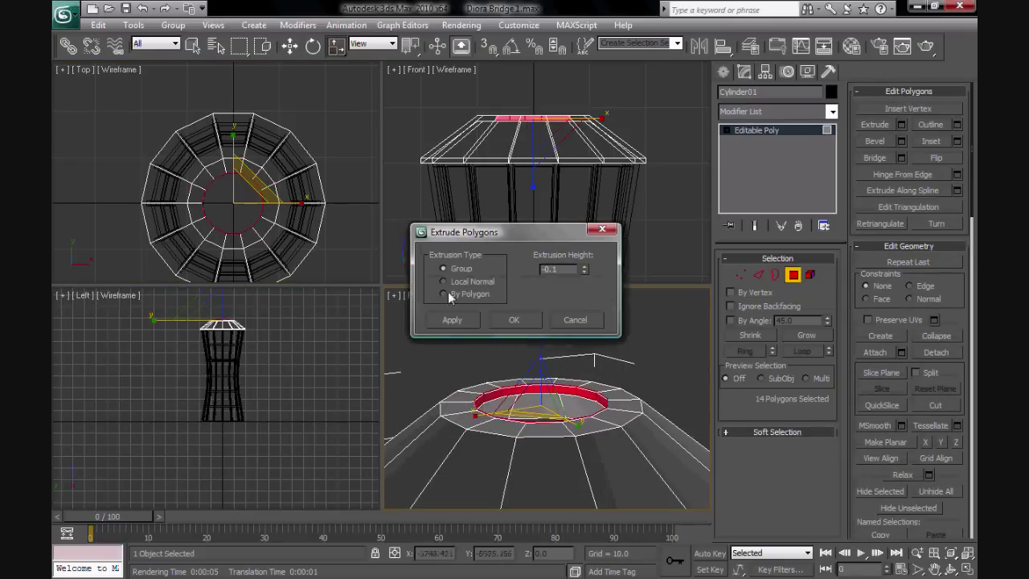
{"action": "left_click", "coordinate": [514, 319]}
{"action": "key", "text": "2"}
{"action": "scroll", "coordinate": [222, 156], "scroll_direction": "up", "scroll_amount": 5}
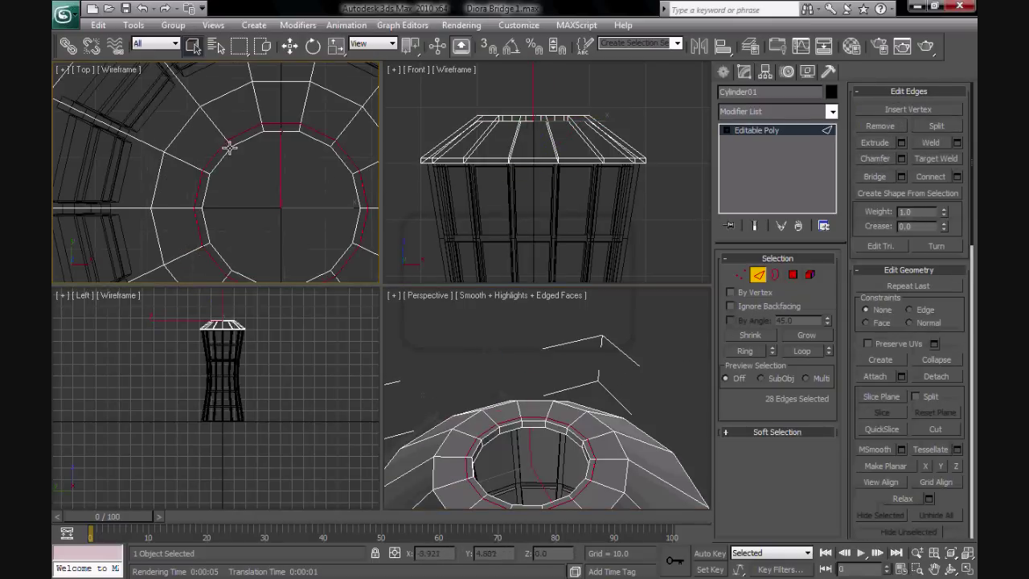
{"action": "key", "text": "4"}
{"action": "middle_click_drag", "start_coordinate": [545, 429], "coordinate": [547, 362], "text": "alt"}
Add two edge loops around the roof's slope and lower their vertices to give it a concave curve
{"action": "key", "text": "2"}
{"action": "left_click", "coordinate": [957, 176]}
{"action": "left_click", "coordinate": [502, 336]}
{"action": "key", "text": "1"}
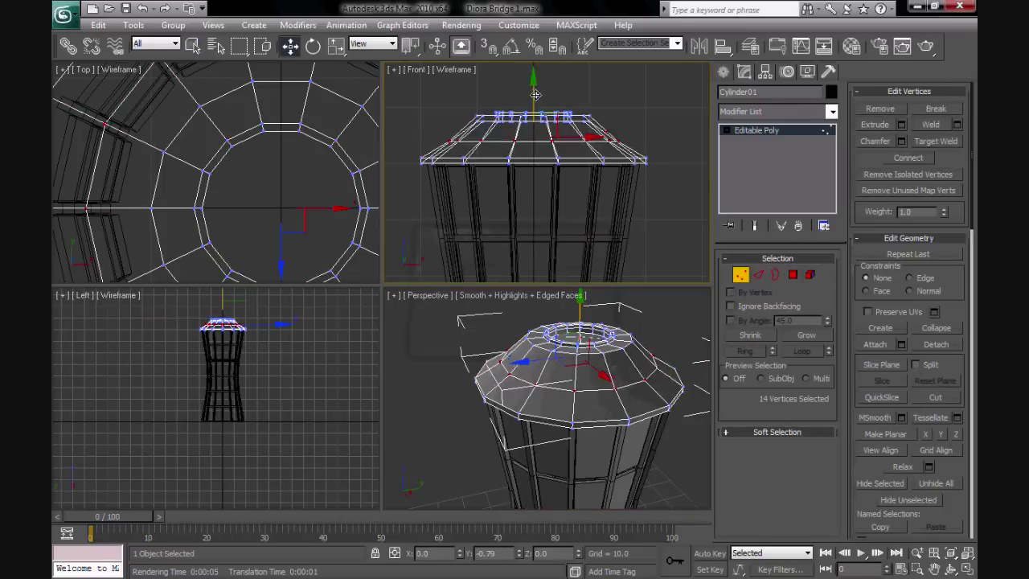
{"action": "key", "text": "2"}
{"action": "key", "text": "ctrl+shift+e"}
{"action": "key", "text": "1"}
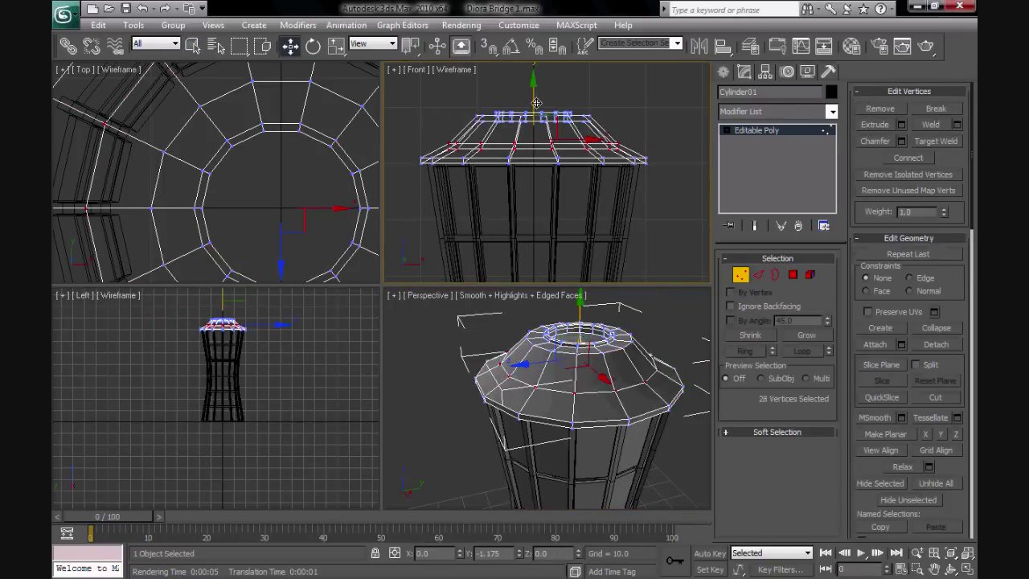
Add a 14-sided cylinder about 1.5 high as a base plate, centred directly beneath the lantern body
{"action": "scroll", "coordinate": [547, 402], "scroll_direction": "down", "scroll_amount": 3}
{"action": "middle_click_drag", "start_coordinate": [546, 402], "coordinate": [581, 413], "text": "alt"}
{"action": "left_click", "coordinate": [723, 71]}
{"action": "left_click", "coordinate": [749, 195]}
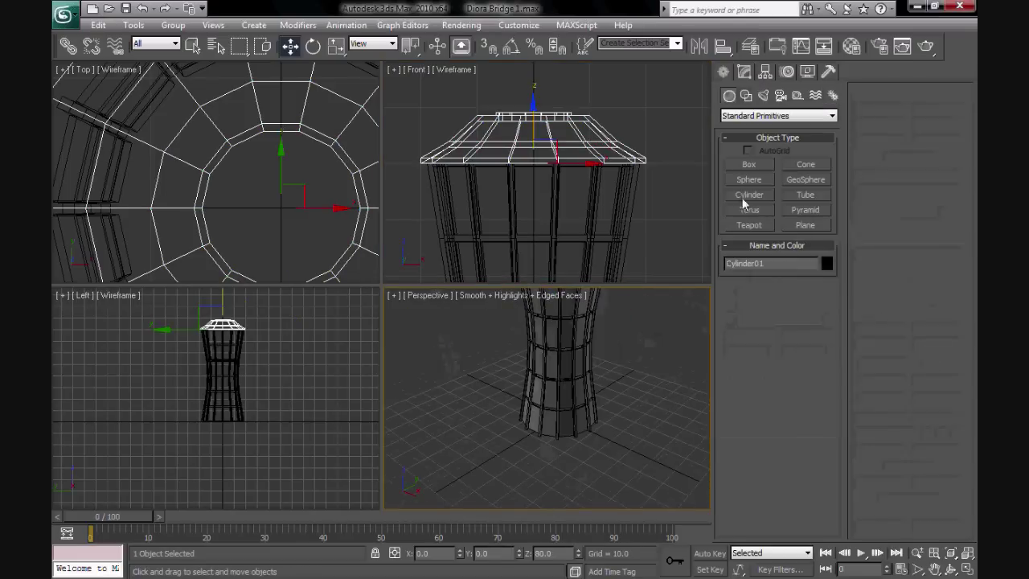
{"action": "left_click_drag", "start_coordinate": [540, 436], "coordinate": [569, 447]}
{"action": "left_click", "coordinate": [700, 433]}
{"action": "key", "text": "z"}
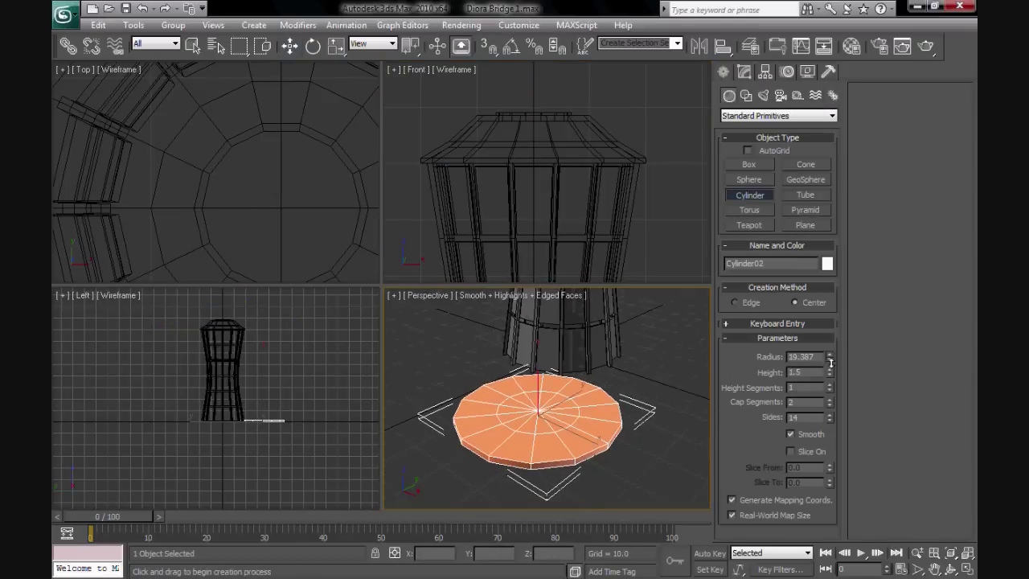
{"action": "key", "text": "w"}
{"action": "key", "text": "z"}
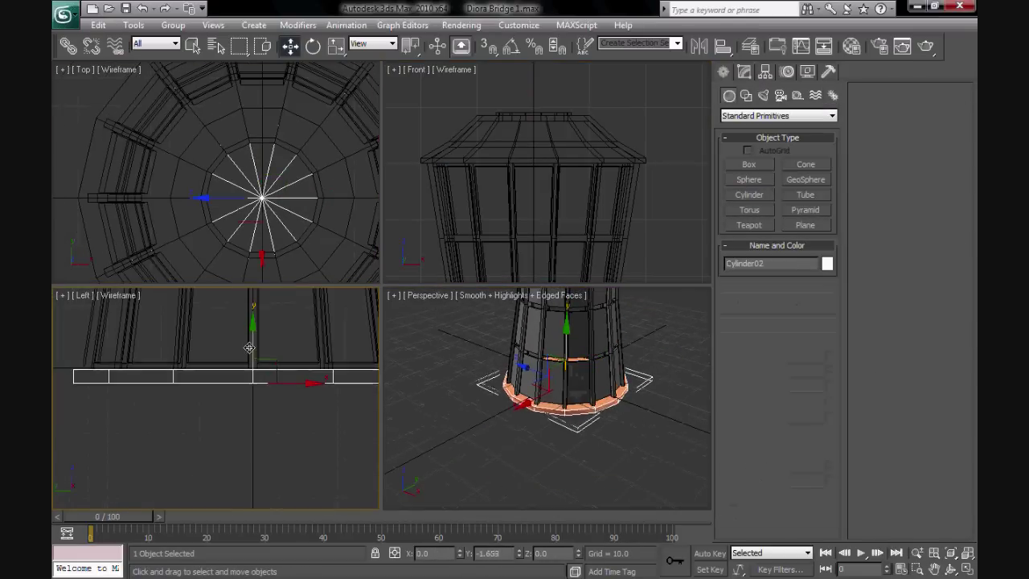
{"action": "middle_click_drag", "start_coordinate": [478, 456], "coordinate": [478, 429]}
Group all the lantern parts, raise them so the base plate rests on the ground plane, and ungroup them
{"action": "key", "text": "ctrl+a"}
{"action": "key", "text": "z"}
{"action": "left_click", "coordinate": [173, 25]}
{"action": "left_click", "coordinate": [183, 40]}
{"action": "key", "text": "Return"}
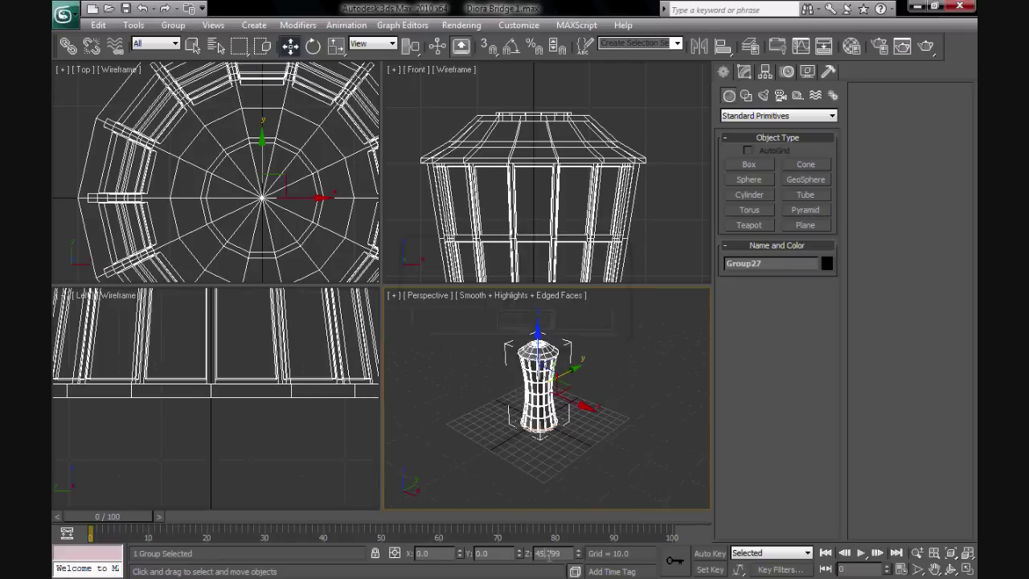
{"action": "left_click", "coordinate": [172, 25]}
{"action": "left_click", "coordinate": [186, 59]}
Convert the base plate to an editable poly and connect the radial edges of its caps with additional edge loops
{"action": "left_click", "coordinate": [634, 382]}
{"action": "key", "text": "z"}
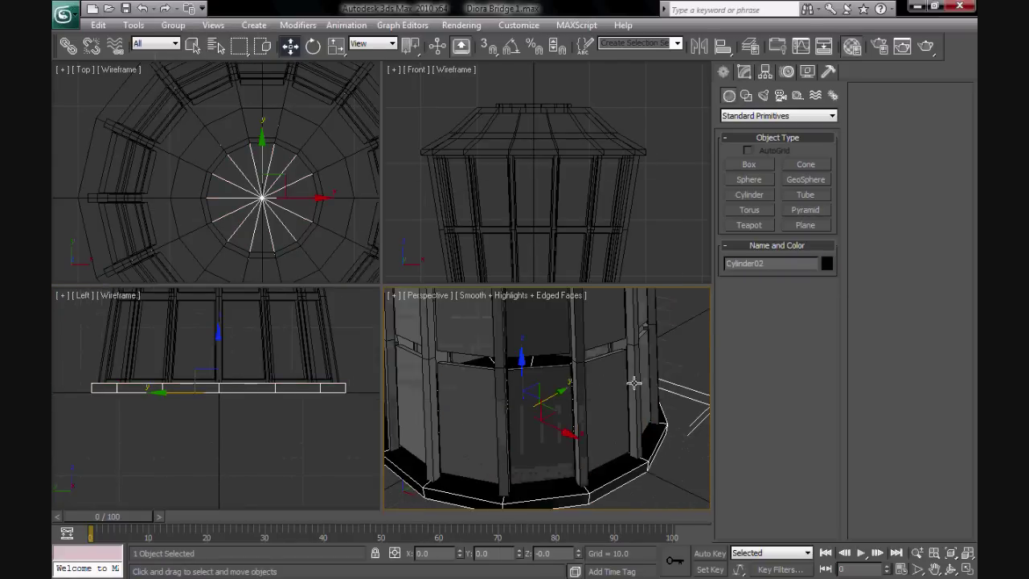
{"action": "scroll", "coordinate": [634, 383], "scroll_direction": "down", "scroll_amount": 6}
{"action": "middle_click_drag", "start_coordinate": [635, 450], "coordinate": [640, 482]}
{"action": "key", "text": "z"}
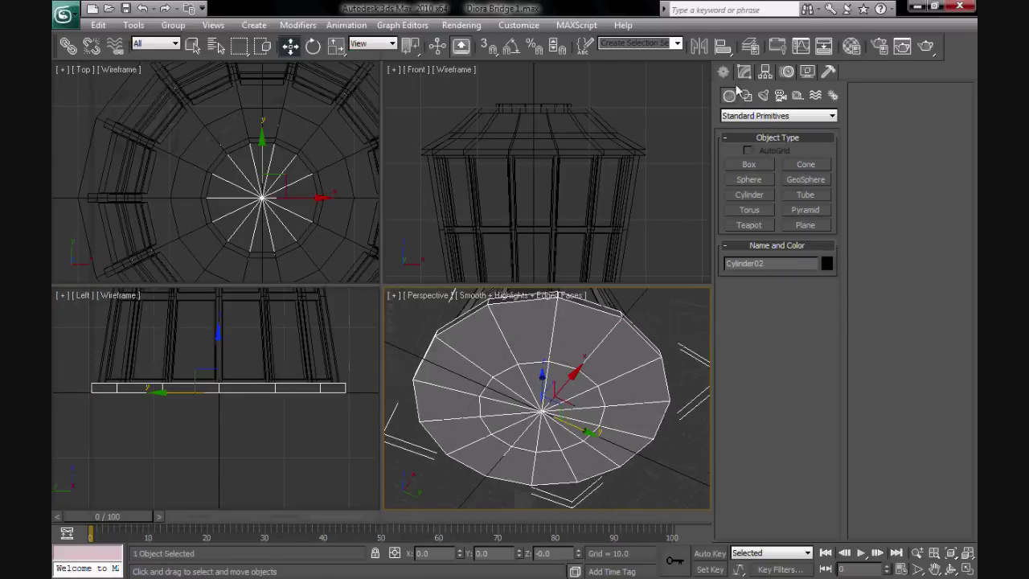
{"action": "left_click", "coordinate": [743, 71]}
{"action": "right_click", "coordinate": [545, 408]}
{"action": "left_click", "coordinate": [707, 482]}
{"action": "left_click", "coordinate": [758, 274]}
{"action": "left_click", "coordinate": [749, 351]}
{"action": "key", "text": "ctrl+shift+e"}
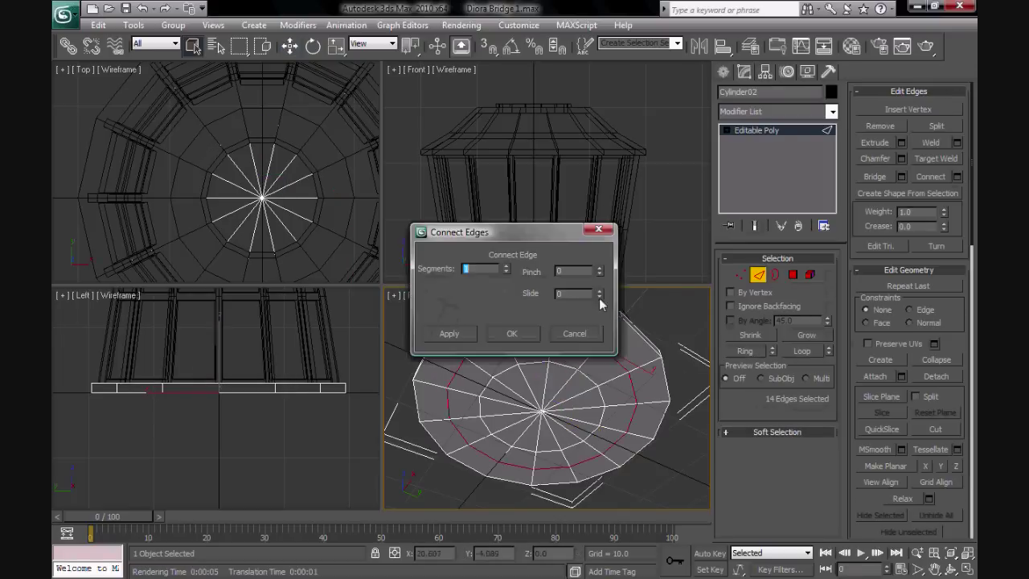
{"action": "left_click", "coordinate": [512, 332]}
{"action": "left_click", "coordinate": [744, 351]}
{"action": "middle_click_drag", "start_coordinate": [563, 402], "coordinate": [513, 347], "text": "alt"}
{"action": "key", "text": "ctrl+shift+e"}
{"action": "left_click", "coordinate": [512, 333]}
Move the base plate's inner vertices vertically to shape its centre
{"action": "right_click", "coordinate": [517, 299]}
{"action": "left_click", "coordinate": [467, 299]}
{"action": "key", "text": "w"}
{"action": "middle_click_drag", "start_coordinate": [546, 402], "coordinate": [546, 337], "text": "alt"}
Create a six-sided tube as an editable poly and cut it down to an open arch as the lantern's top handle
{"action": "left_click", "coordinate": [951, 569]}
{"action": "middle_click_drag", "start_coordinate": [394, 385], "coordinate": [380, 444], "text": "alt"}
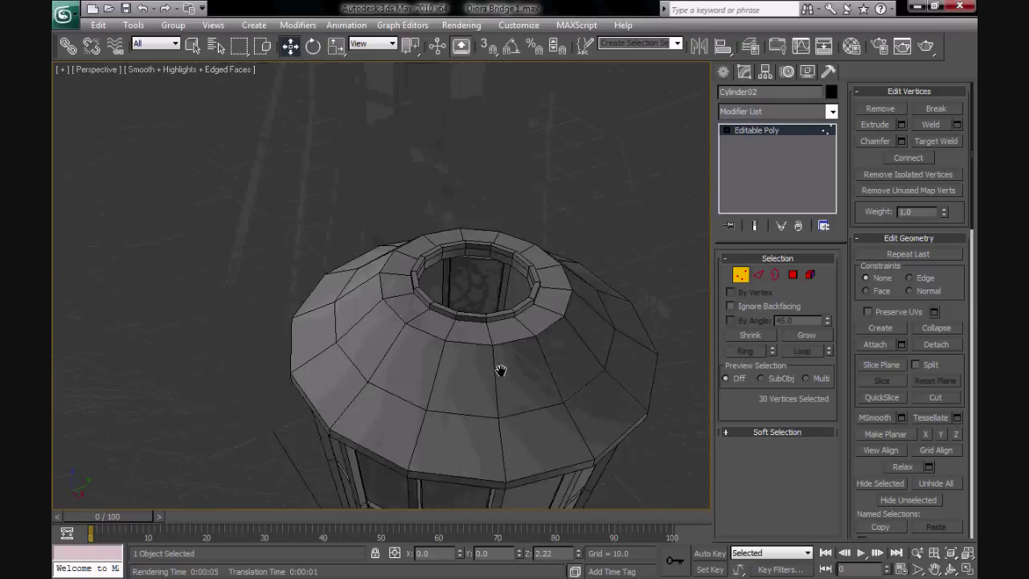
{"action": "left_click", "coordinate": [723, 71]}
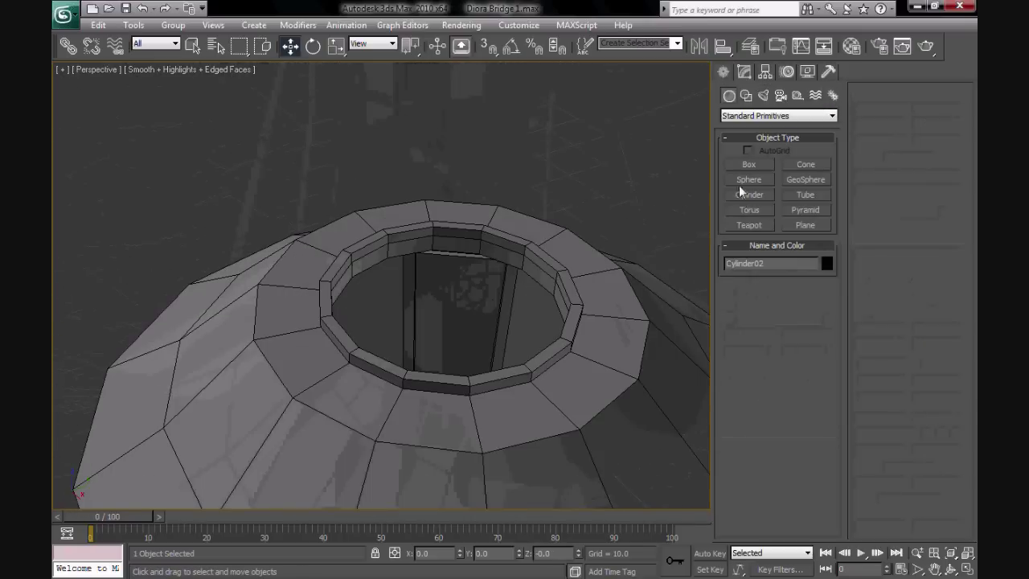
{"action": "left_click", "coordinate": [743, 197]}
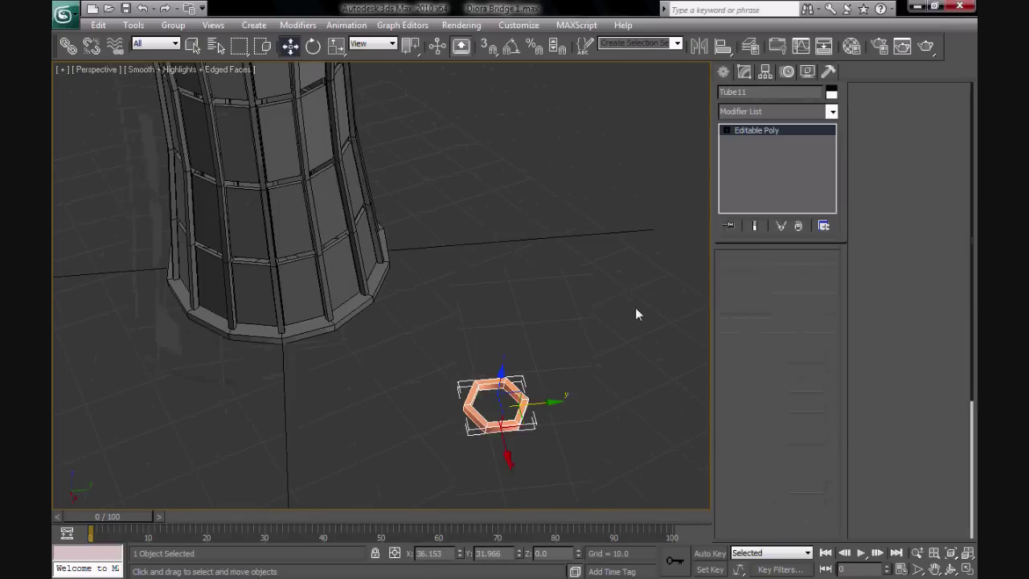
{"action": "left_click", "coordinate": [740, 274]}
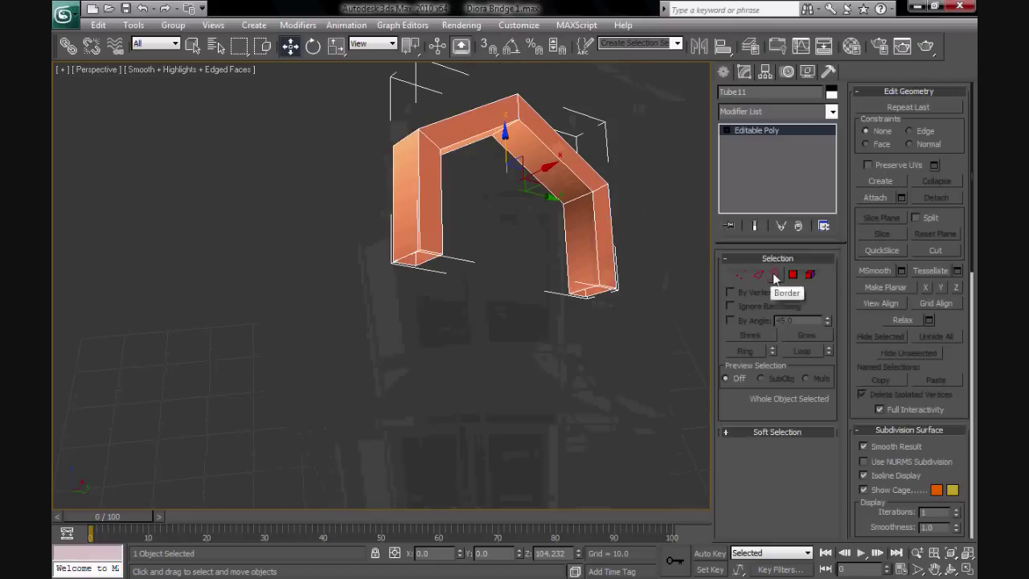
{"action": "left_click", "coordinate": [774, 274]}
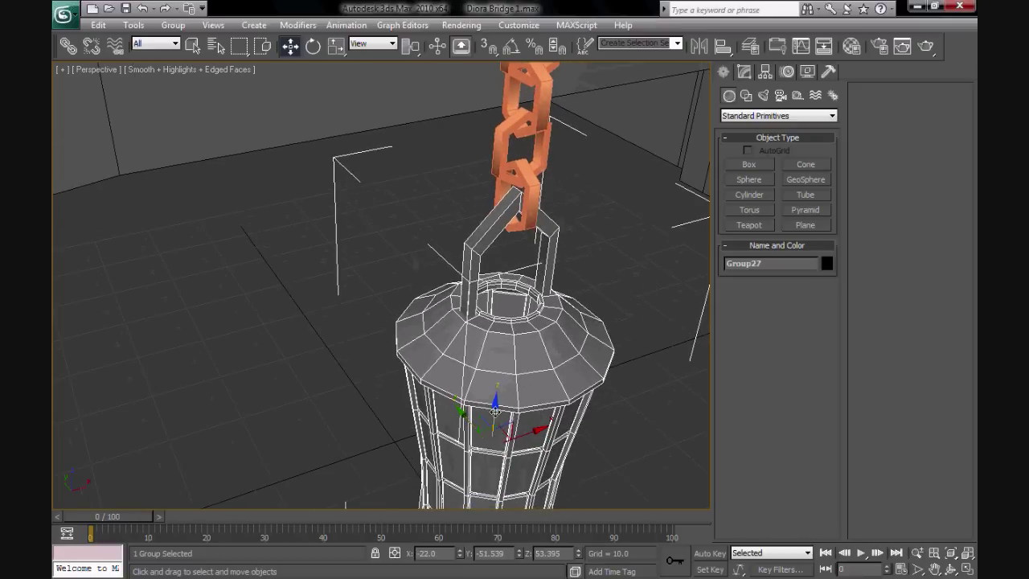
Hang the grouped lantern by its handle from the chain's lowest link and place a second fixture along the bridge's side
{"action": "mouse_move", "coordinate": [495, 411]}
{"action": "middle_mouse_down", "text": "alt"}
{"action": "mouse_move", "coordinate": [538, 356]}
{"action": "mouse_move", "coordinate": [556, 370]}
{"action": "mouse_move", "coordinate": [482, 404]}
{"action": "middle_mouse_up", "text": "alt"}
{"action": "key", "text": "Page_Up"}
{"action": "scroll", "coordinate": [690, 274], "scroll_direction": "up", "scroll_amount": 5}
Render the perspective view of the bridge with its hanging lanterns
{"action": "key", "text": "m"}
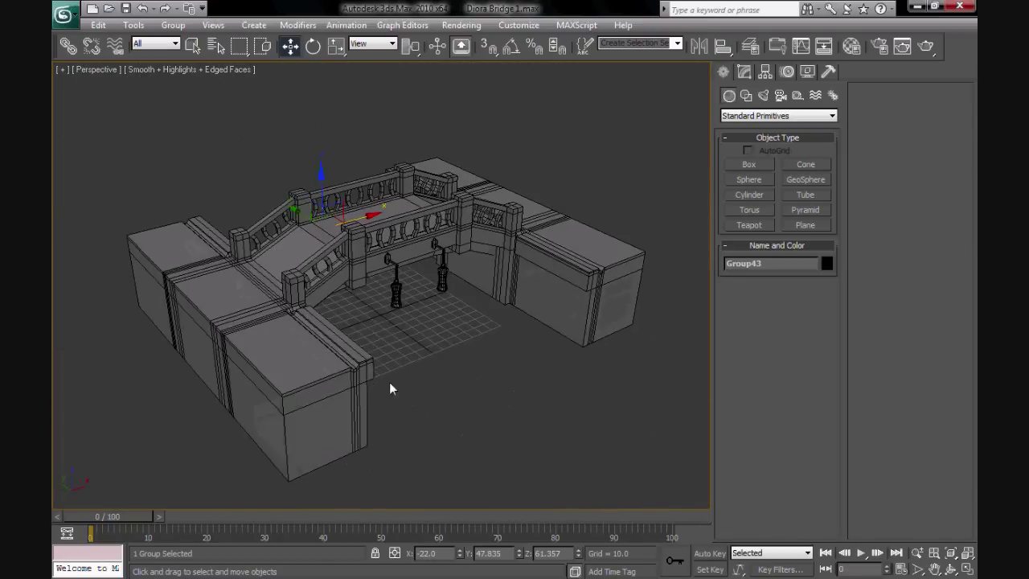
{"action": "key", "text": "shift+q"}
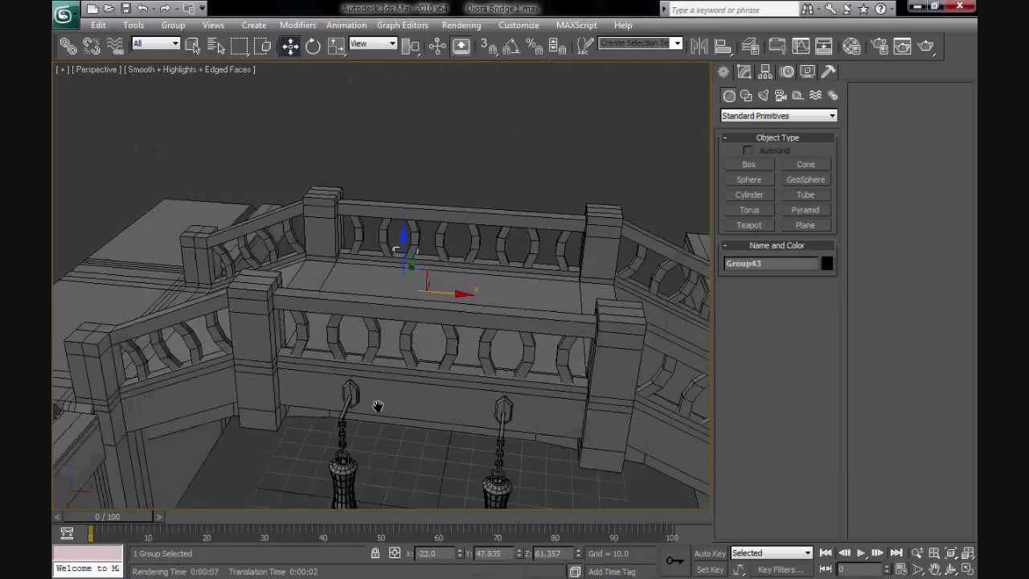
Group all the bridge's objects and move the group up so its base sits on the ground grid
{"action": "middle_click_drag", "start_coordinate": [255, 398], "coordinate": [354, 309]}
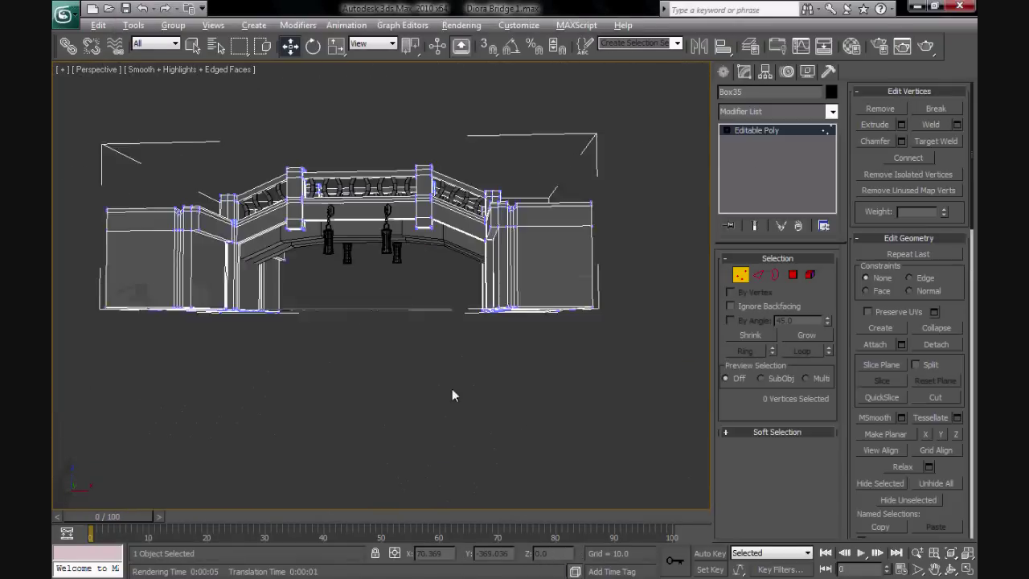
{"action": "key", "text": "alt+w"}
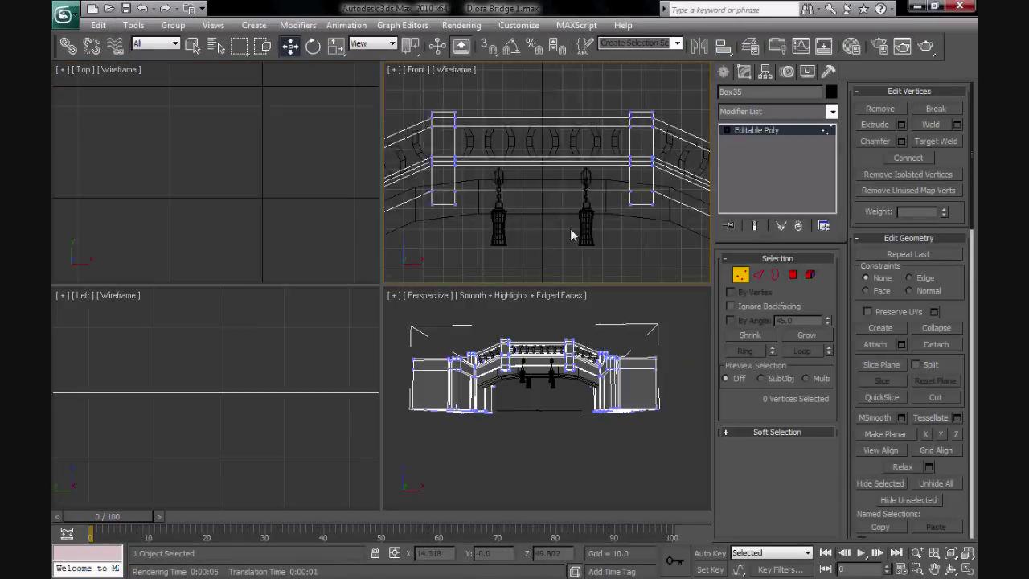
{"action": "key", "text": "ctrl+a"}
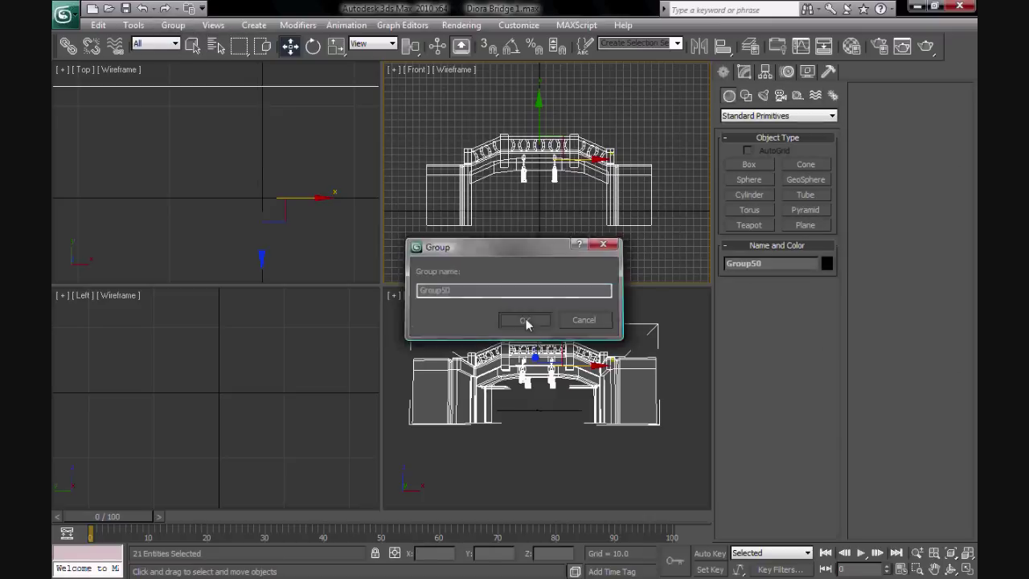
{"action": "left_click", "coordinate": [525, 322]}
{"action": "right_click", "coordinate": [521, 227]}
{"action": "left_click", "coordinate": [514, 234]}
{"action": "mouse_move", "coordinate": [523, 369]}
{"action": "middle_mouse_down", "text": "alt"}
{"action": "mouse_move", "coordinate": [529, 443]}
{"action": "mouse_move", "coordinate": [562, 402]}
{"action": "middle_mouse_up", "text": "alt"}
{"action": "key", "text": "ctrl+shift+z"}
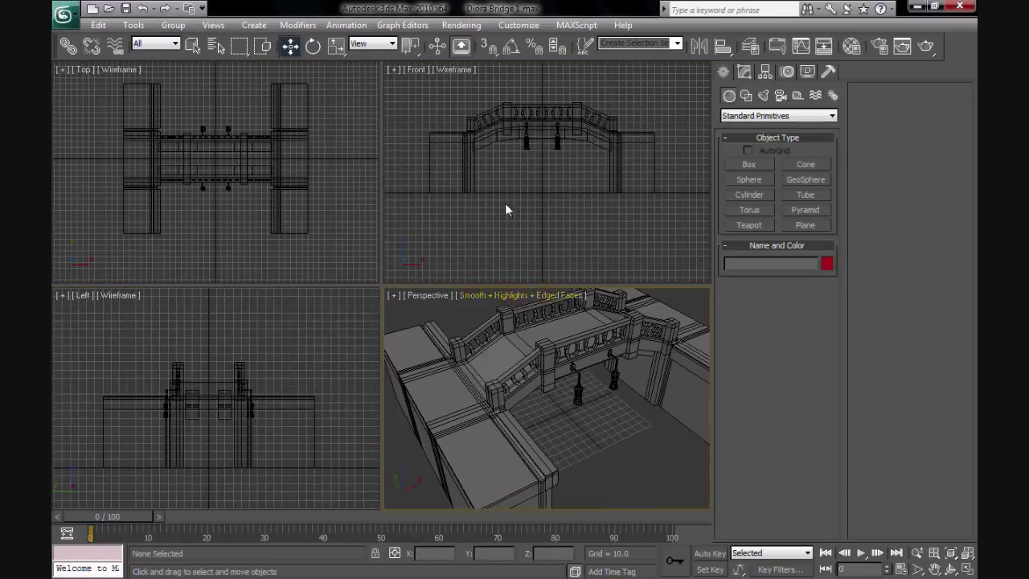
Clone the top polygons of one bank, slightly raised, to a new object named Plates
{"action": "left_click", "coordinate": [229, 567]}
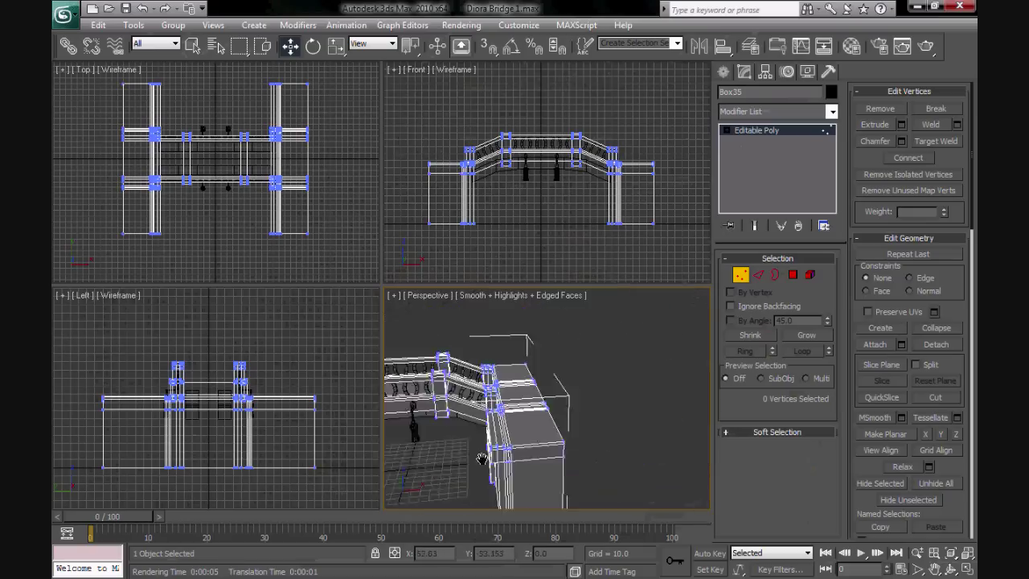
{"action": "key", "text": "4"}
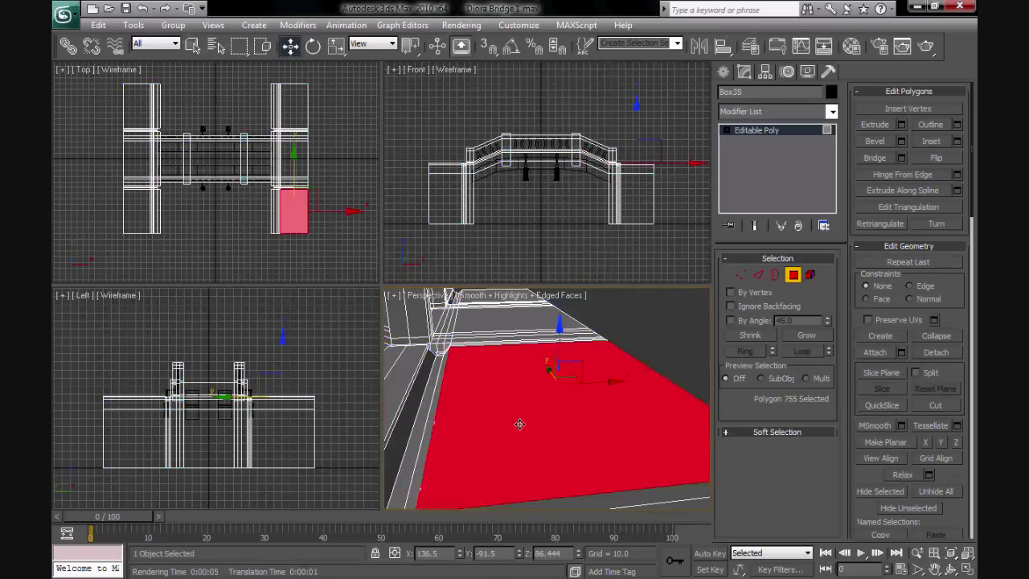
{"action": "left_click", "coordinate": [477, 453], "text": "ctrl"}
{"action": "middle_click_drag", "start_coordinate": [502, 413], "coordinate": [633, 375], "text": "alt"}
{"action": "left_click", "coordinate": [485, 424], "text": "ctrl"}
{"action": "key", "text": "w"}
{"action": "left_click", "coordinate": [632, 375], "text": "shift"}
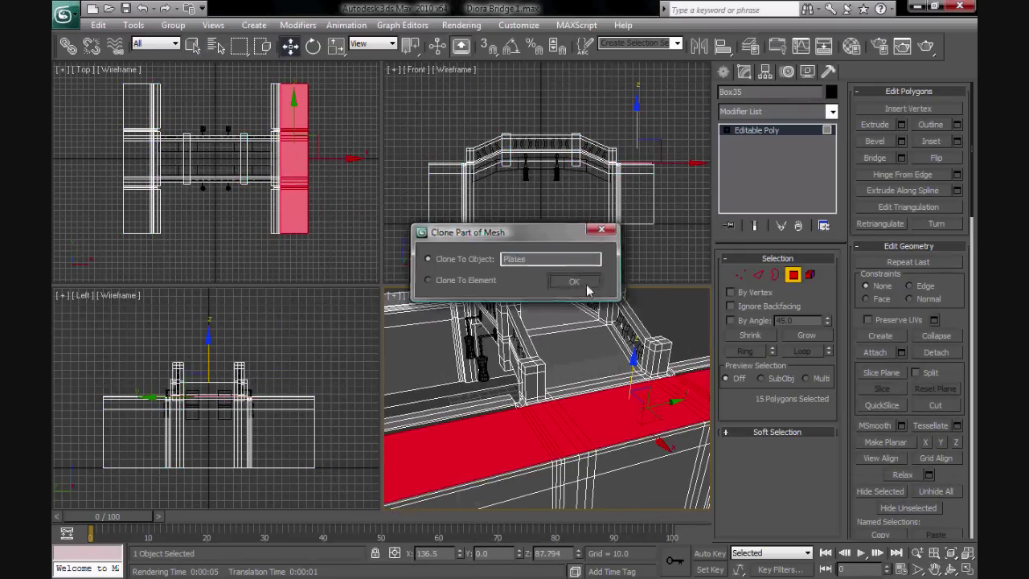
{"action": "left_click", "coordinate": [586, 287]}
Remove the surplus cross edges and vertices from Plates and connect its outer edges into a grid four tiles wide
{"action": "left_click", "coordinate": [324, 217]}
{"action": "key", "text": "z"}
{"action": "left_click", "coordinate": [740, 274]}
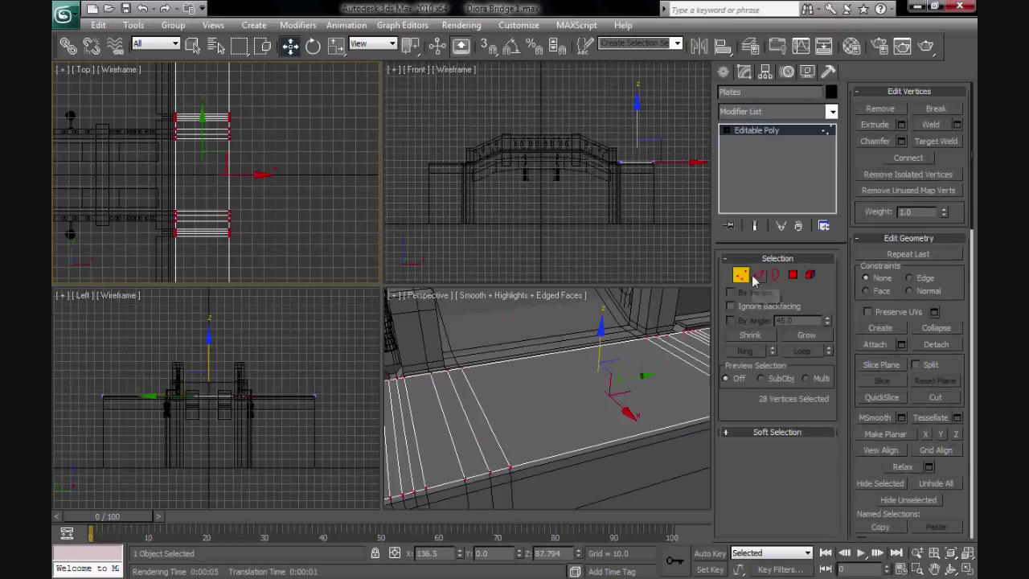
{"action": "middle_click_drag", "start_coordinate": [439, 405], "coordinate": [483, 378], "text": "alt"}
{"action": "key", "text": "2"}
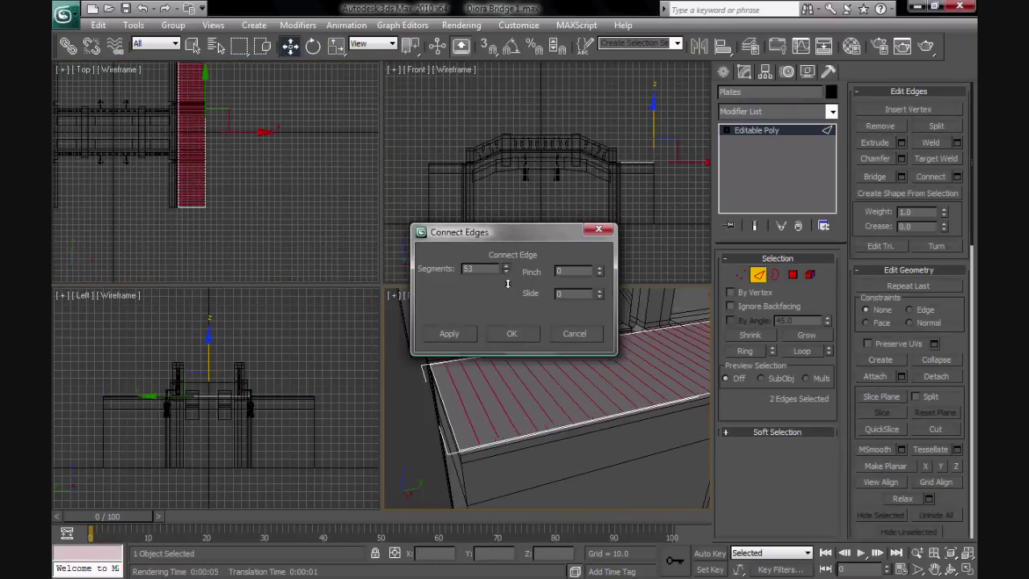
{"action": "left_click_drag", "start_coordinate": [505, 271], "coordinate": [459, 448]}
{"action": "middle_click_drag", "start_coordinate": [459, 448], "coordinate": [551, 378], "text": "alt"}
{"action": "middle_click_drag", "start_coordinate": [510, 310], "coordinate": [680, 409], "text": "alt"}
{"action": "left_click", "coordinate": [511, 332]}
Try to thicken all the polygons of Plates with a Shell modifier
{"action": "key", "text": "4"}
{"action": "key", "text": "ctrl+a"}
{"action": "key", "text": "q"}
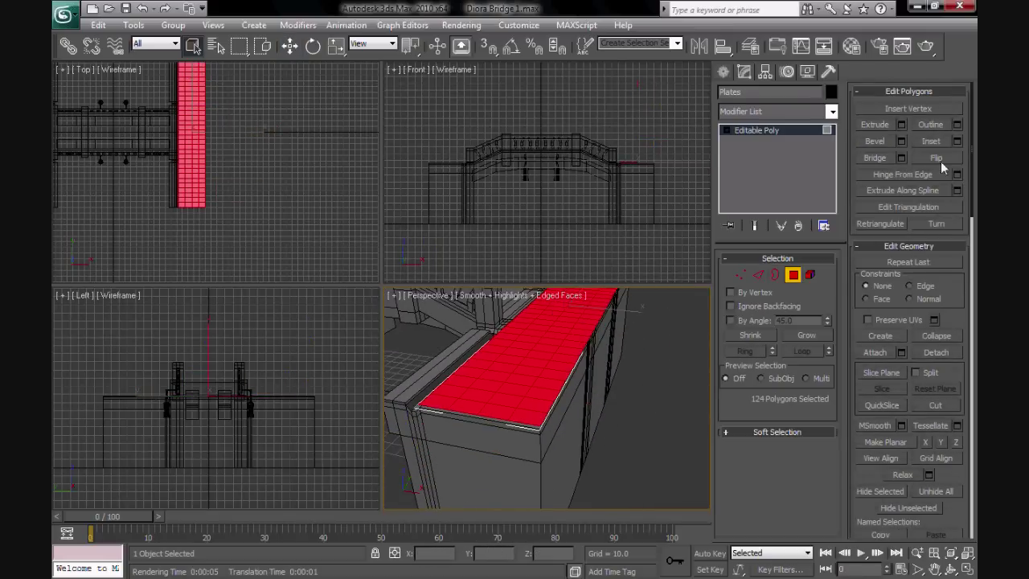
{"action": "left_click", "coordinate": [832, 111]}
{"action": "left_click", "coordinate": [772, 482]}
{"action": "scroll", "coordinate": [636, 392], "scroll_direction": "up", "scroll_amount": 3}
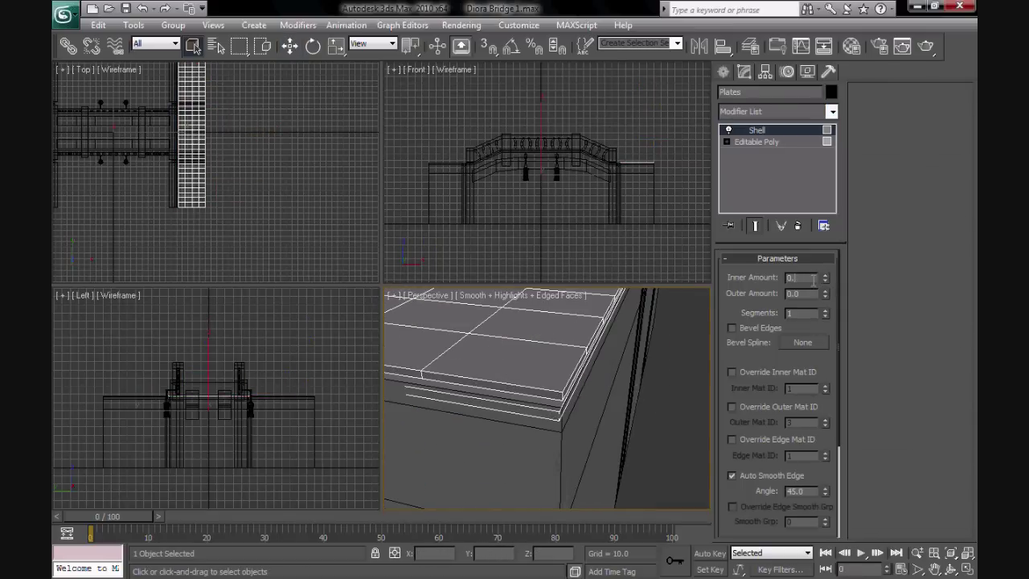
{"action": "scroll", "coordinate": [643, 431], "scroll_direction": "down", "scroll_amount": 3}
{"action": "key", "text": "ctrl+z"}
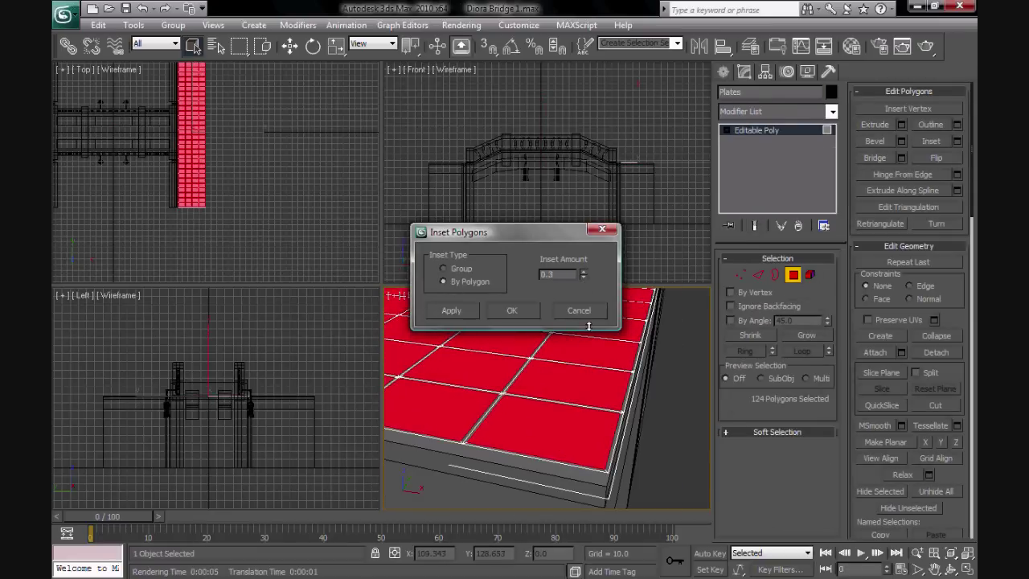
Inset all the plate polygons individually with the By Polygon type to form narrow gaps between the tiles
{"action": "left_click", "coordinate": [582, 314]}
{"action": "middle_click_drag", "start_coordinate": [582, 322], "coordinate": [510, 418], "text": "alt"}
{"action": "left_click_drag", "start_coordinate": [552, 453], "coordinate": [598, 461], "text": "alt"}
{"action": "scroll", "coordinate": [562, 450], "scroll_direction": "up", "scroll_amount": 5}
{"action": "middle_click_drag", "start_coordinate": [562, 450], "coordinate": [564, 369]}
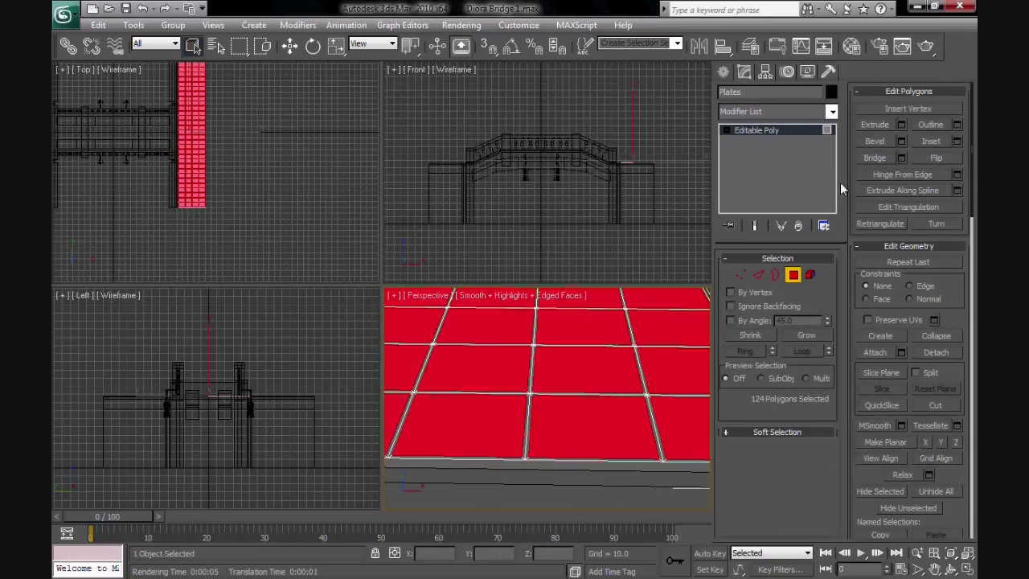
{"action": "left_click", "coordinate": [957, 141]}
{"action": "left_click", "coordinate": [579, 308]}
{"action": "middle_click_drag", "start_coordinate": [579, 321], "coordinate": [543, 376], "text": "alt"}
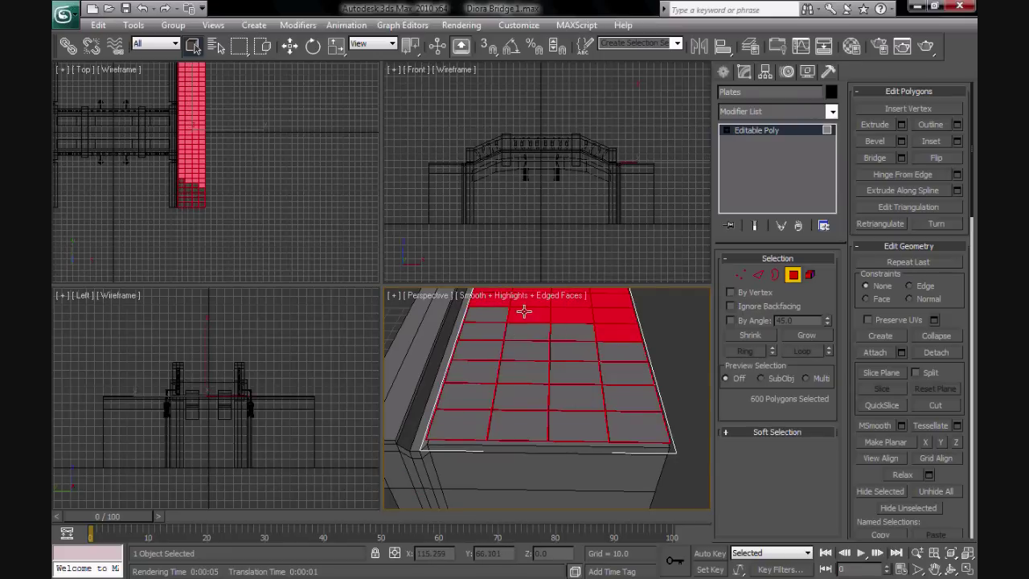
Exclude the tile faces from the selection, delete the strips between them, and add a Shell modifier with inner amount 0.6
{"action": "left_click_drag", "start_coordinate": [482, 314], "coordinate": [563, 317], "text": "alt"}
{"action": "middle_click_drag", "start_coordinate": [562, 317], "coordinate": [496, 446], "text": "alt"}
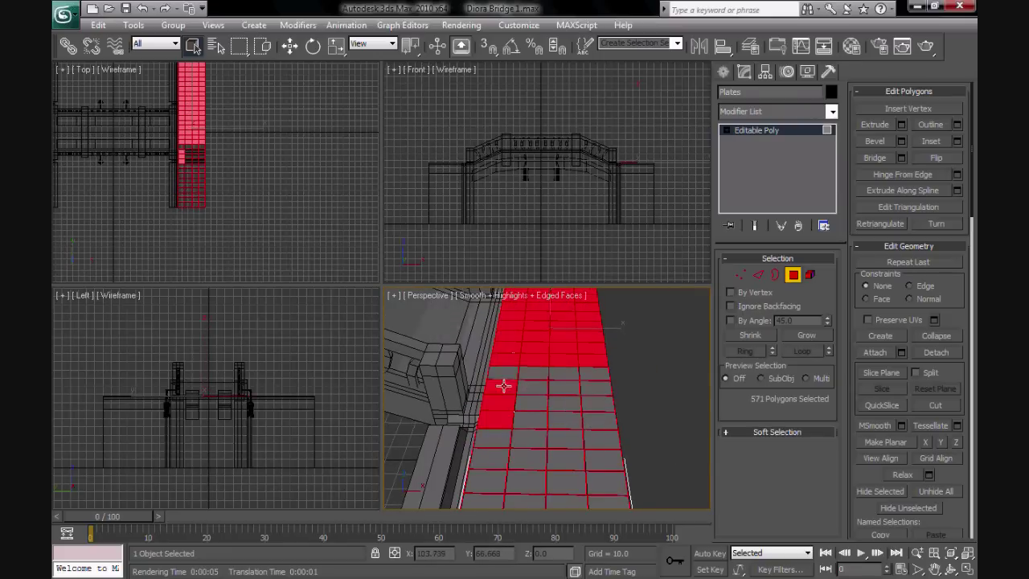
{"action": "left_click_drag", "start_coordinate": [503, 386], "coordinate": [554, 390], "text": "alt"}
{"action": "middle_click_drag", "start_coordinate": [554, 390], "coordinate": [562, 456], "text": "alt"}
{"action": "left_click_drag", "start_coordinate": [452, 432], "coordinate": [500, 432], "text": "alt"}
{"action": "middle_click_drag", "start_coordinate": [500, 433], "coordinate": [554, 378], "text": "alt"}
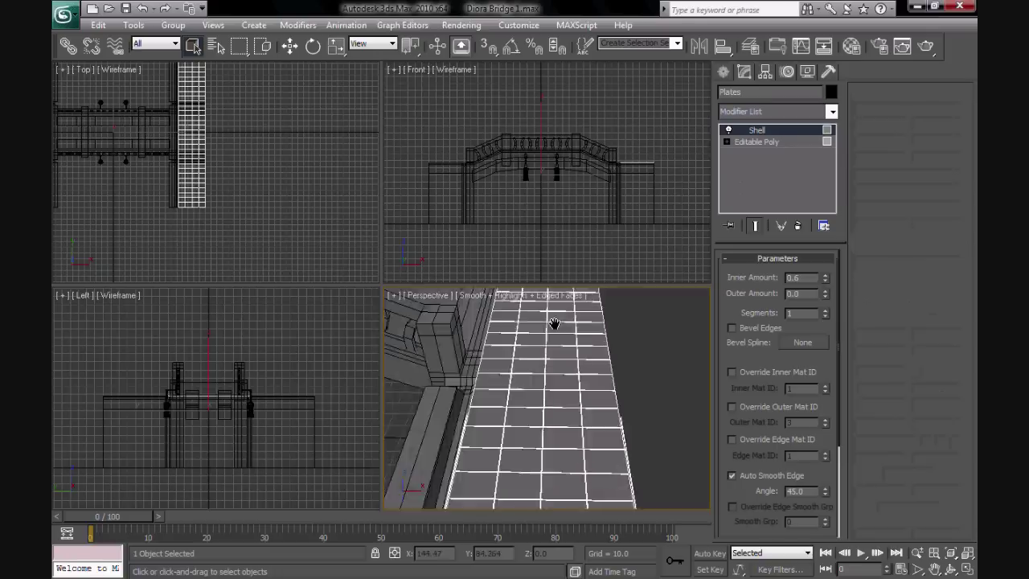
Undo the Shell modifier and delete every second lengthwise column of tiles from Plates
{"action": "middle_click_drag", "start_coordinate": [551, 321], "coordinate": [709, 383], "text": "alt"}
{"action": "key", "text": "ctrl+z"}
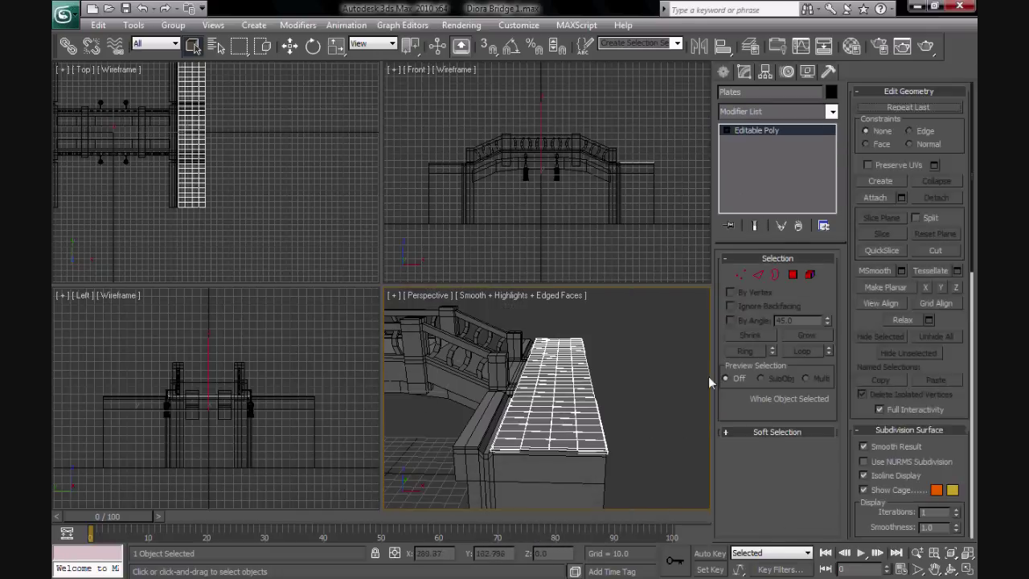
{"action": "key", "text": "4"}
{"action": "key", "text": "alt+w"}
{"action": "left_click_drag", "start_coordinate": [347, 80], "coordinate": [378, 338]}
{"action": "middle_click_drag", "start_coordinate": [434, 65], "coordinate": [447, 196]}
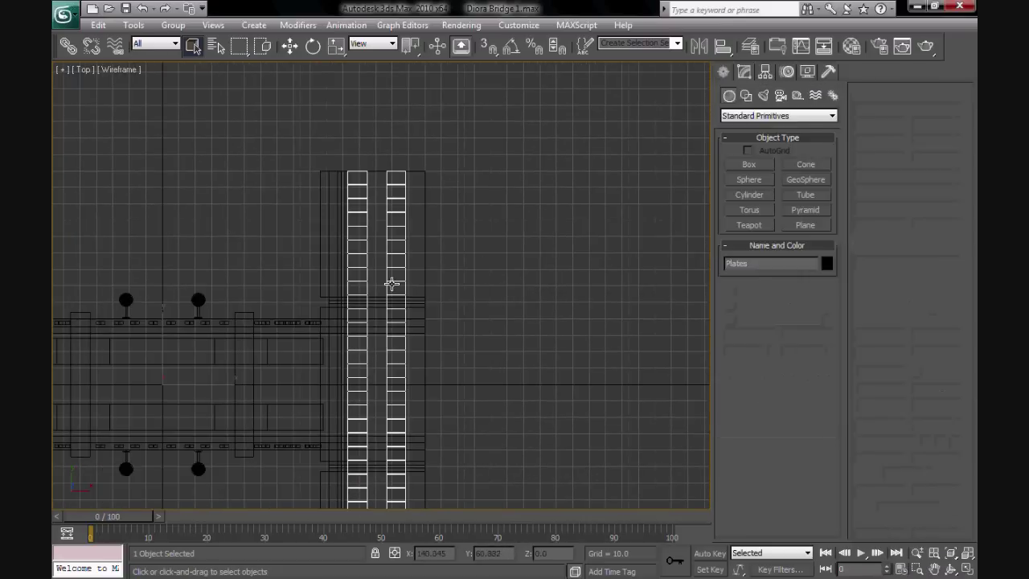
Center the pivot of Plates on its remaining tile columns
{"action": "left_click", "coordinate": [764, 71]}
{"action": "left_click", "coordinate": [779, 163]}
{"action": "left_click", "coordinate": [291, 46]}
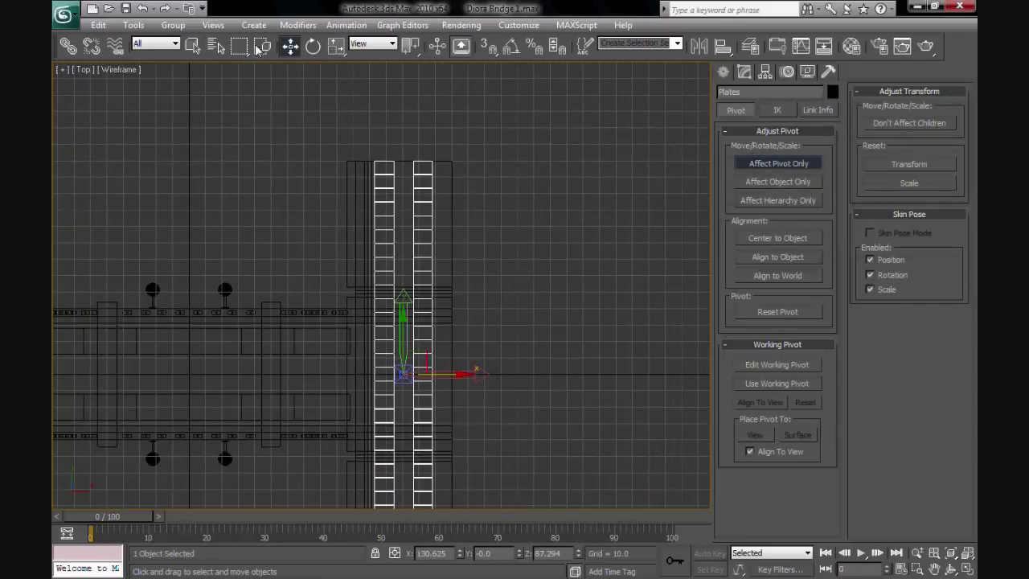
{"action": "left_click", "coordinate": [724, 71]}
Clone the tile columns sideways to fill the empty columns and set the copy's X position to 142.4
{"action": "left_click_drag", "start_coordinate": [402, 346], "coordinate": [386, 346], "text": "shift"}
{"action": "left_click", "coordinate": [526, 446]}
{"action": "middle_click_drag", "start_coordinate": [563, 344], "coordinate": [512, 325]}
{"action": "scroll", "coordinate": [401, 352], "scroll_direction": "up", "scroll_amount": 5}
{"action": "double_click", "coordinate": [433, 553]}
{"action": "type", "text": "142.4"}
{"action": "key", "text": "Return"}
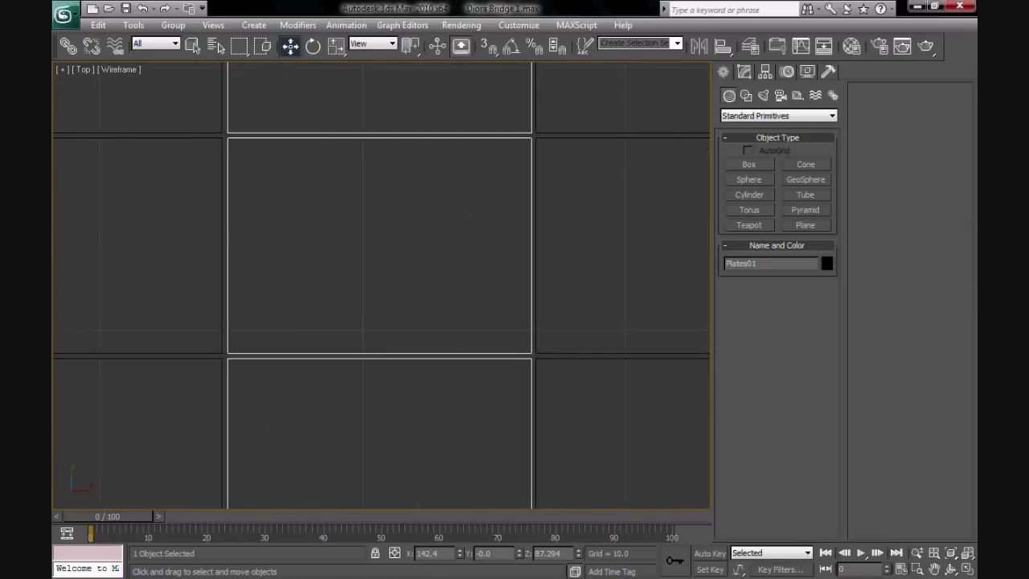
Stagger the copied tile columns at X 142.35 and Y 4.0, with one end row removed to fit the bank
{"action": "scroll", "coordinate": [373, 410], "scroll_direction": "down", "scroll_amount": 5}
{"action": "scroll", "coordinate": [373, 370], "scroll_direction": "up", "scroll_amount": 2}
{"action": "scroll", "coordinate": [448, 329], "scroll_direction": "down", "scroll_amount": 2}
{"action": "scroll", "coordinate": [448, 329], "scroll_direction": "up", "scroll_amount": 4}
{"action": "scroll", "coordinate": [461, 283], "scroll_direction": "down", "scroll_amount": 6}
{"action": "left_click", "coordinate": [744, 72]}
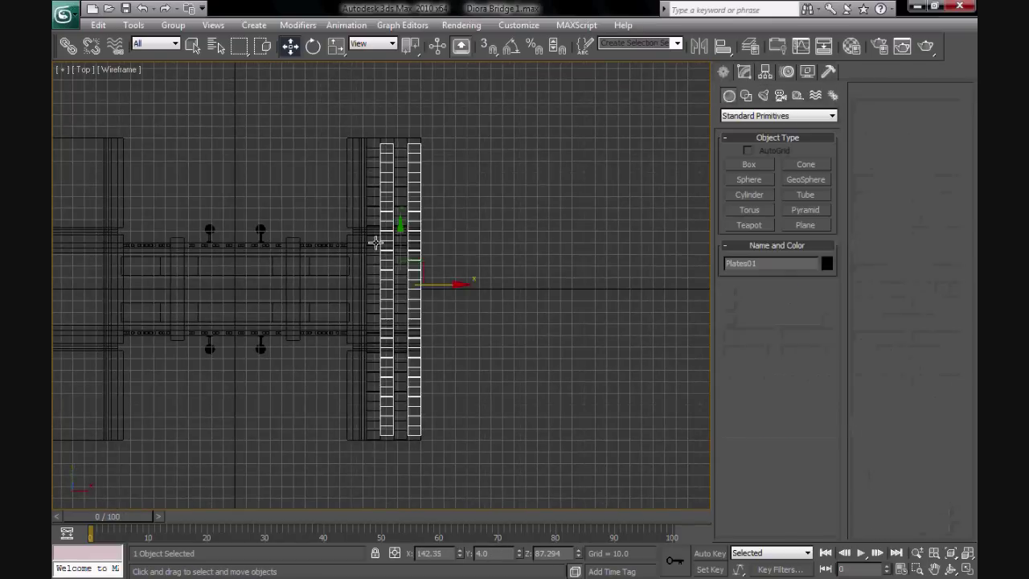
Combine both sets of staggered tile columns into one object and center its pivot
{"action": "key", "text": "alt+w"}
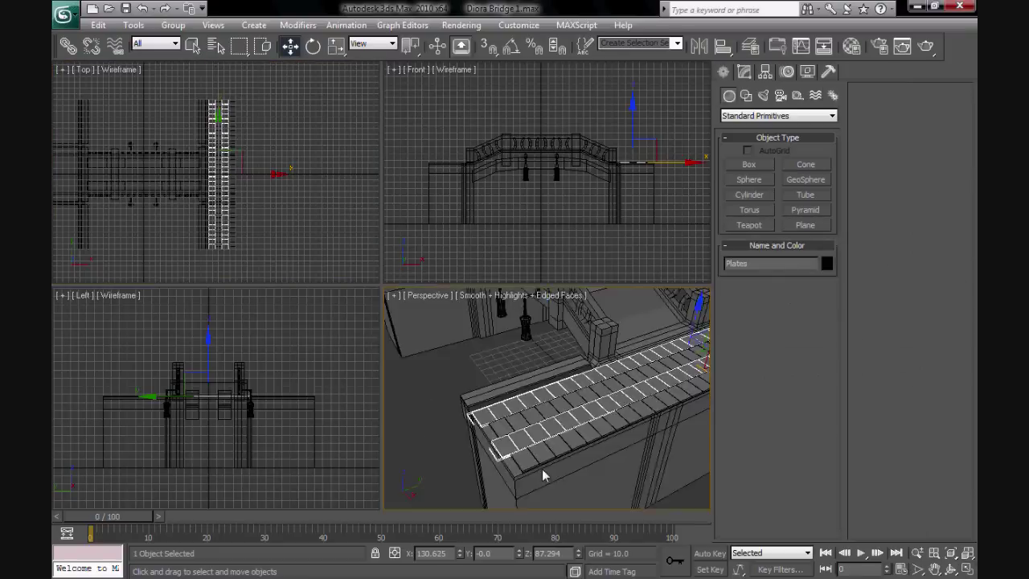
{"action": "left_click", "coordinate": [540, 415]}
{"action": "scroll", "coordinate": [540, 415], "scroll_direction": "down", "scroll_amount": 3}
{"action": "left_click", "coordinate": [764, 72]}
{"action": "left_click", "coordinate": [785, 163]}
{"action": "scroll", "coordinate": [478, 431], "scroll_direction": "down", "scroll_amount": 5}
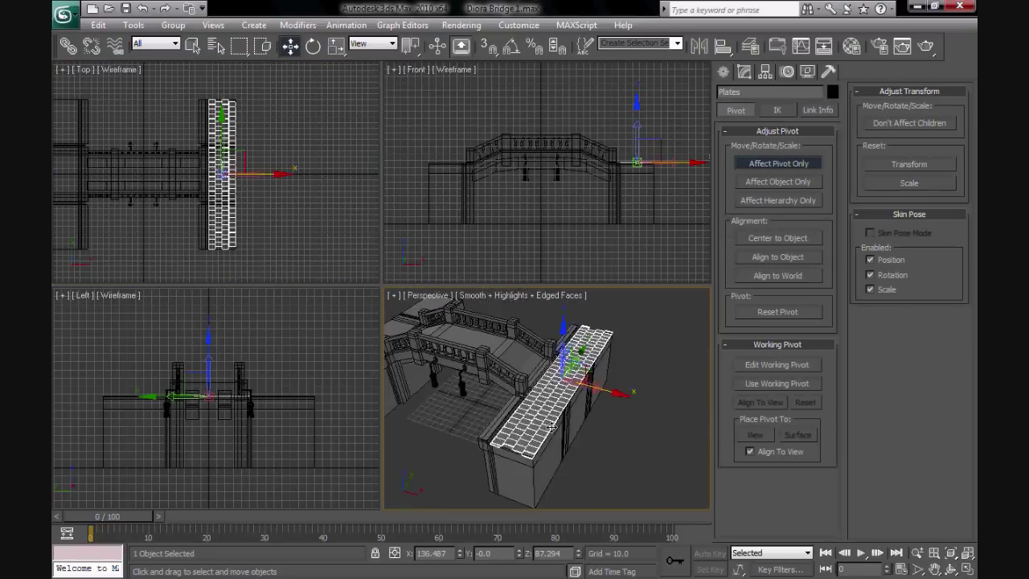
Mirror a copy of the finished tiles onto the opposite bank at X -136.487
{"action": "left_click", "coordinate": [698, 46]}
{"action": "left_click", "coordinate": [491, 403]}
{"action": "scroll", "coordinate": [532, 416], "scroll_direction": "down", "scroll_amount": 3}
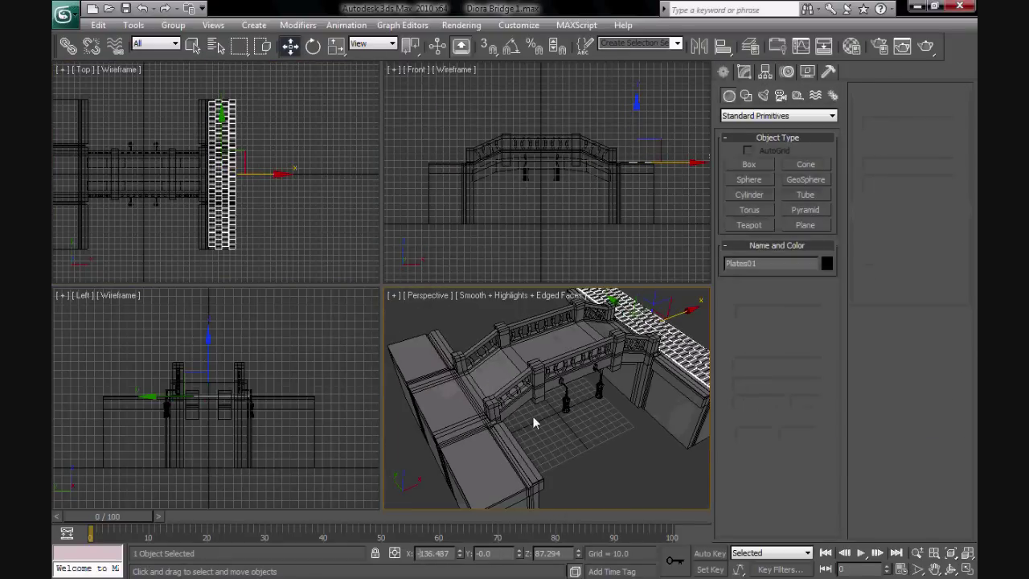
{"action": "scroll", "coordinate": [512, 418], "scroll_direction": "up", "scroll_amount": 5}
Lower the tiles on both banks to a Z position of 86.944
{"action": "middle_click_drag", "start_coordinate": [611, 201], "coordinate": [674, 241]}
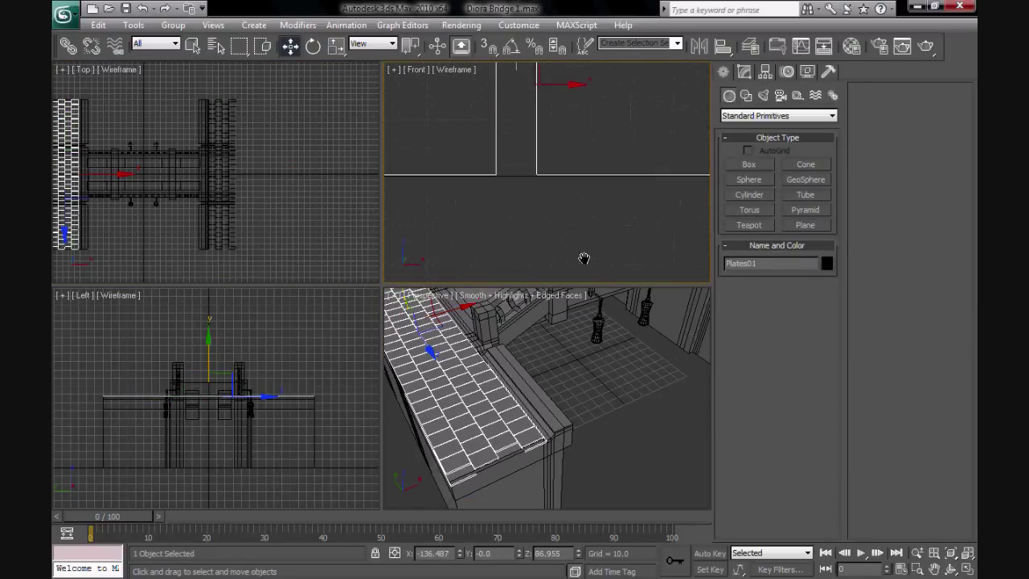
{"action": "scroll", "coordinate": [550, 265], "scroll_direction": "down", "scroll_amount": 3}
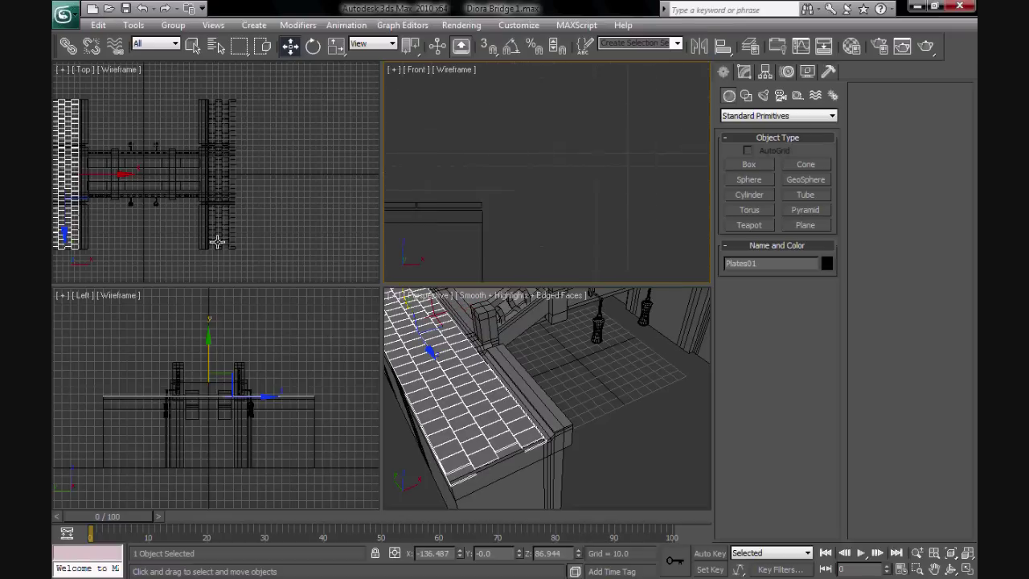
{"action": "left_click", "coordinate": [218, 236]}
Render the perspective view of the bridge with its tiled banks
{"action": "scroll", "coordinate": [573, 450], "scroll_direction": "down", "scroll_amount": 5}
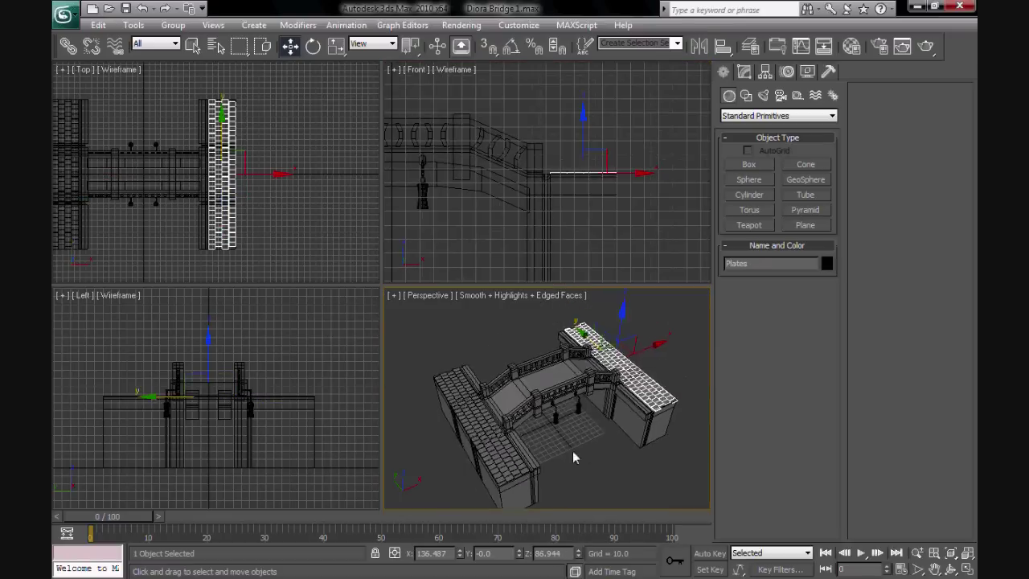
{"action": "left_click", "coordinate": [903, 46]}
{"action": "left_click", "coordinate": [586, 16]}
Clone the walkway's top polygons, slightly raised, to a new object named BridgePlates_01
{"action": "key", "text": "alt+w"}
{"action": "scroll", "coordinate": [445, 361], "scroll_direction": "up", "scroll_amount": 5}
{"action": "scroll", "coordinate": [505, 323], "scroll_direction": "down", "scroll_amount": 2}
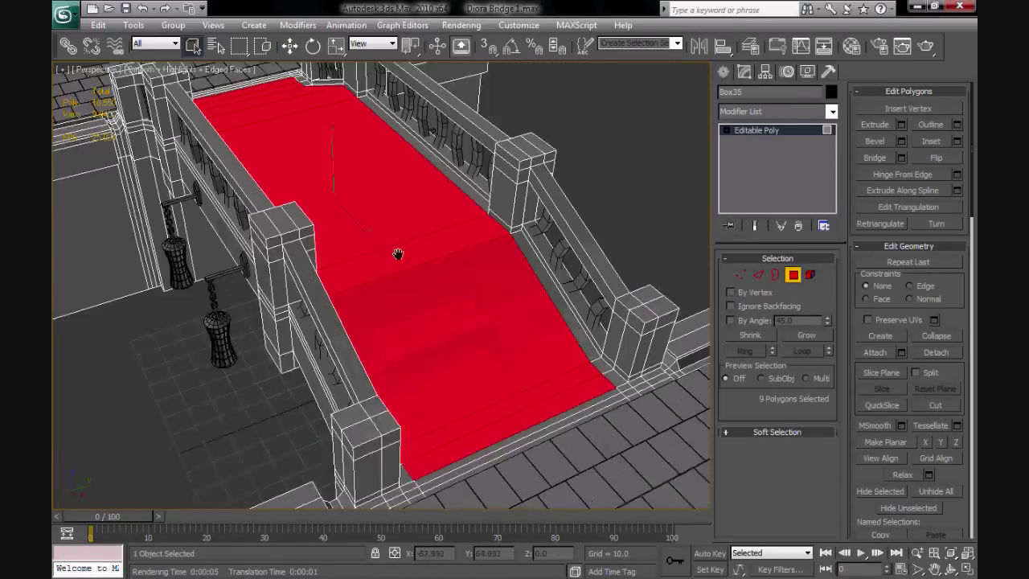
{"action": "key", "text": "w"}
{"action": "left_click_drag", "start_coordinate": [366, 227], "coordinate": [367, 222], "text": "shift"}
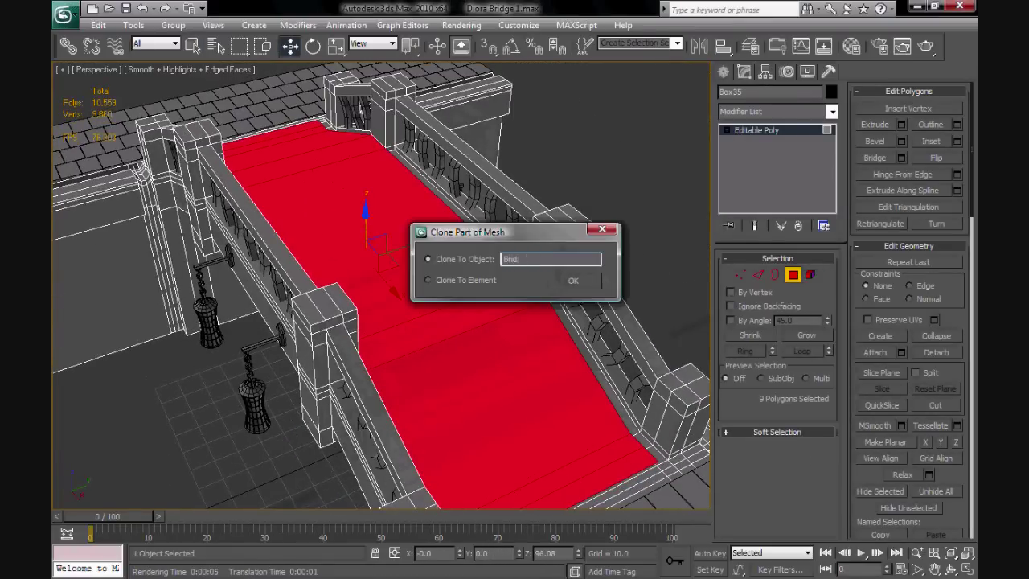
{"action": "type", "text": "BridgePlates_"}
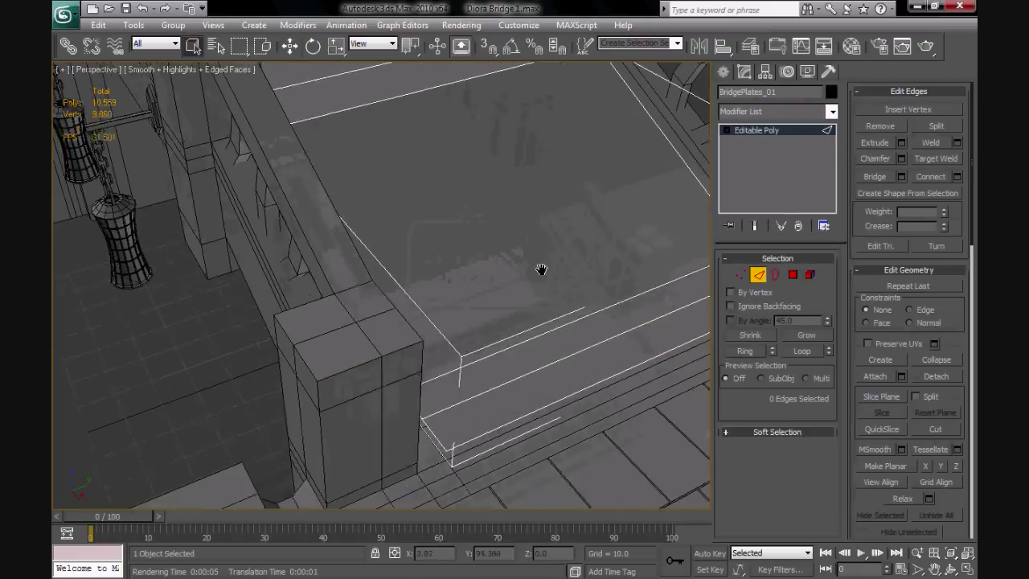
Scale all the vertices of BridgePlates_01 narrower along Y so the surface fits between the bridge railings
{"action": "middle_click_drag", "start_coordinate": [542, 271], "coordinate": [480, 326]}
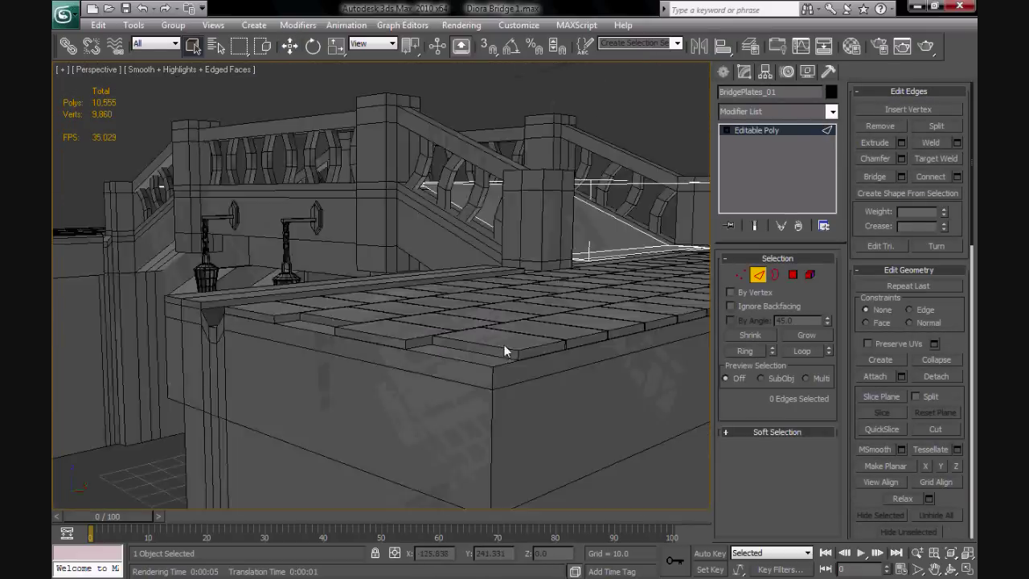
{"action": "middle_click_drag", "start_coordinate": [504, 345], "coordinate": [267, 263]}
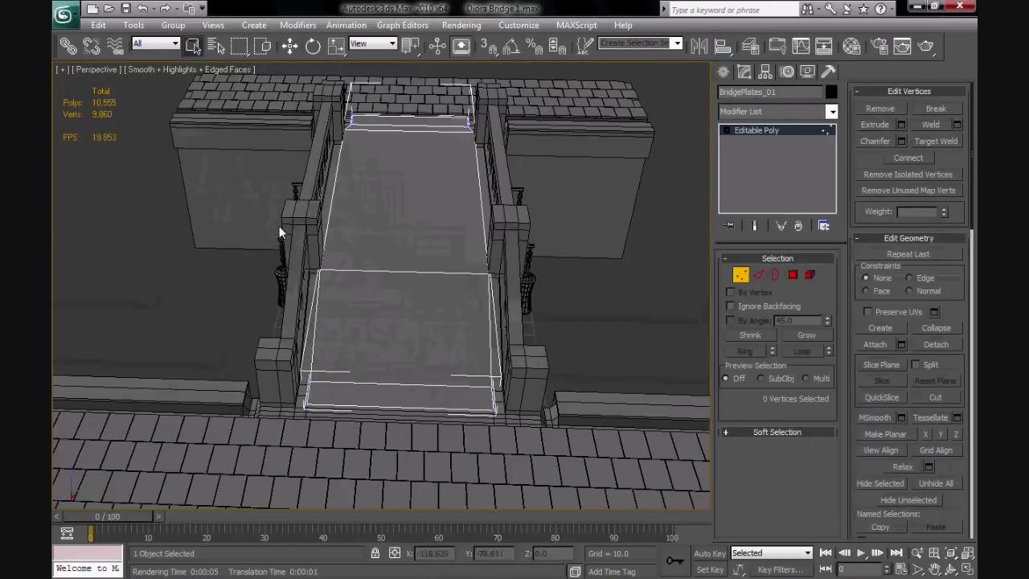
{"action": "key", "text": "alt+w"}
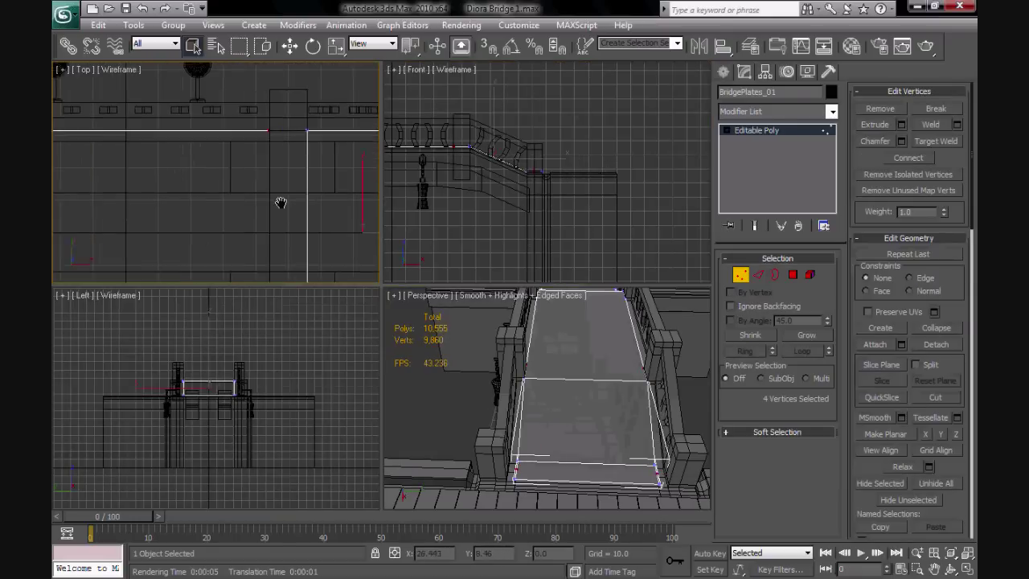
{"action": "scroll", "coordinate": [165, 184], "scroll_direction": "down", "scroll_amount": 5}
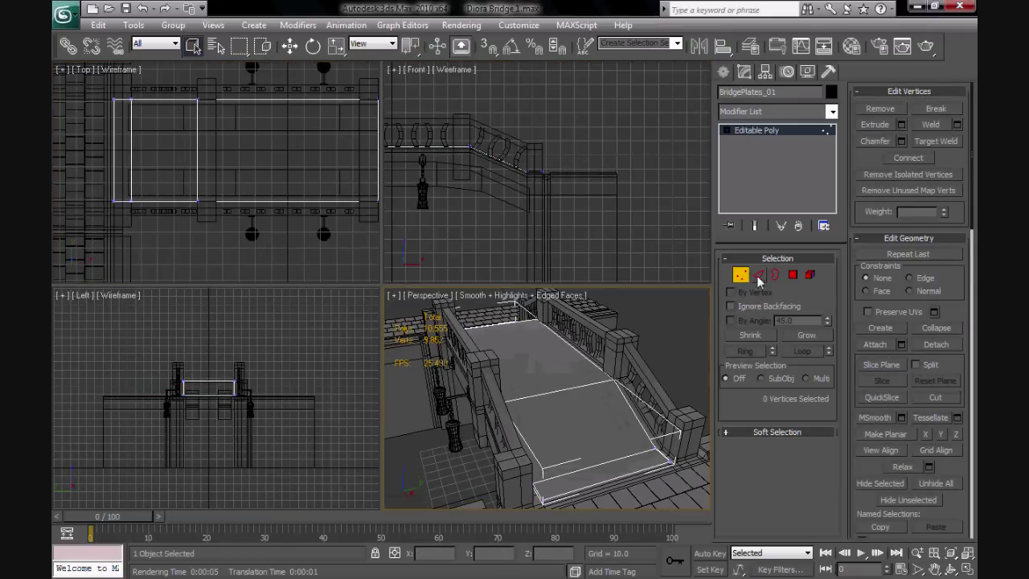
{"action": "left_click", "coordinate": [110, 115]}
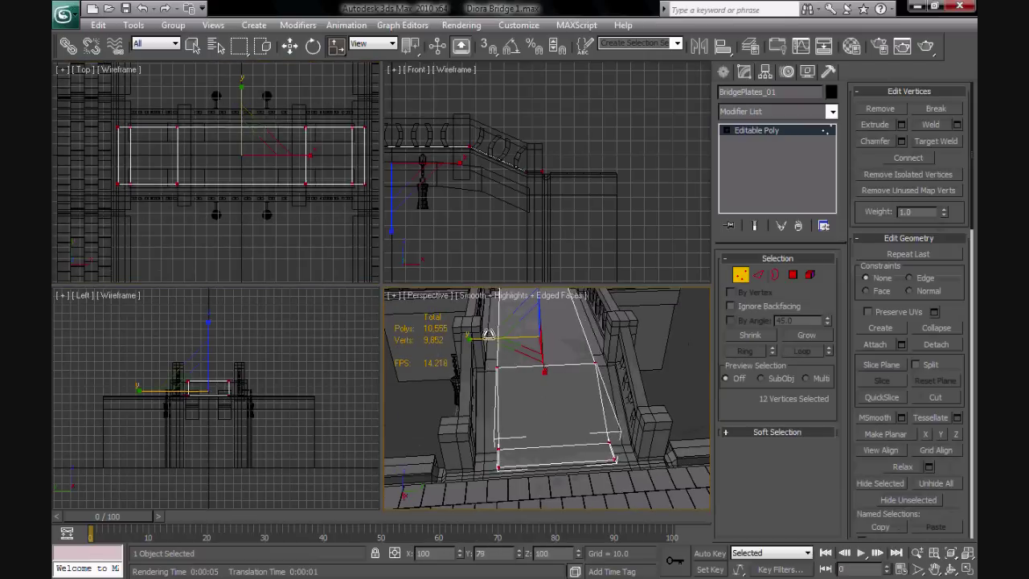
{"action": "left_click_drag", "start_coordinate": [488, 334], "coordinate": [510, 319]}
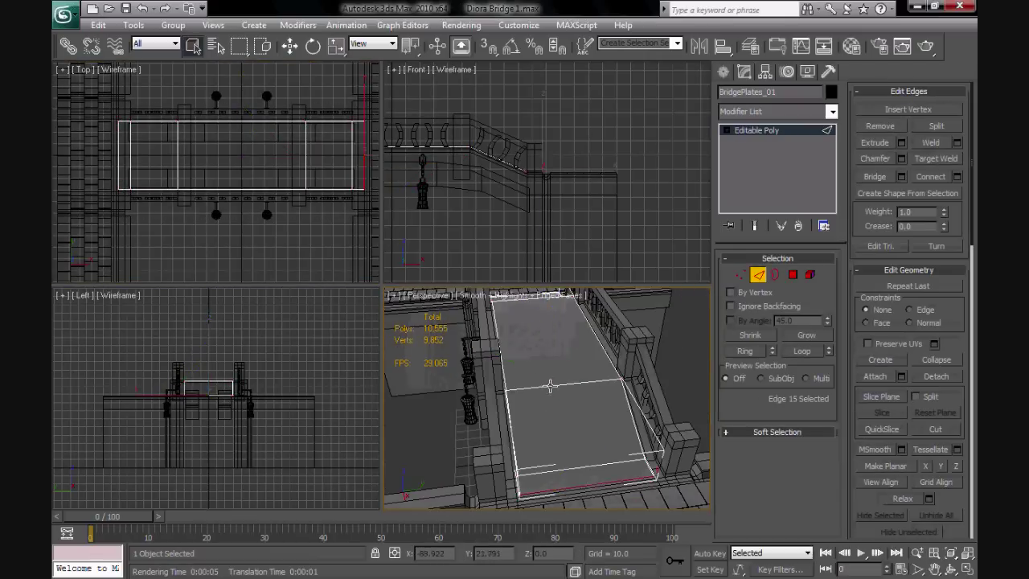
Divide the plate surface with connected edges into three lengthwise rows of 19 plates each, covering the flat and sloped sections
{"action": "left_click", "coordinate": [956, 177]}
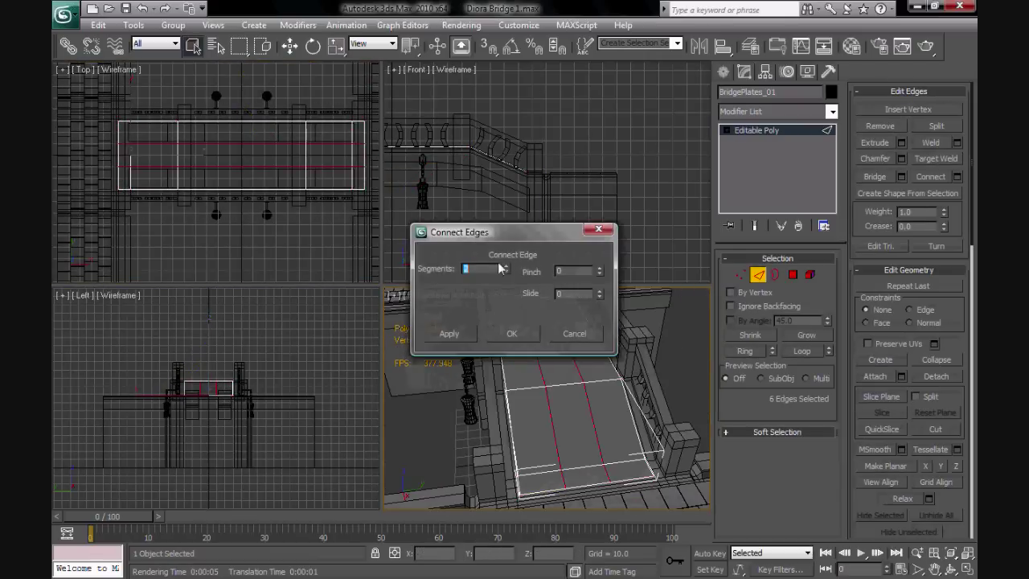
{"action": "left_click", "coordinate": [511, 333]}
{"action": "middle_click_drag", "start_coordinate": [547, 402], "coordinate": [579, 378], "text": "alt"}
{"action": "middle_click_drag", "start_coordinate": [155, 190], "coordinate": [201, 205]}
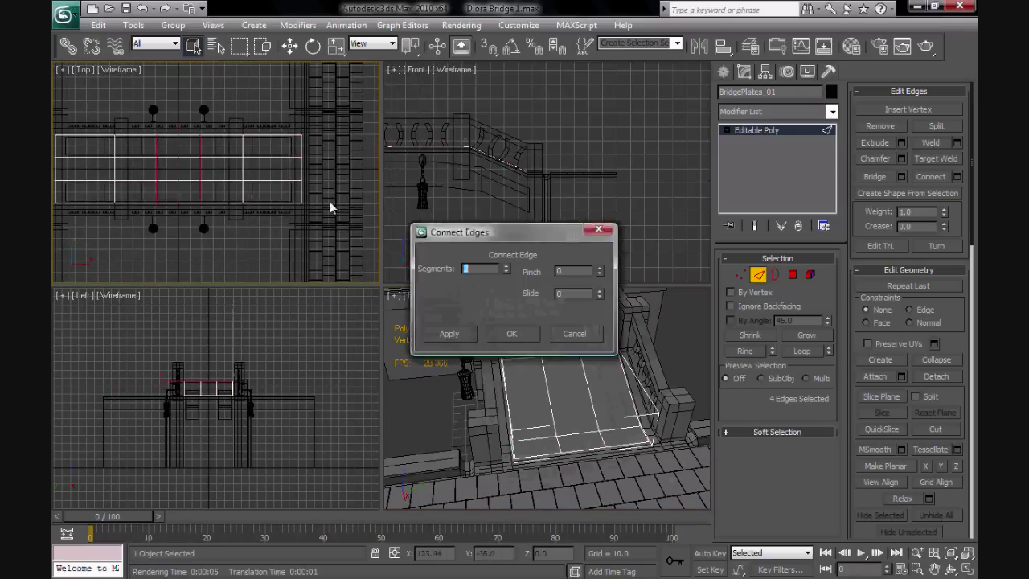
{"action": "left_click", "coordinate": [506, 269]}
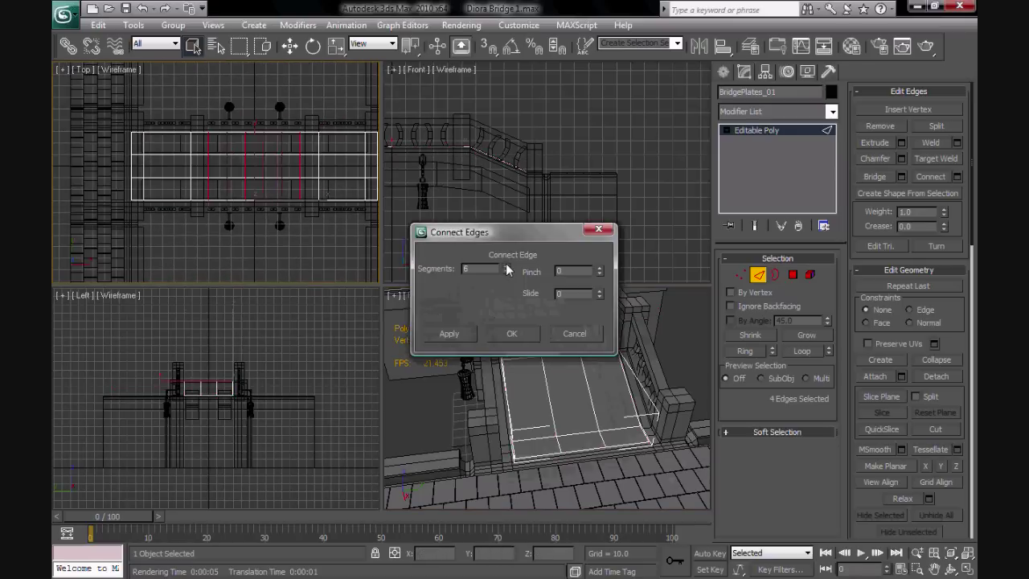
{"action": "left_click", "coordinate": [508, 333]}
{"action": "middle_click_drag", "start_coordinate": [558, 416], "coordinate": [571, 393], "text": "alt"}
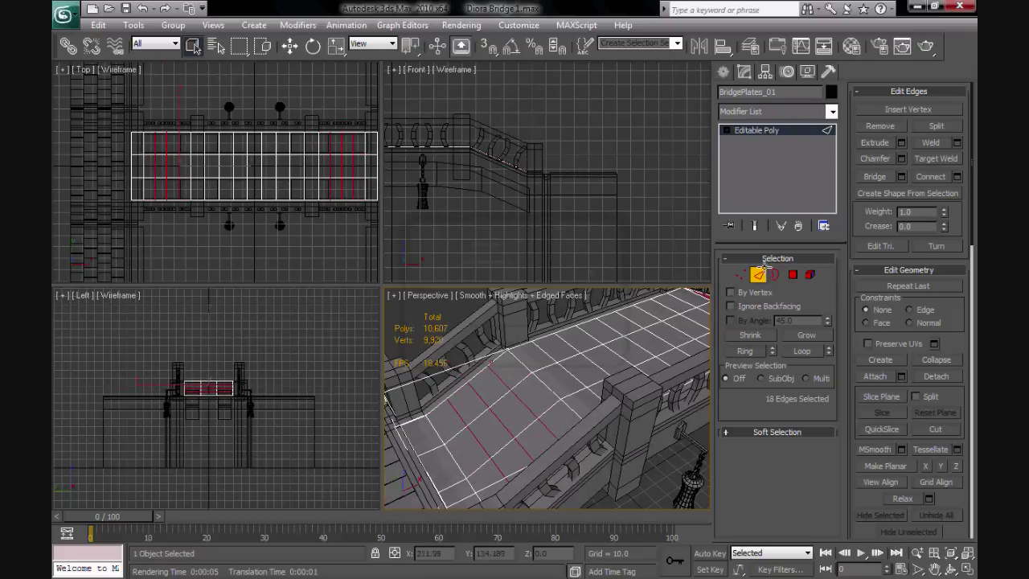
Inset all the plate polygons individually, By Polygon, with an amount of 0.17
{"action": "key", "text": "4"}
{"action": "left_click", "coordinate": [420, 431]}
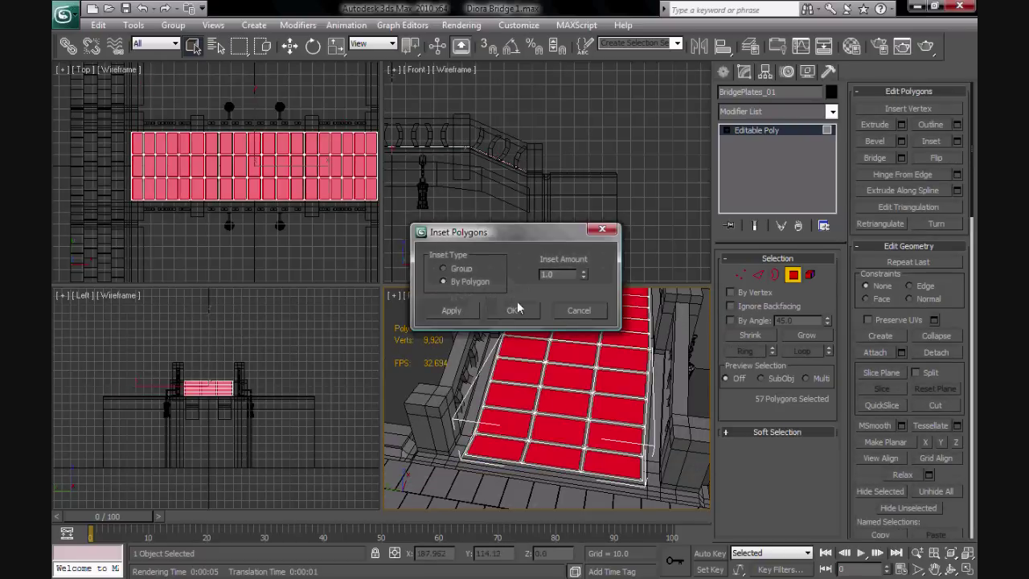
{"action": "scroll", "coordinate": [546, 369], "scroll_direction": "up", "scroll_amount": 5}
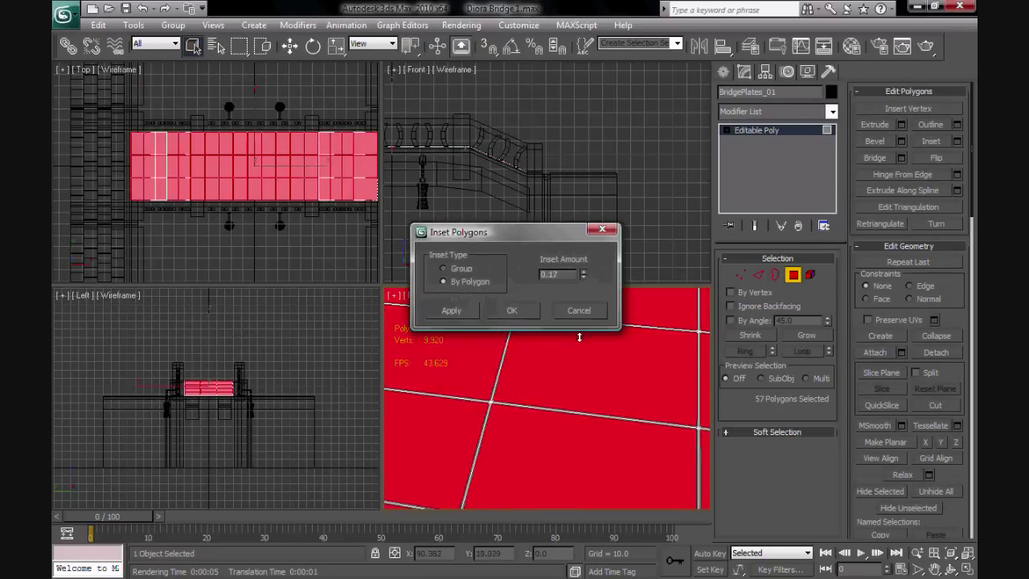
{"action": "key", "text": "Return"}
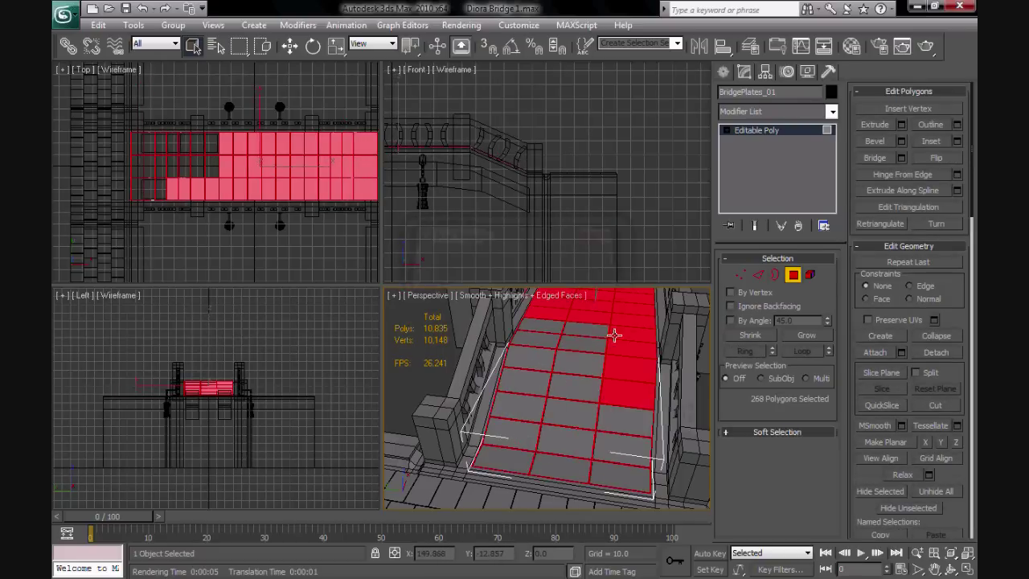
Deselect the inner plate faces and delete the thin gap polygons between them
{"action": "left_click_drag", "start_coordinate": [613, 335], "coordinate": [643, 405], "text": "alt"}
{"action": "middle_click_drag", "start_coordinate": [643, 406], "coordinate": [549, 362], "text": "alt"}
{"action": "left_click_drag", "start_coordinate": [614, 455], "coordinate": [644, 450], "text": "alt"}
{"action": "middle_click_drag", "start_coordinate": [643, 450], "coordinate": [617, 424], "text": "alt"}
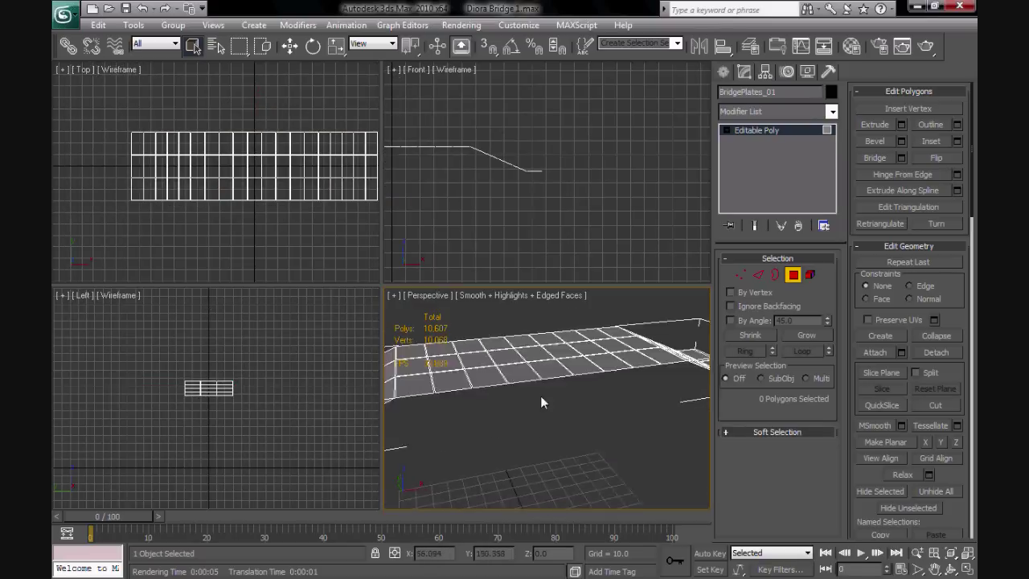
Thicken the isolated plates with a Shell modifier of about 1.09 Inner Amount and convert them to Editable Poly
{"action": "key", "text": "2"}
{"action": "left_click", "coordinate": [833, 112]}
{"action": "left_click", "coordinate": [756, 241]}
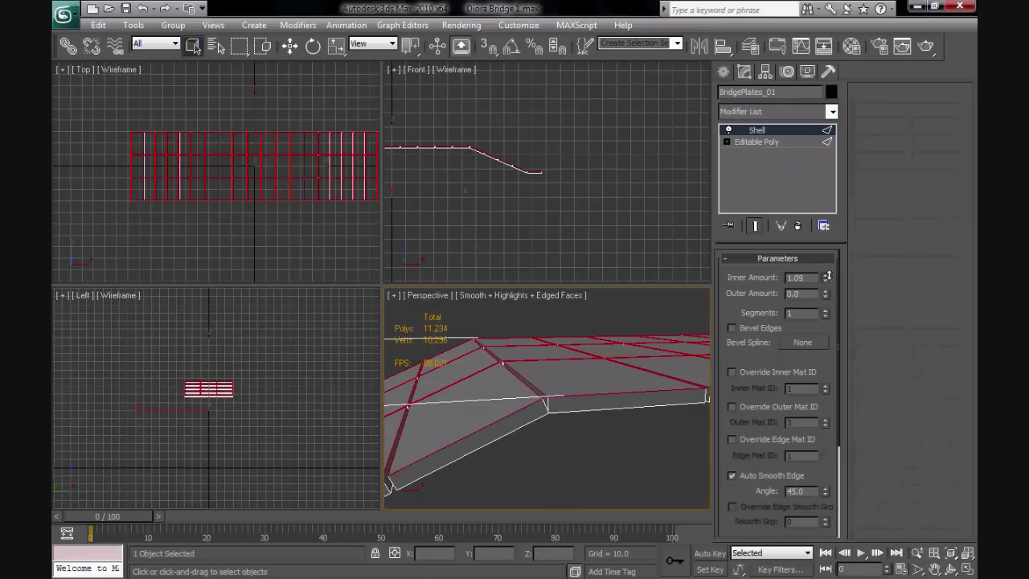
{"action": "middle_click_drag", "start_coordinate": [491, 386], "coordinate": [579, 436], "text": "alt"}
{"action": "right_click", "coordinate": [551, 378]}
{"action": "left_click", "coordinate": [699, 503]}
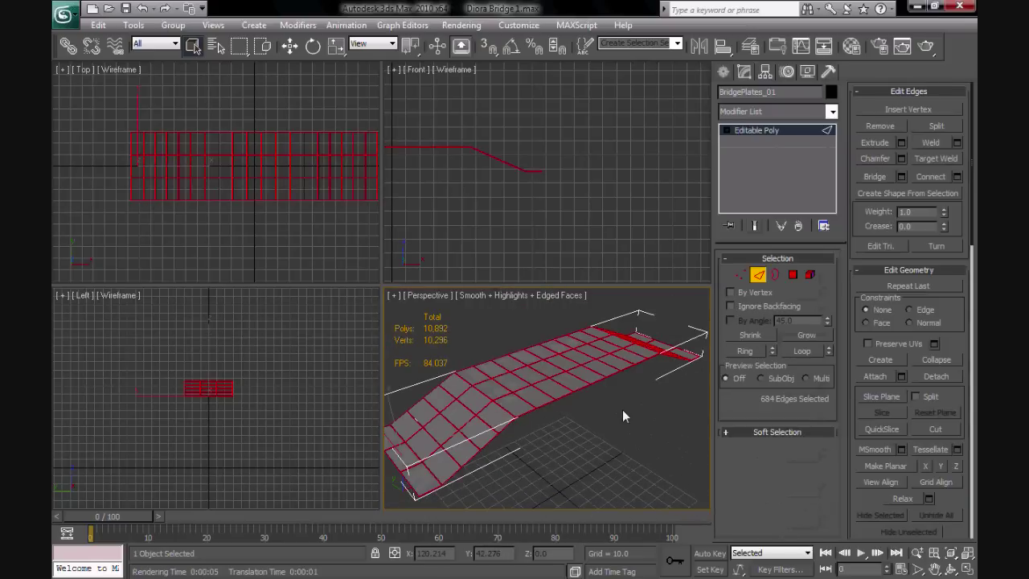
Try chamfering all the plate edges and render the perspective view
{"action": "left_click", "coordinate": [901, 159]}
{"action": "left_click", "coordinate": [500, 291]}
{"action": "key", "text": "shift+q"}
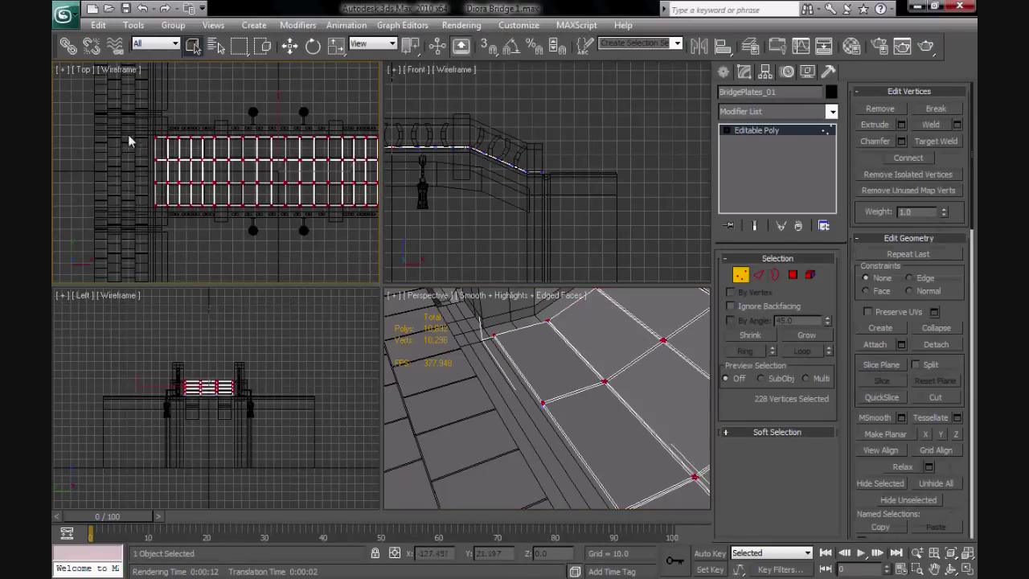
Move the end vertices of the plates outward along X toward both banks, to X -112.8 at one end
{"action": "scroll", "coordinate": [280, 207], "scroll_direction": "up", "scroll_amount": 5}
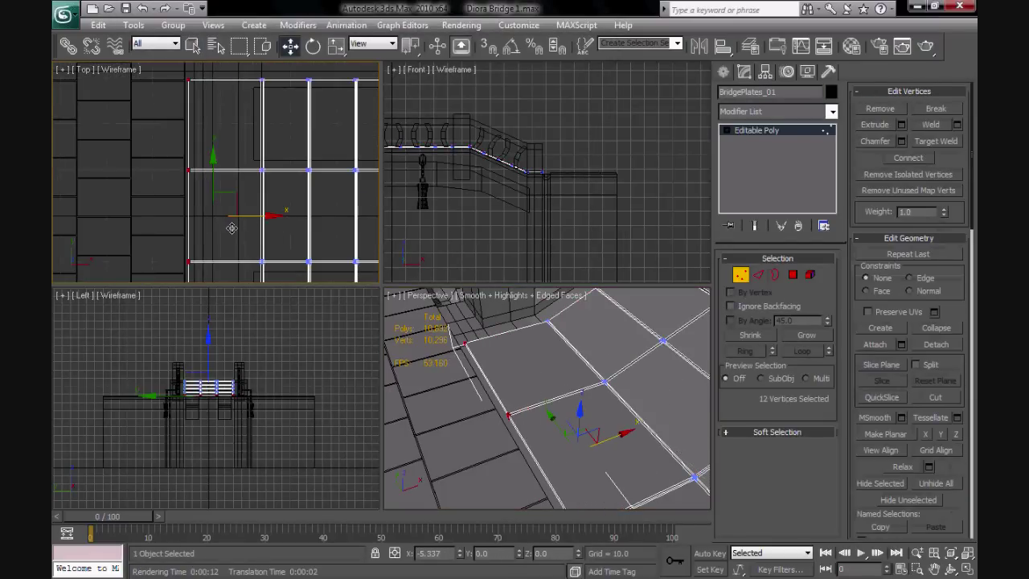
{"action": "middle_click_drag", "start_coordinate": [479, 408], "coordinate": [486, 456], "text": "alt"}
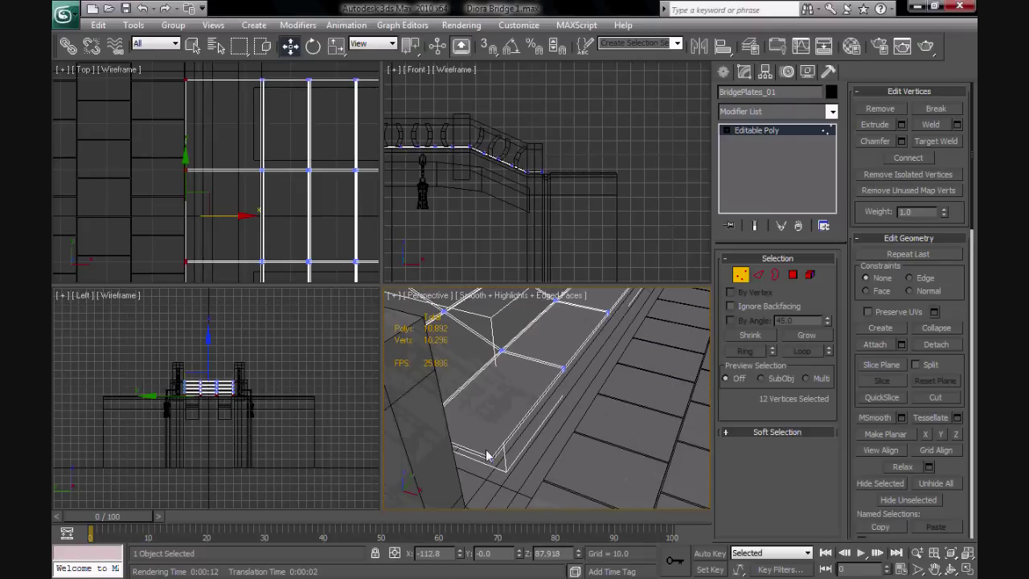
{"action": "scroll", "coordinate": [239, 209], "scroll_direction": "down", "scroll_amount": 5}
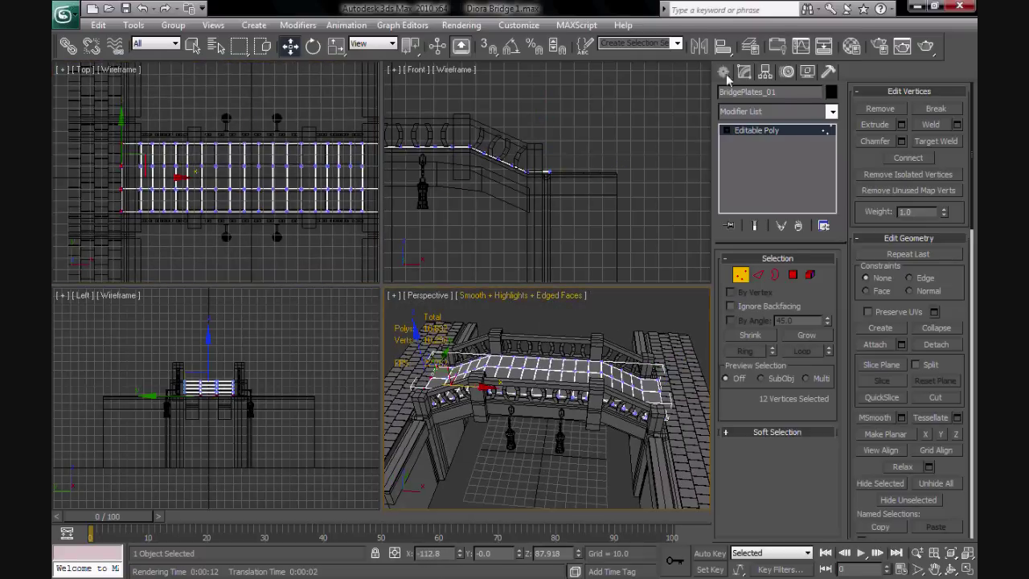
Select the plates on the two sloped sections of the walkway and detach them as separate objects
{"action": "left_click", "coordinate": [724, 71]}
{"action": "scroll", "coordinate": [523, 239], "scroll_direction": "up", "scroll_amount": 5}
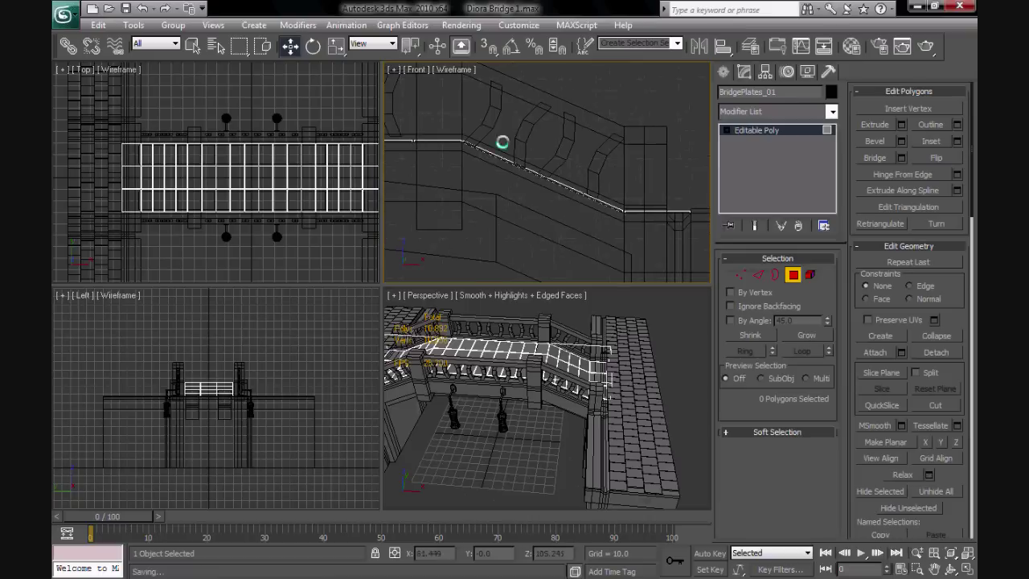
{"action": "scroll", "coordinate": [473, 209], "scroll_direction": "up", "scroll_amount": 3}
{"action": "middle_click_drag", "start_coordinate": [473, 209], "coordinate": [601, 250]}
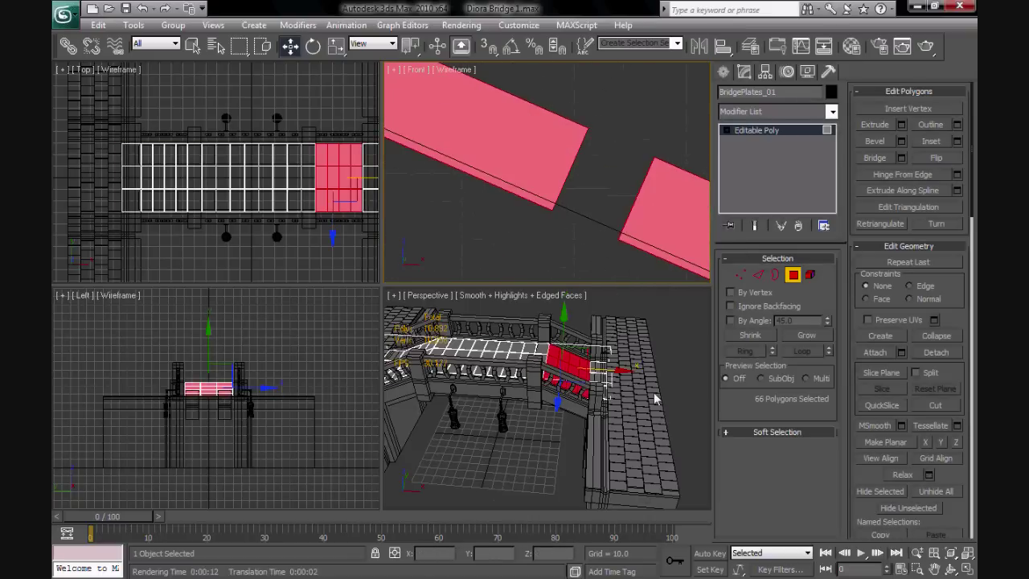
{"action": "scroll", "coordinate": [568, 229], "scroll_direction": "down", "scroll_amount": 3}
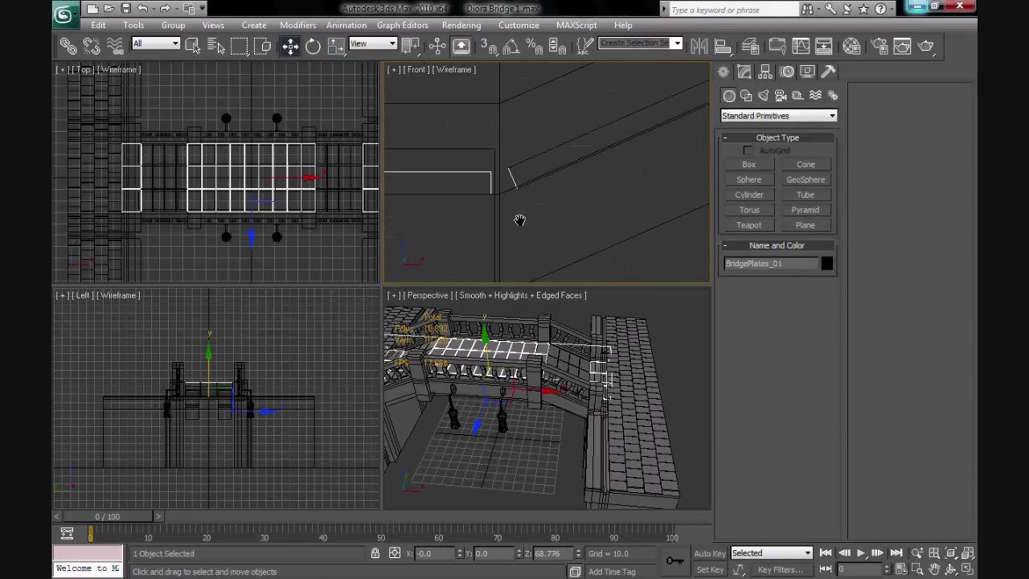
Undo the last detach and detach all the plates of that slope again, with their end faces included
{"action": "key", "text": "z"}
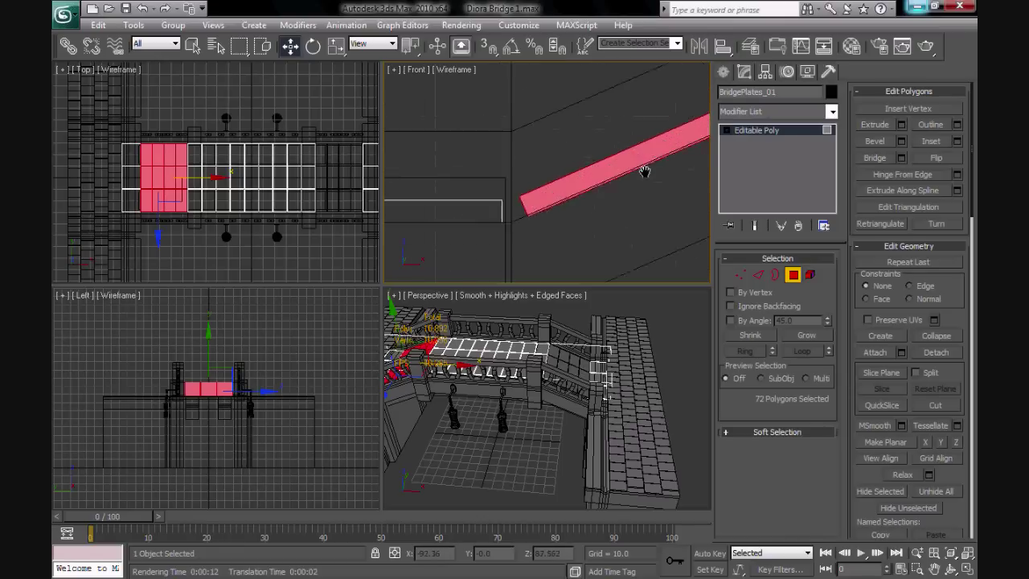
{"action": "key", "text": "5"}
{"action": "left_click", "coordinate": [619, 201]}
{"action": "middle_click_drag", "start_coordinate": [619, 201], "coordinate": [632, 205]}
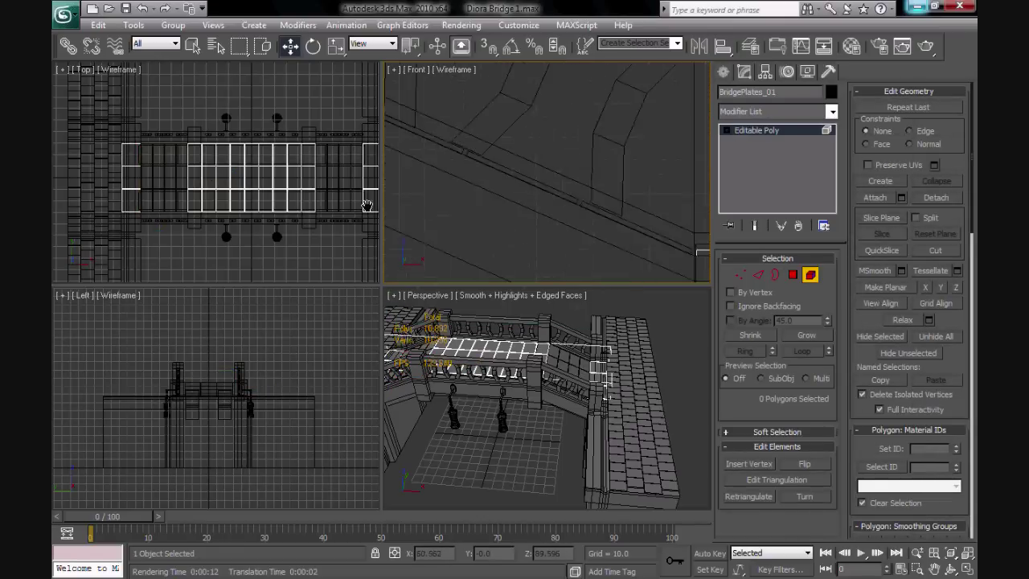
Nudge the two detached slope plate objects along X, one to -0.105 and the opposite one to 0.105
{"action": "left_click", "coordinate": [723, 71]}
{"action": "left_click", "coordinate": [626, 115]}
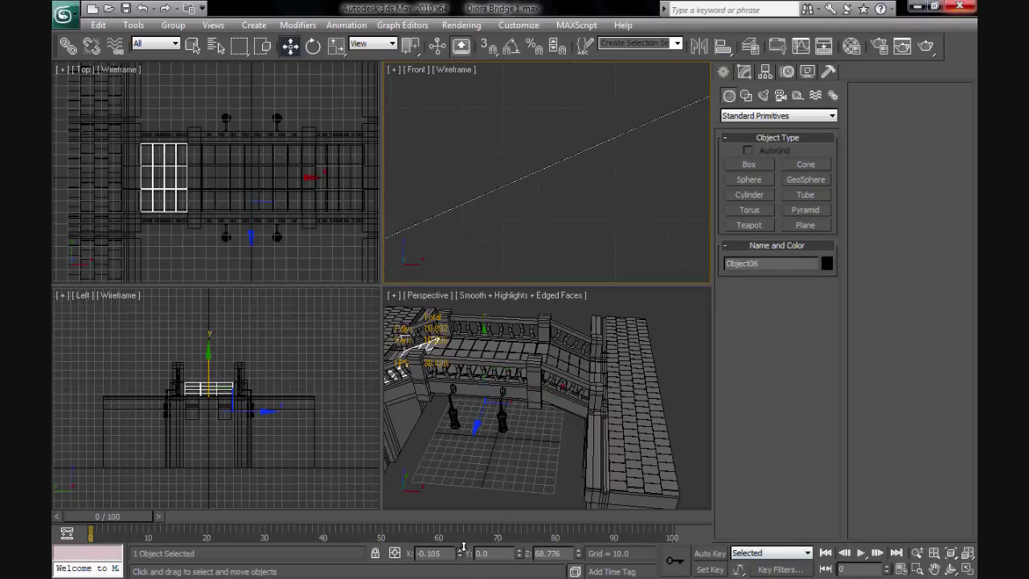
{"action": "scroll", "coordinate": [557, 201], "scroll_direction": "up", "scroll_amount": 5}
{"action": "left_click", "coordinate": [562, 166]}
{"action": "scroll", "coordinate": [541, 201], "scroll_direction": "up", "scroll_amount": 2}
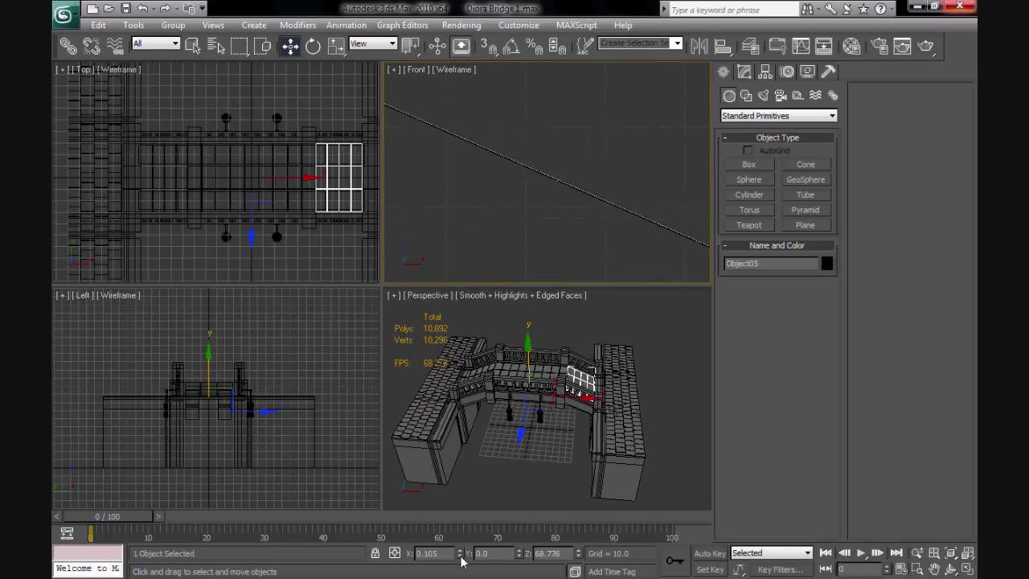
Render the perspective view of the bridge with its separated walkway plates
{"action": "scroll", "coordinate": [577, 213], "scroll_direction": "down", "scroll_amount": 3}
{"action": "middle_click_drag", "start_coordinate": [645, 169], "coordinate": [610, 241]}
{"action": "middle_click_drag", "start_coordinate": [579, 418], "coordinate": [596, 464], "text": "alt"}
{"action": "key", "text": "shift+q"}
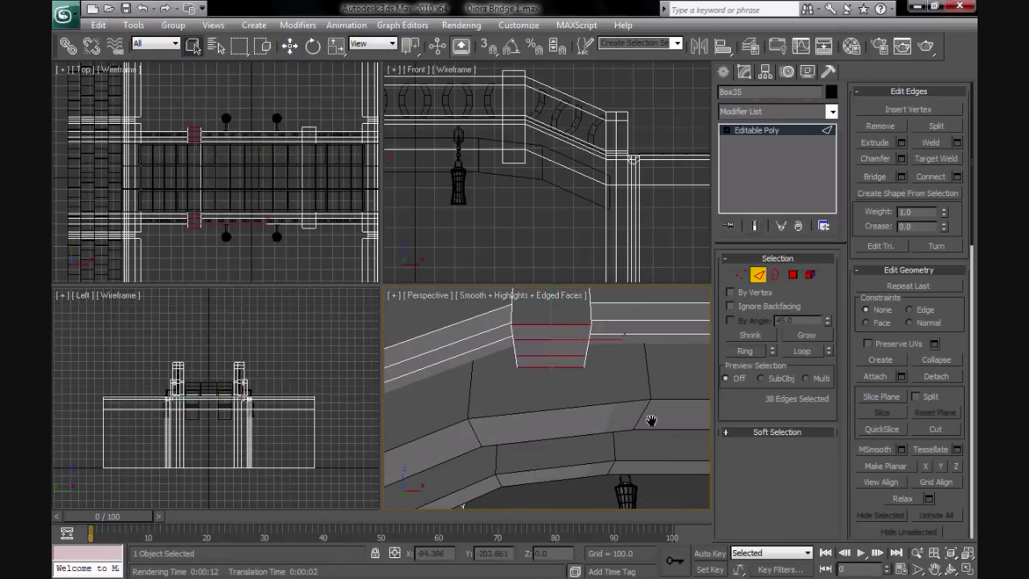
Subdivide the middle railing pillars with connected edges and try lowering the centre polygons of their undersides
{"action": "middle_click_drag", "start_coordinate": [501, 414], "coordinate": [552, 436], "text": "alt"}
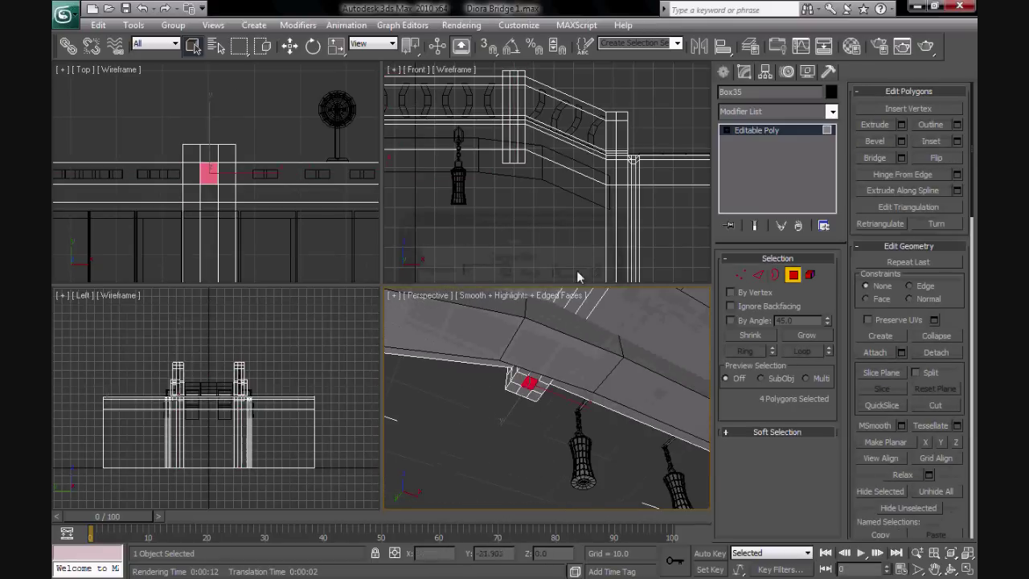
{"action": "key", "text": "w"}
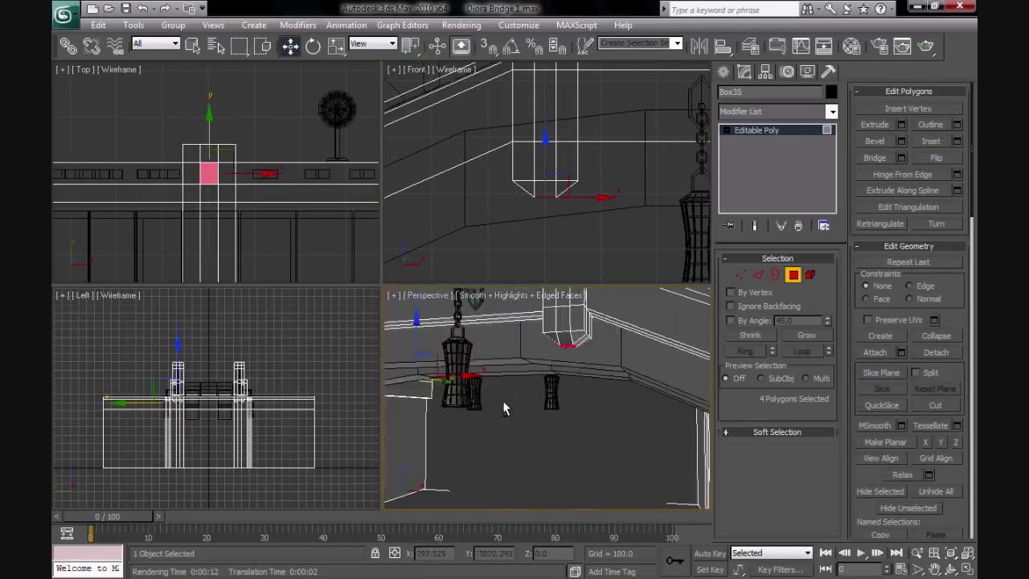
{"action": "middle_click_drag", "start_coordinate": [502, 400], "coordinate": [598, 422], "text": "alt"}
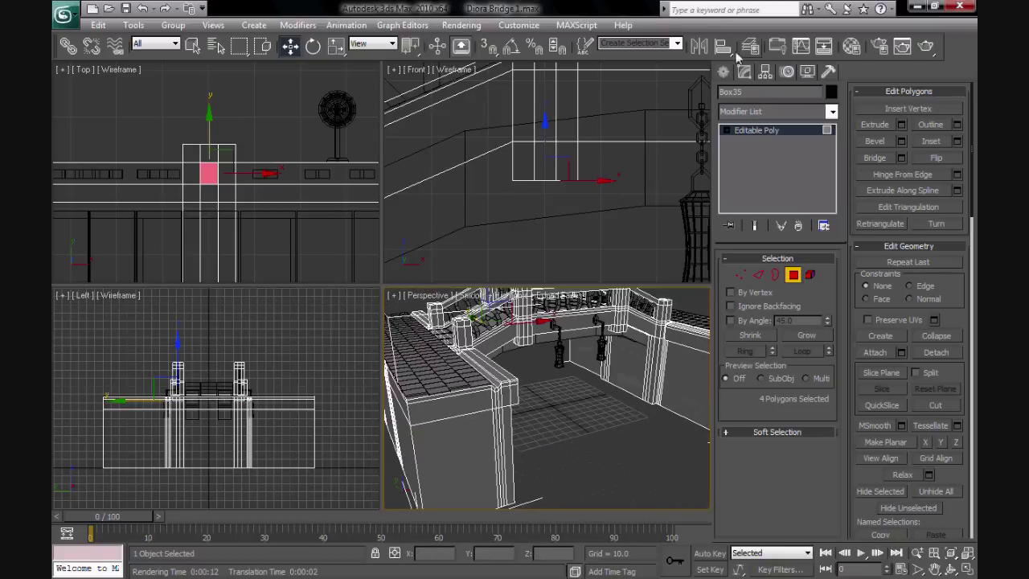
Create a ground plane beneath the bridge and centre it at X 0, Y 0
{"action": "left_click", "coordinate": [723, 72]}
{"action": "left_click", "coordinate": [805, 225]}
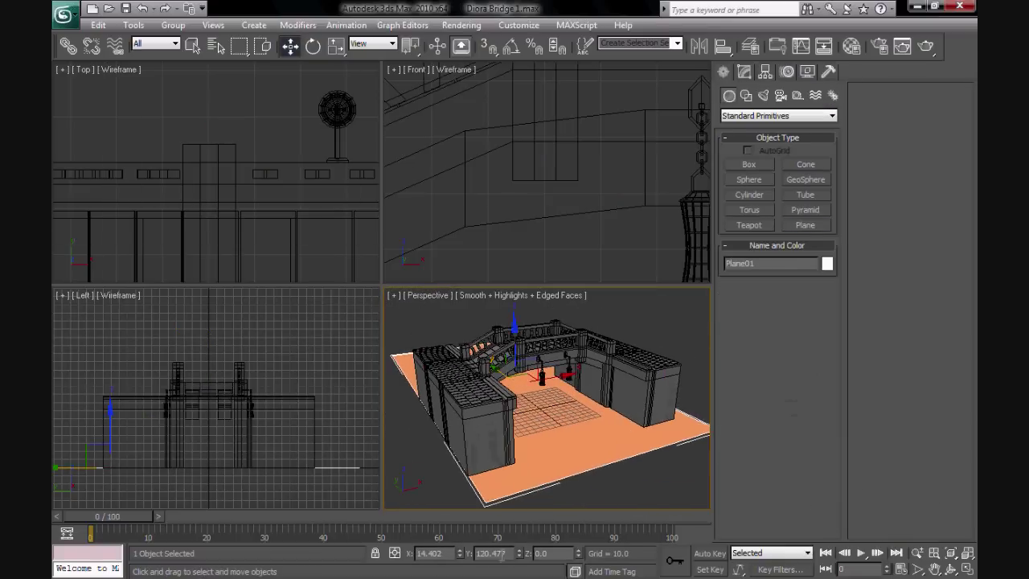
{"action": "key", "text": "w"}
Set the ground plane's length to 260 and its width to 300
{"action": "left_click", "coordinate": [744, 71]}
{"action": "scroll", "coordinate": [454, 399], "scroll_direction": "up", "scroll_amount": 5}
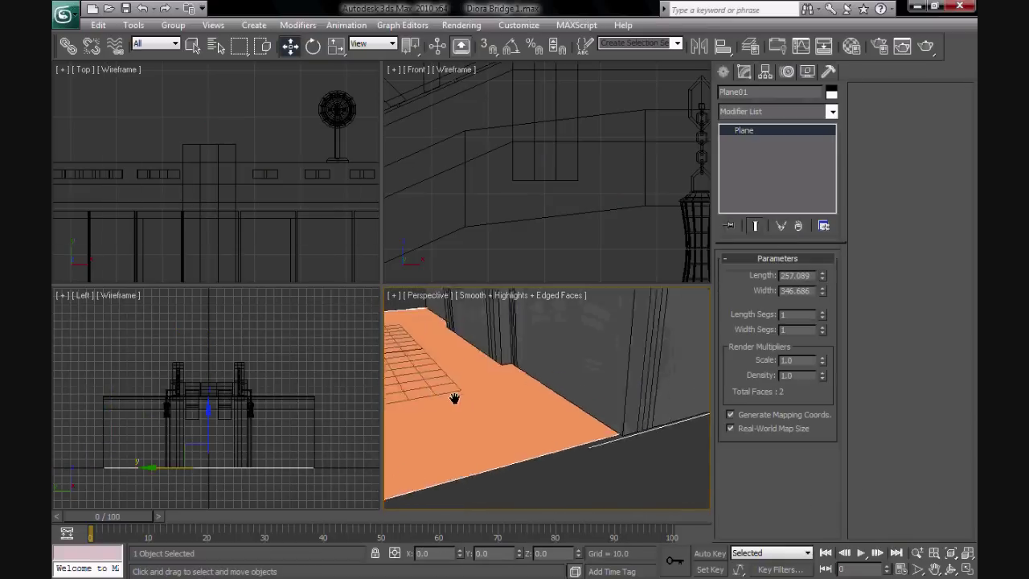
{"action": "double_click", "coordinate": [804, 275]}
{"action": "type", "text": "2"}
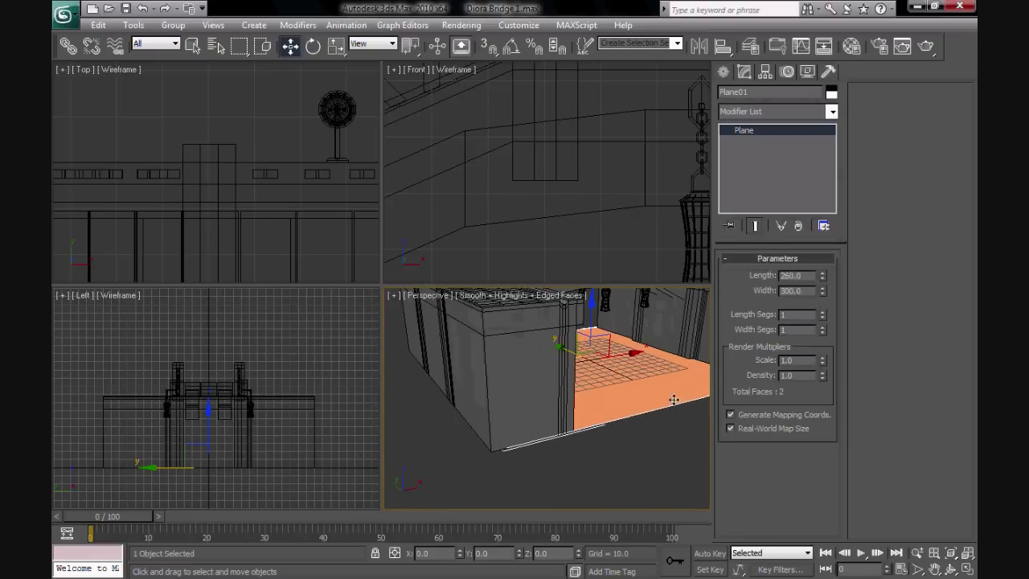
Make the second sample material blue in its ambient and diffuse colours, with a specular level of 71
{"action": "middle_click_drag", "start_coordinate": [674, 399], "coordinate": [554, 473], "text": "alt"}
{"action": "scroll", "coordinate": [547, 450], "scroll_direction": "up", "scroll_amount": 5}
{"action": "scroll", "coordinate": [579, 441], "scroll_direction": "down", "scroll_amount": 4}
{"action": "key", "text": "m"}
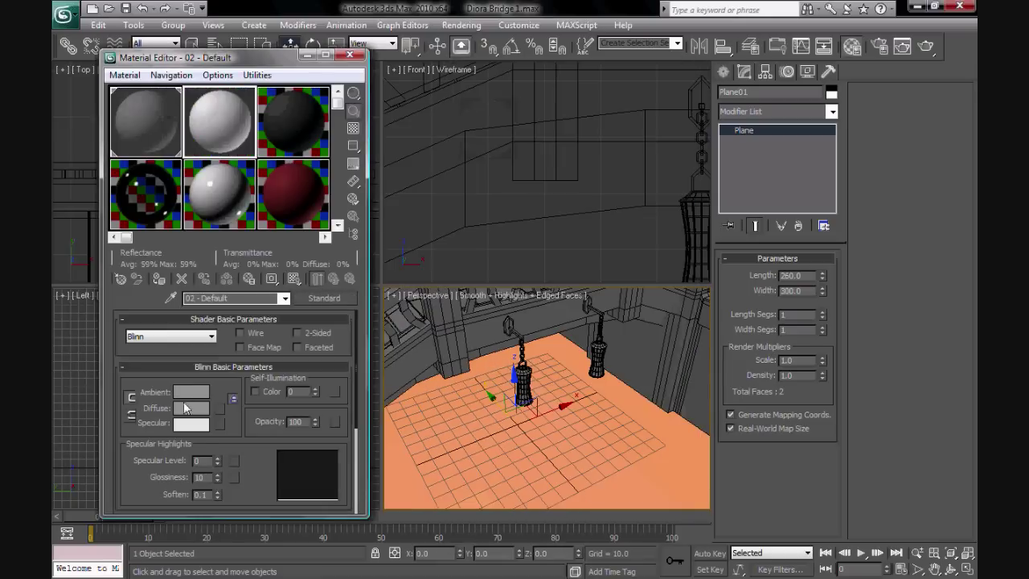
{"action": "left_click", "coordinate": [190, 391]}
{"action": "left_click_drag", "start_coordinate": [414, 92], "coordinate": [463, 117]}
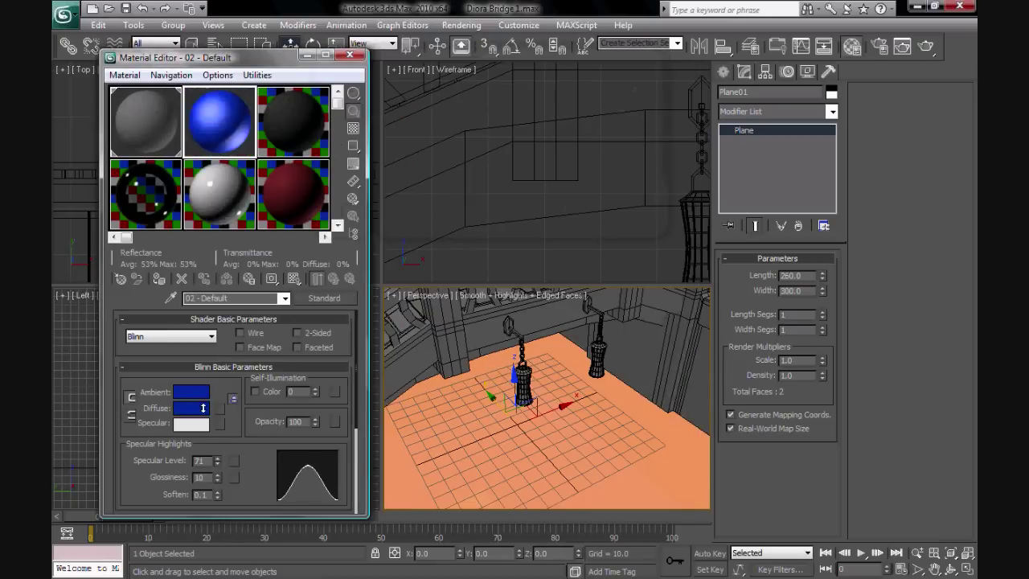
Assign a fractal Noise map to the blue material's bump channel and enable its reflection and refraction channels
{"action": "scroll", "coordinate": [349, 408], "scroll_direction": "down", "scroll_amount": 10}
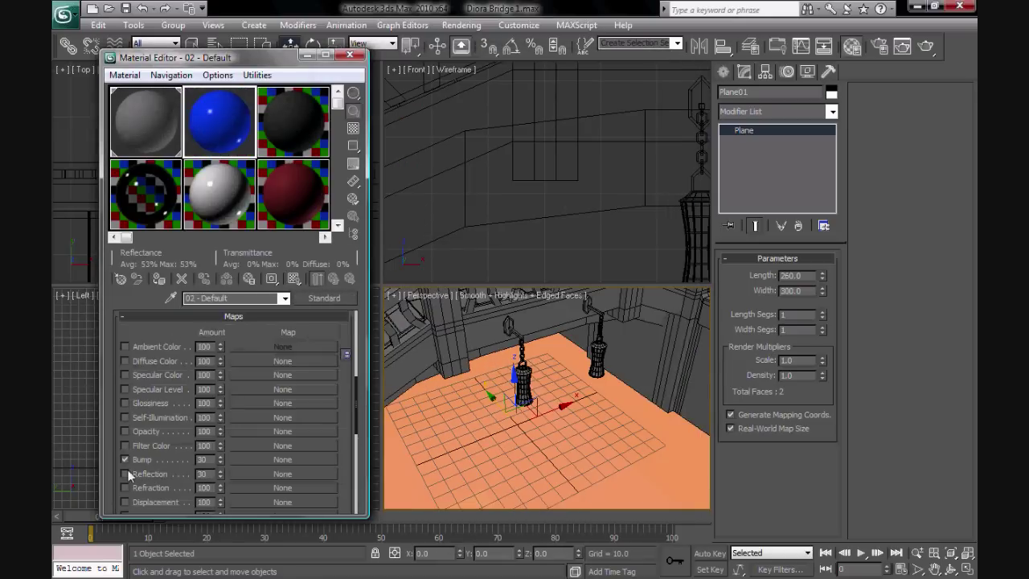
{"action": "double_click", "coordinate": [522, 386]}
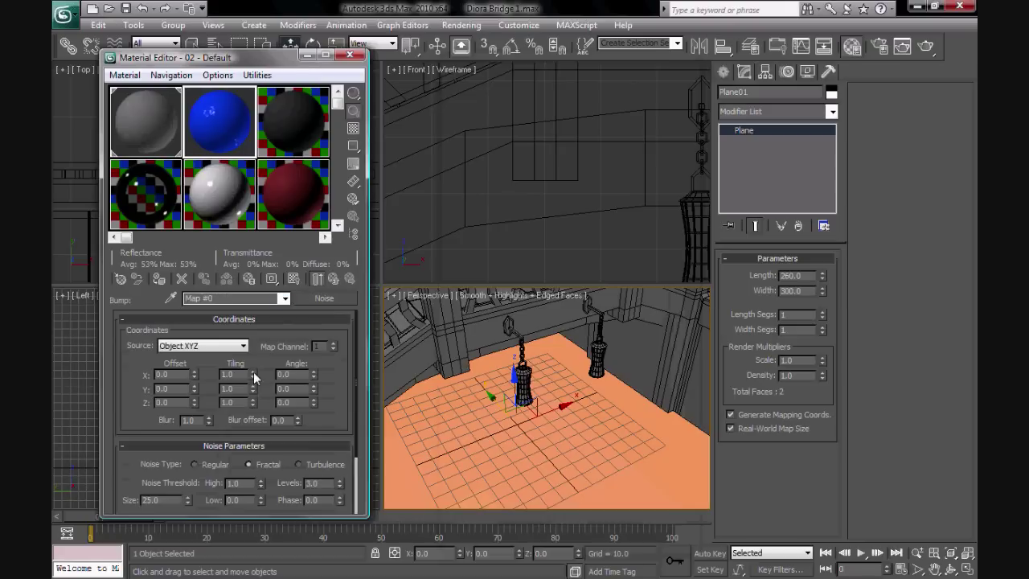
{"action": "key", "text": "Up"}
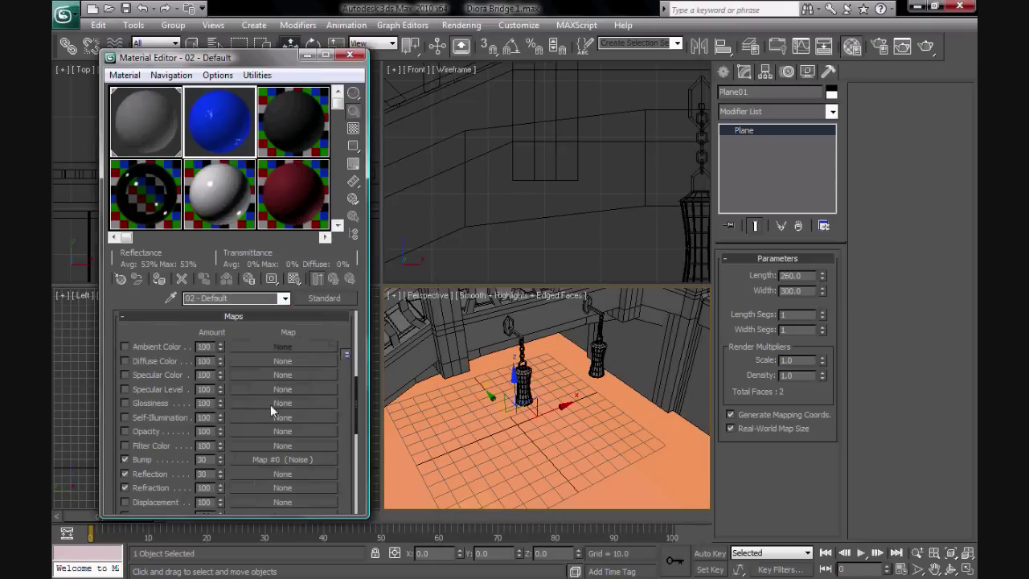
Assign maps to the blue material's reflection and refraction channels
{"action": "left_click", "coordinate": [270, 405]}
{"action": "scroll", "coordinate": [549, 447], "scroll_direction": "down", "scroll_amount": 5}
{"action": "double_click", "coordinate": [549, 508]}
{"action": "left_click", "coordinate": [315, 278]}
{"action": "left_click", "coordinate": [282, 487]}
{"action": "scroll", "coordinate": [599, 322], "scroll_direction": "down", "scroll_amount": 4}
{"action": "left_click", "coordinate": [558, 467]}
{"action": "left_click", "coordinate": [523, 529]}
{"action": "key", "text": "Up"}
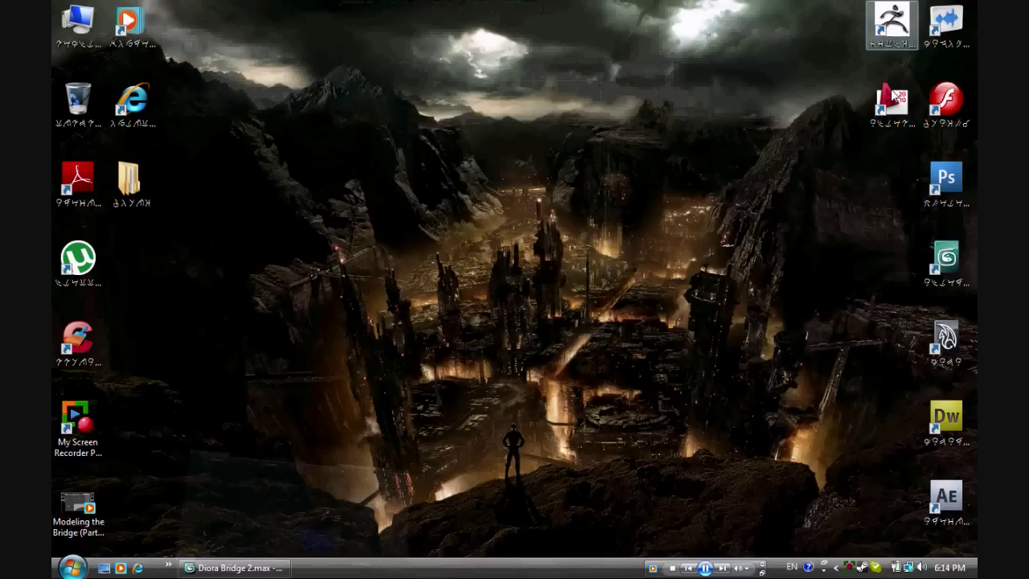
{"action": "right_click", "coordinate": [653, 568]}
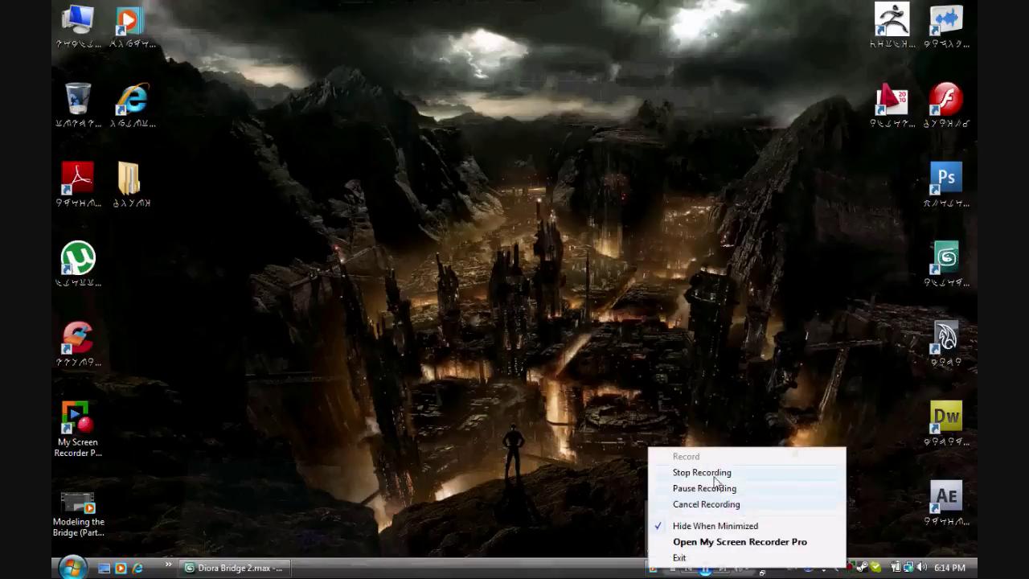
{"action": "left_click", "coordinate": [699, 471]}
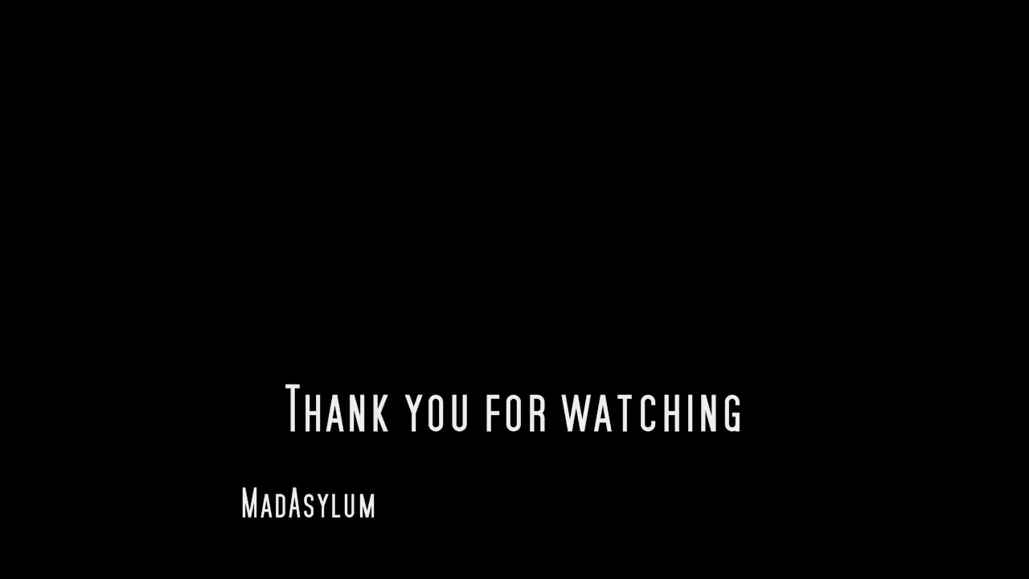